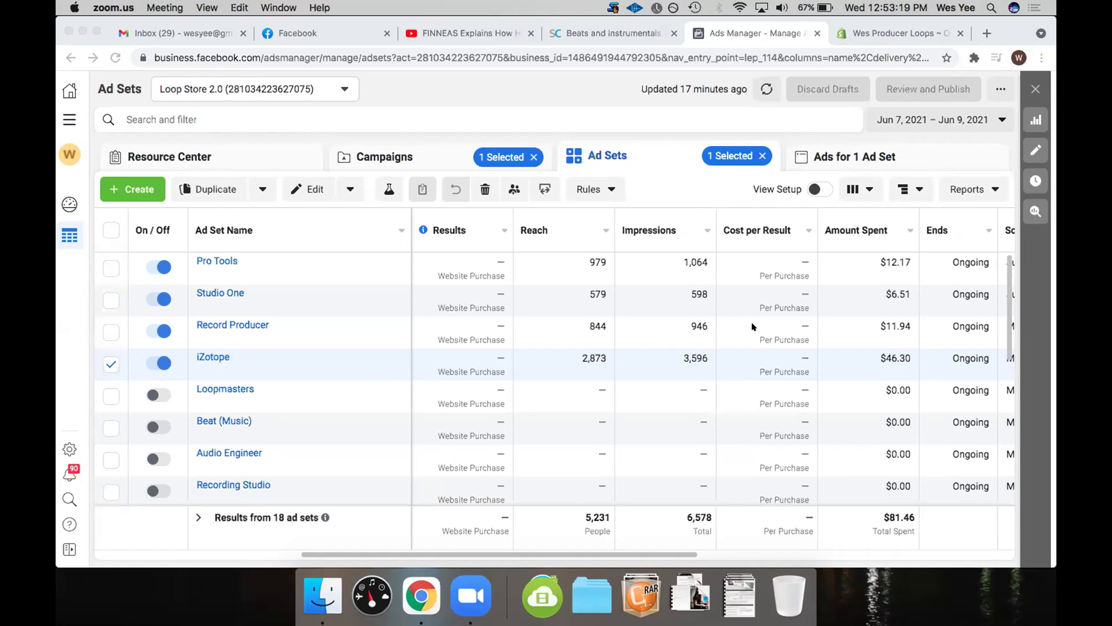
- Select the Pro Tools ad set and display the ads it contains
click(687, 551)
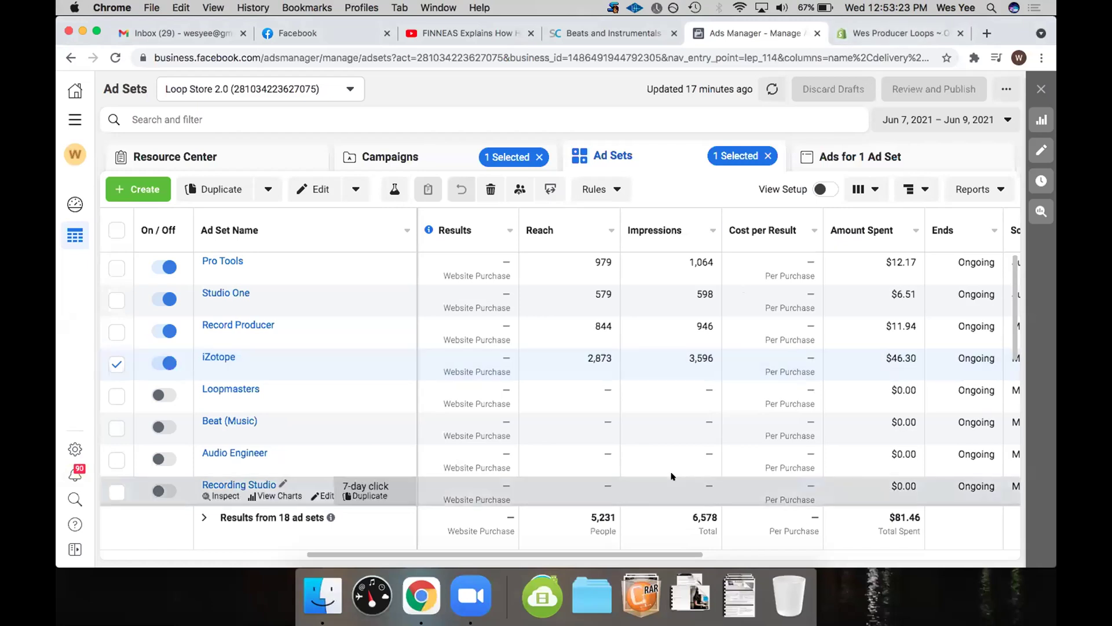
drag(662, 553, 854, 538)
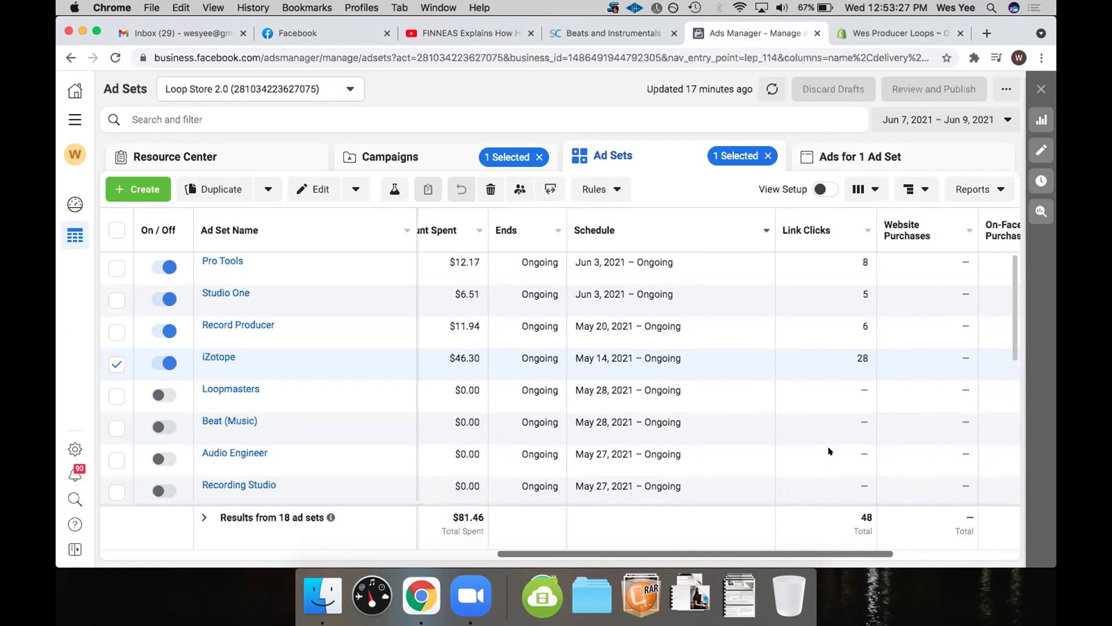
click(799, 263)
click(811, 163)
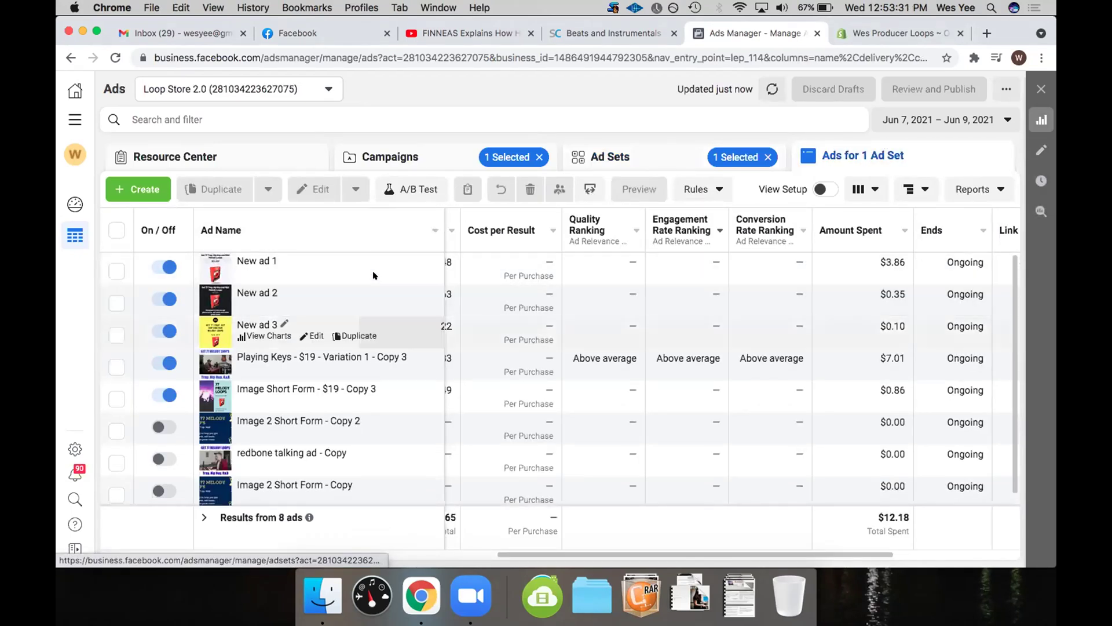
- Open New ad 1 for editing, examine its Tracking section and URL parameters, and close the editor
click(307, 269)
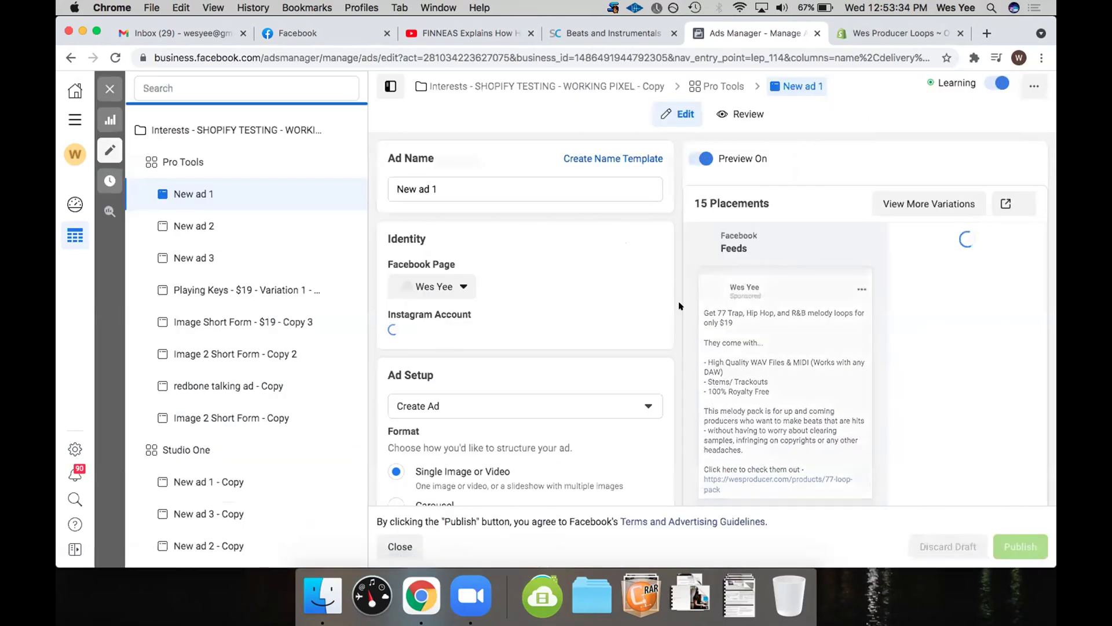
scroll(672, 297, down, 15)
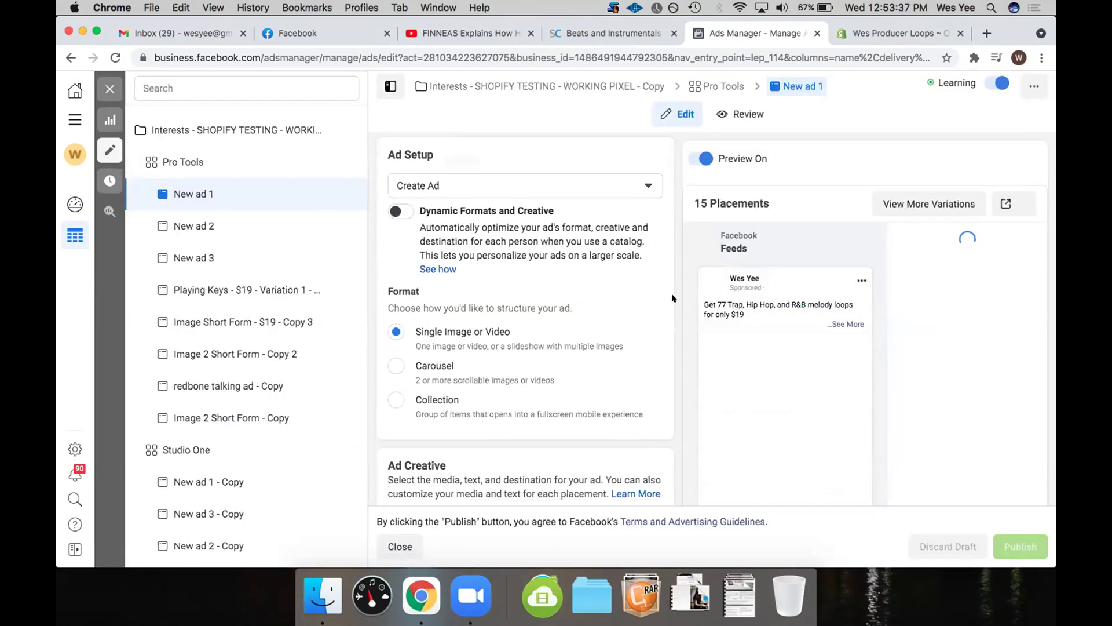
scroll(672, 297, down, 10)
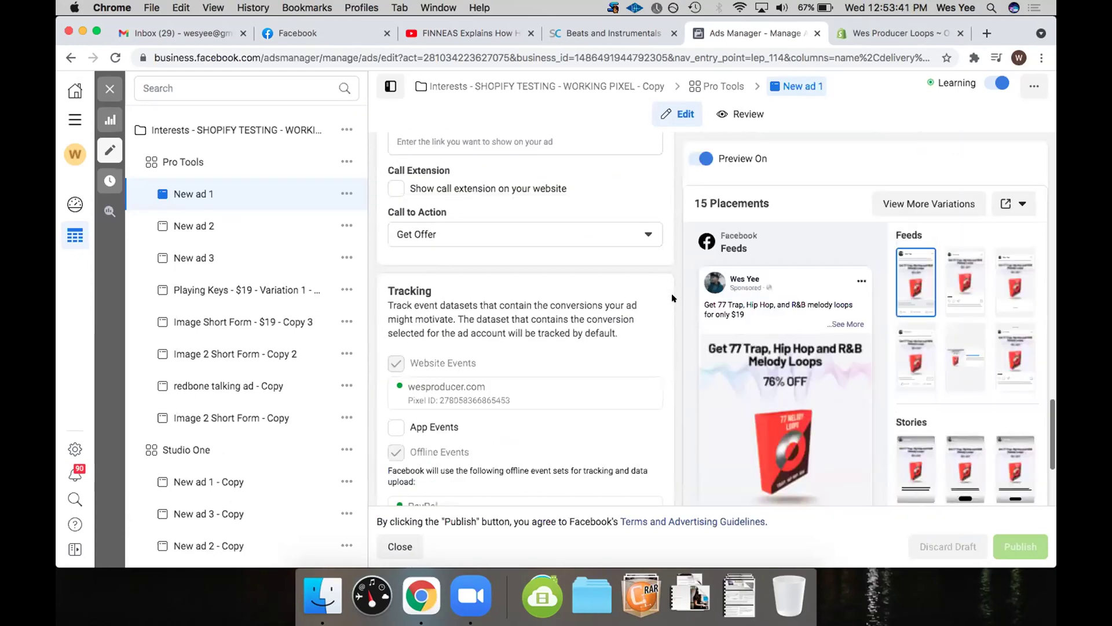
scroll(672, 297, down, 5)
scroll(672, 297, down, 3)
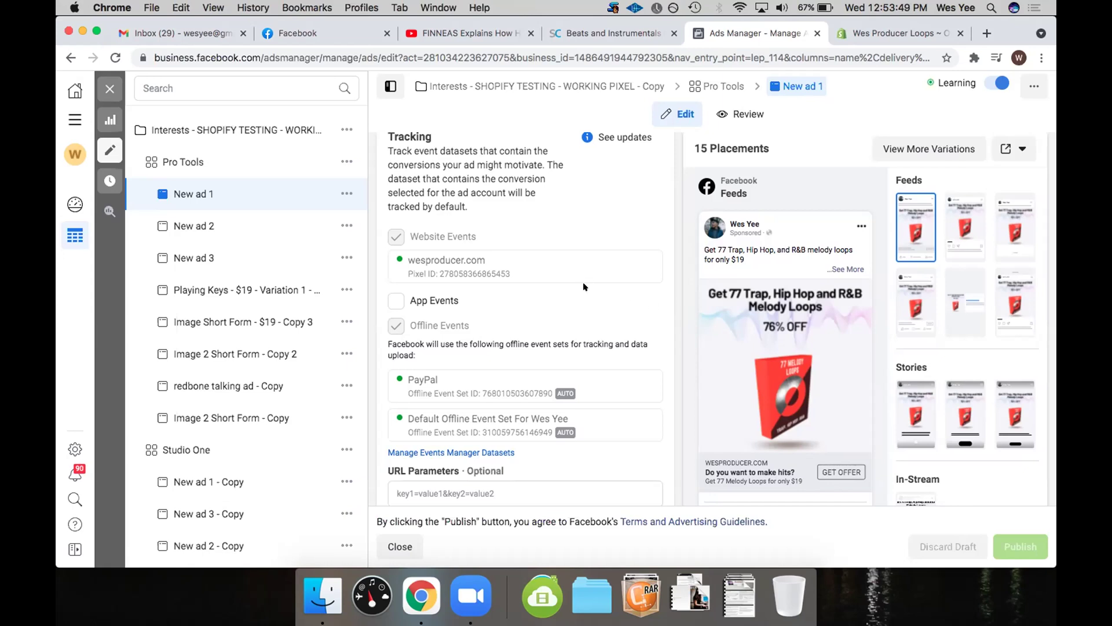
scroll(584, 286, down, 2)
click(108, 84)
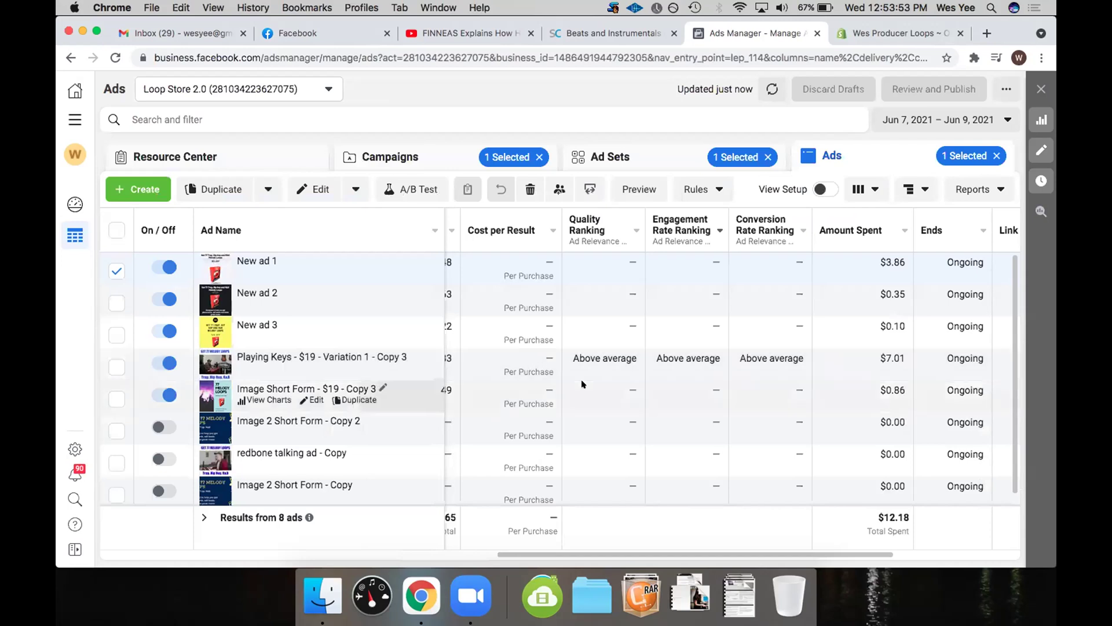
- Set the ads report's date range to the Maximum preset while comparing the link click and website purchase columns
scroll(582, 384, right, 8)
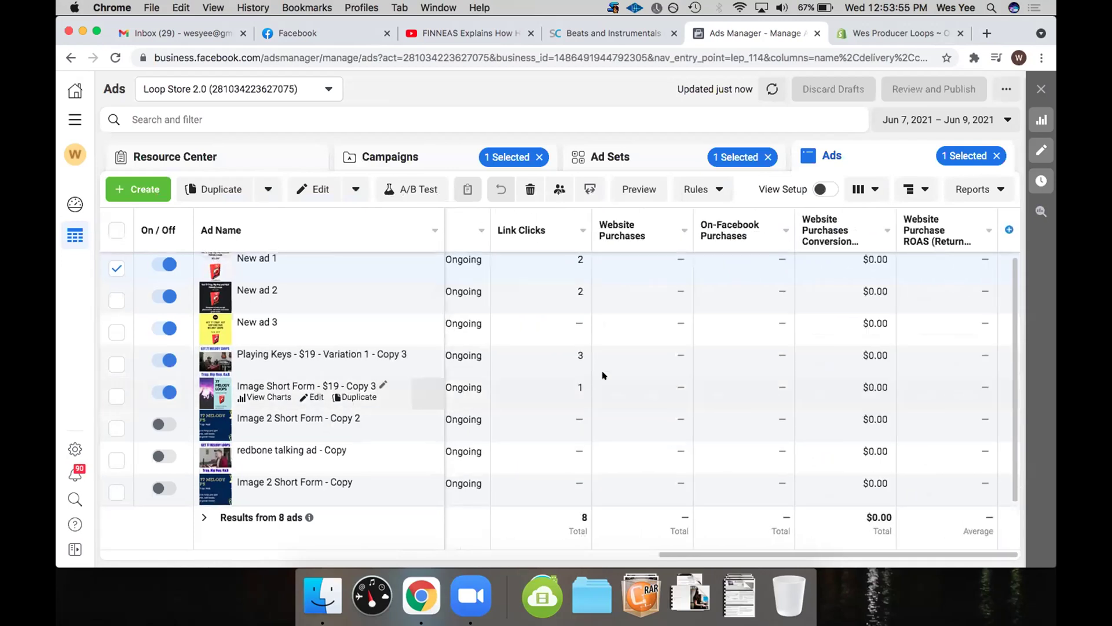
scroll(592, 352, left, 2)
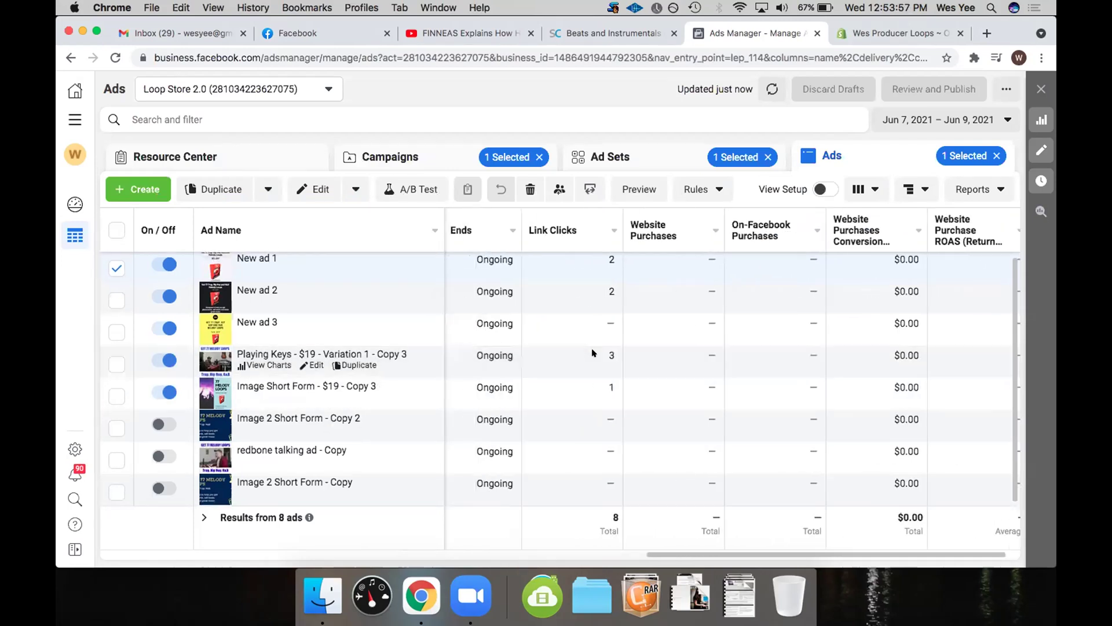
click(966, 118)
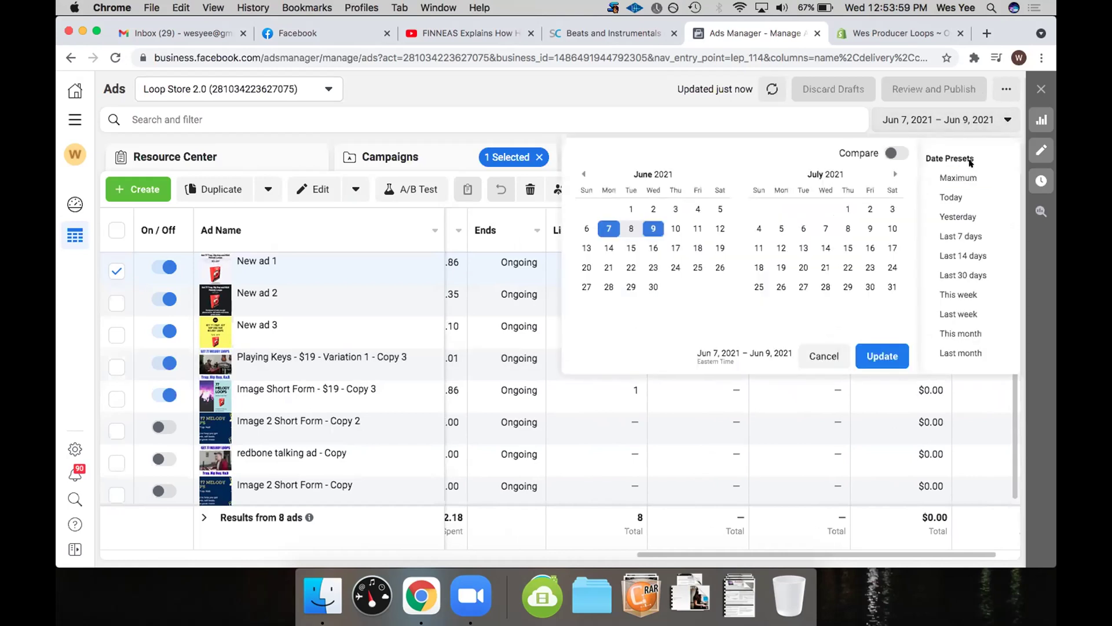
click(959, 177)
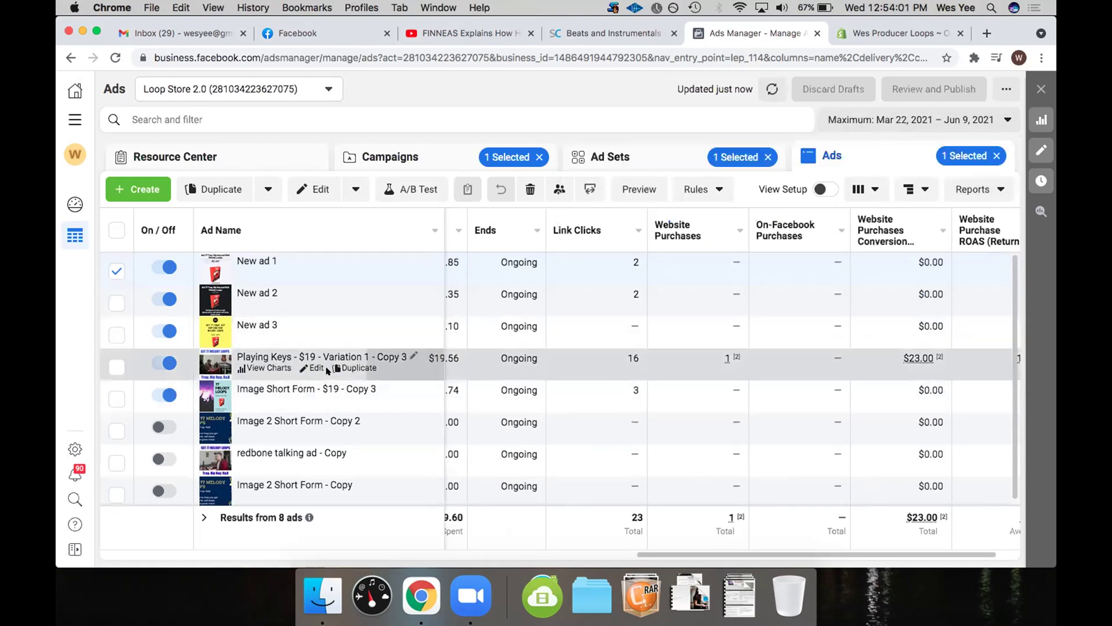
- Open the ad "Playing Keys - $19 - Variation 1 - Copy 3", examine its tracking settings, and close the editor
click(309, 367)
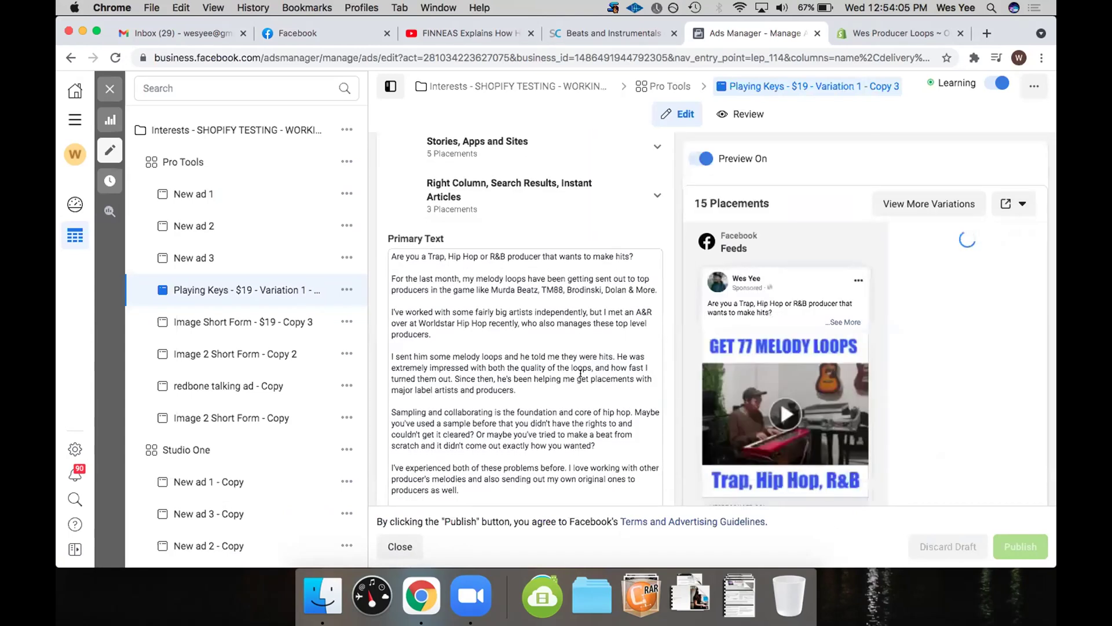
scroll(581, 376, down, 10)
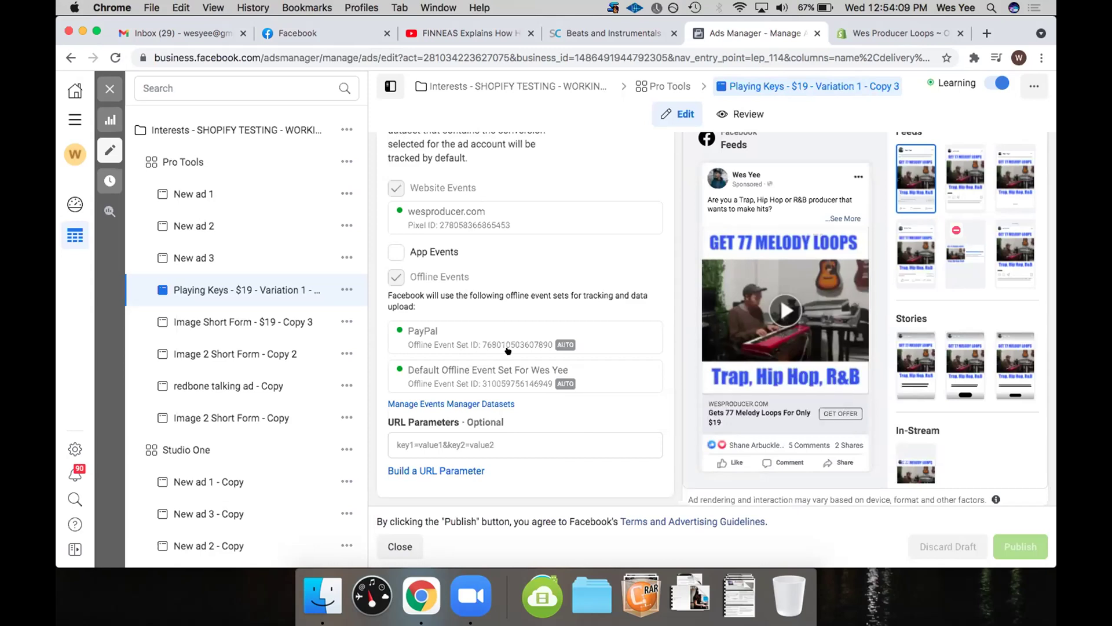
click(108, 85)
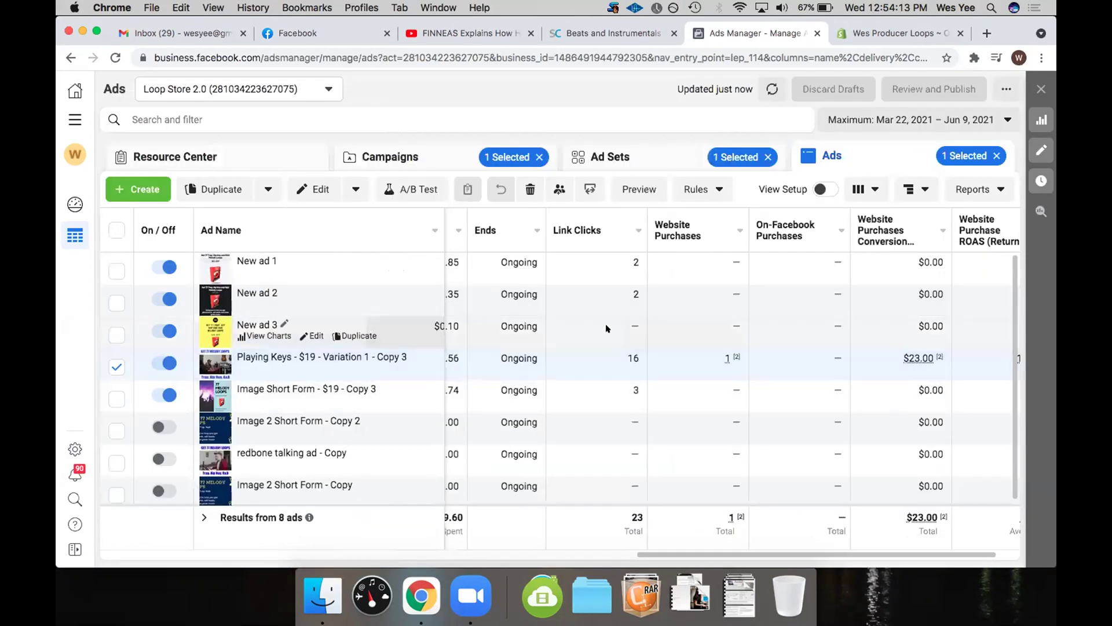
- Switch to the Shopify admin and review the week-to-date sales and sessions on the Overview dashboard
click(863, 33)
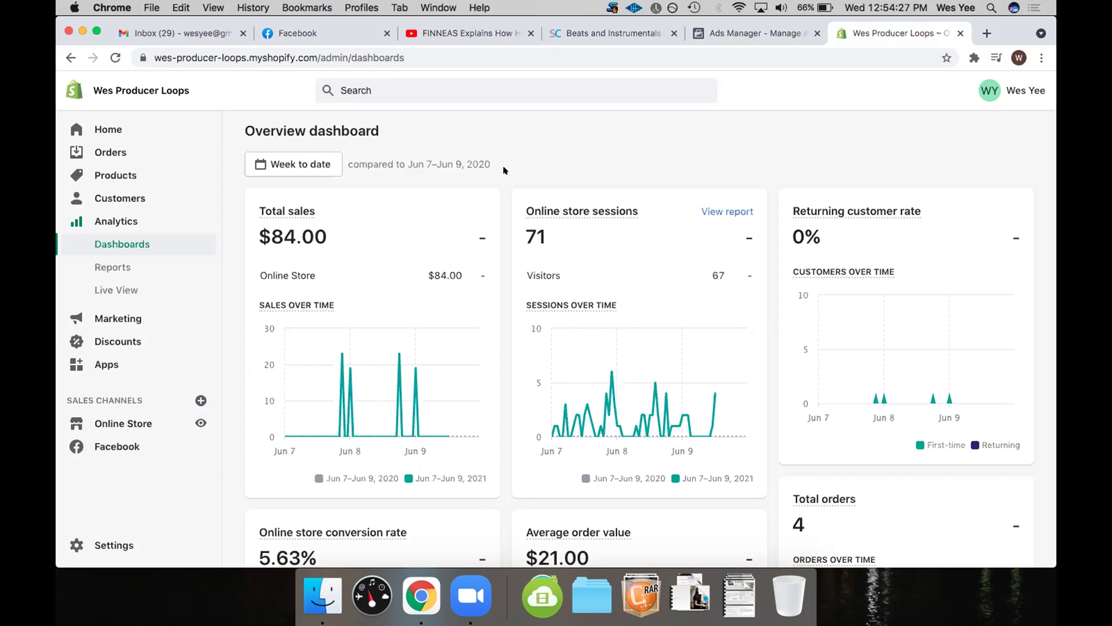
scroll(504, 169, down, 1)
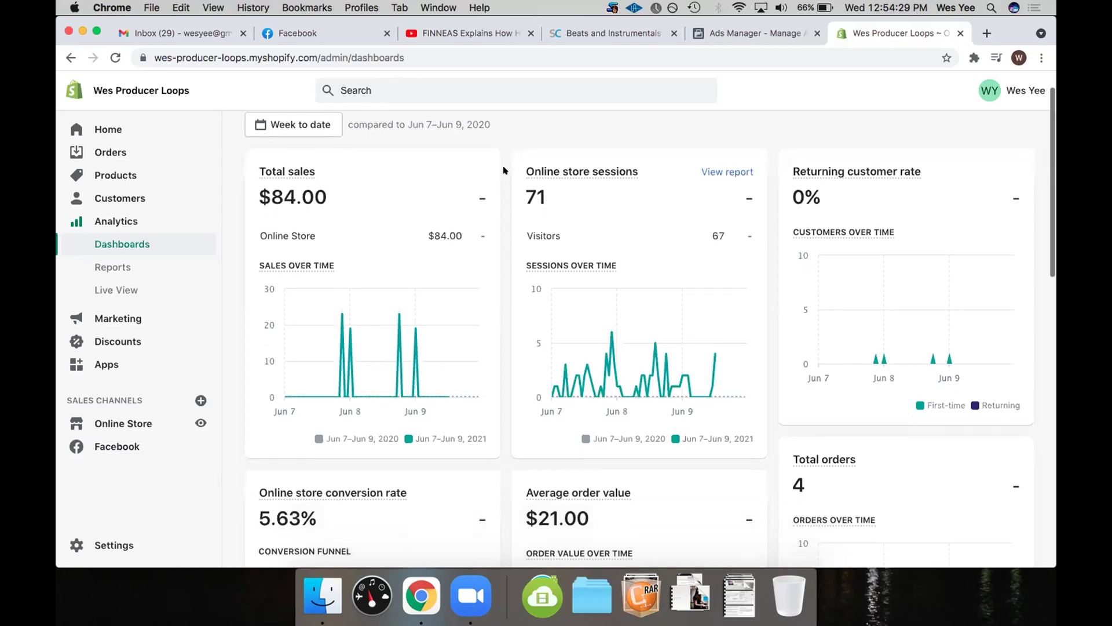
scroll(504, 170, up, 1)
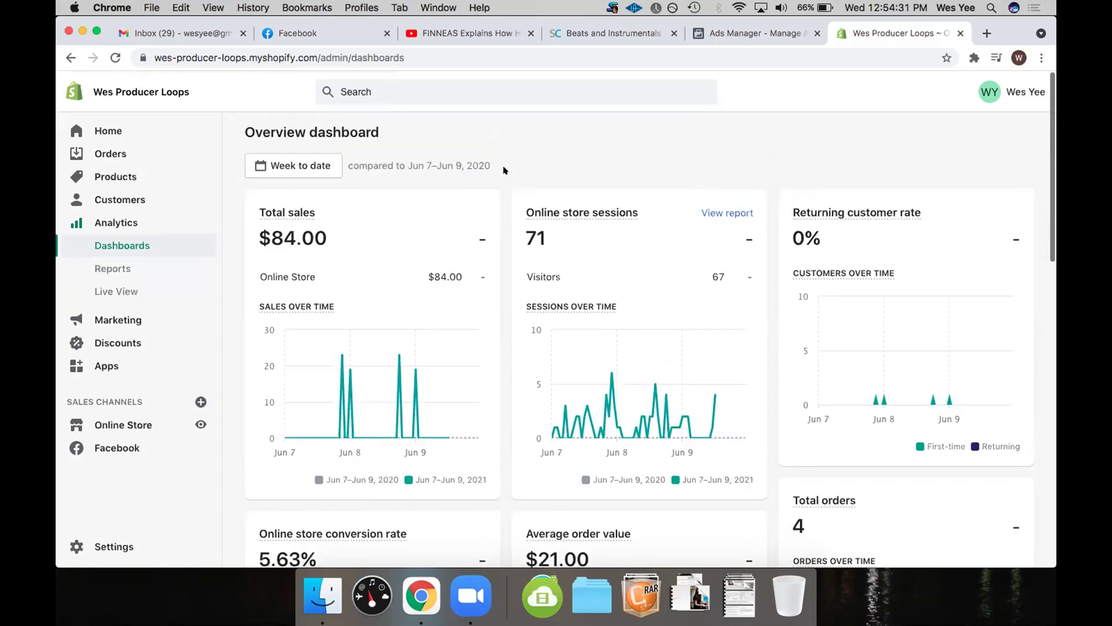
- Return to Ads Manager, open New ad 3 for editing, and open the URL parameter builder in its Tracking section
click(760, 41)
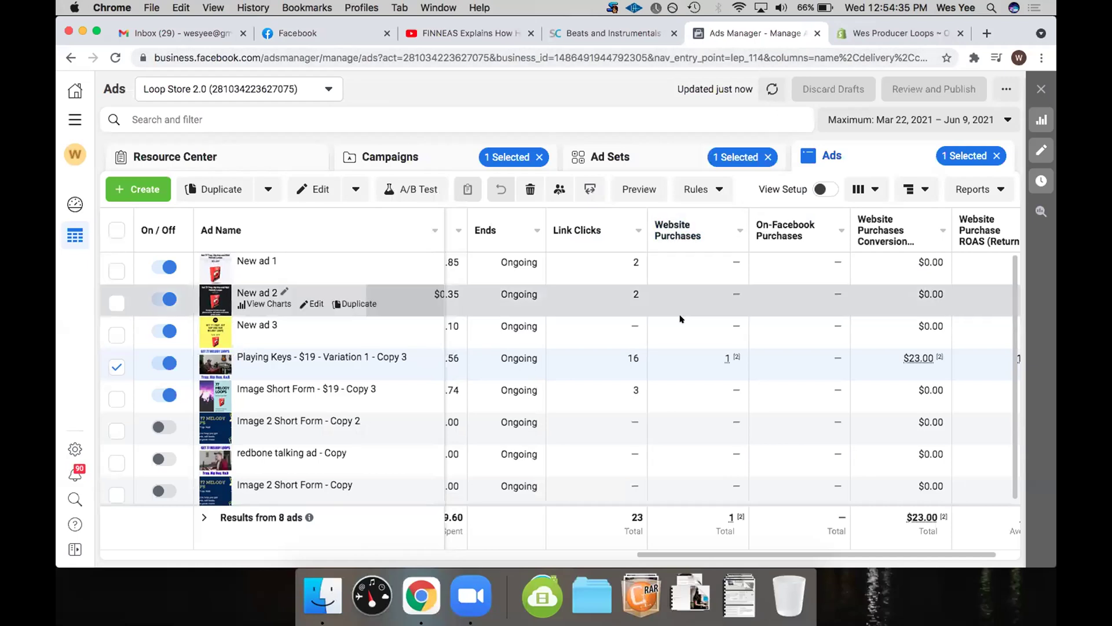
scroll(659, 352, left, 2)
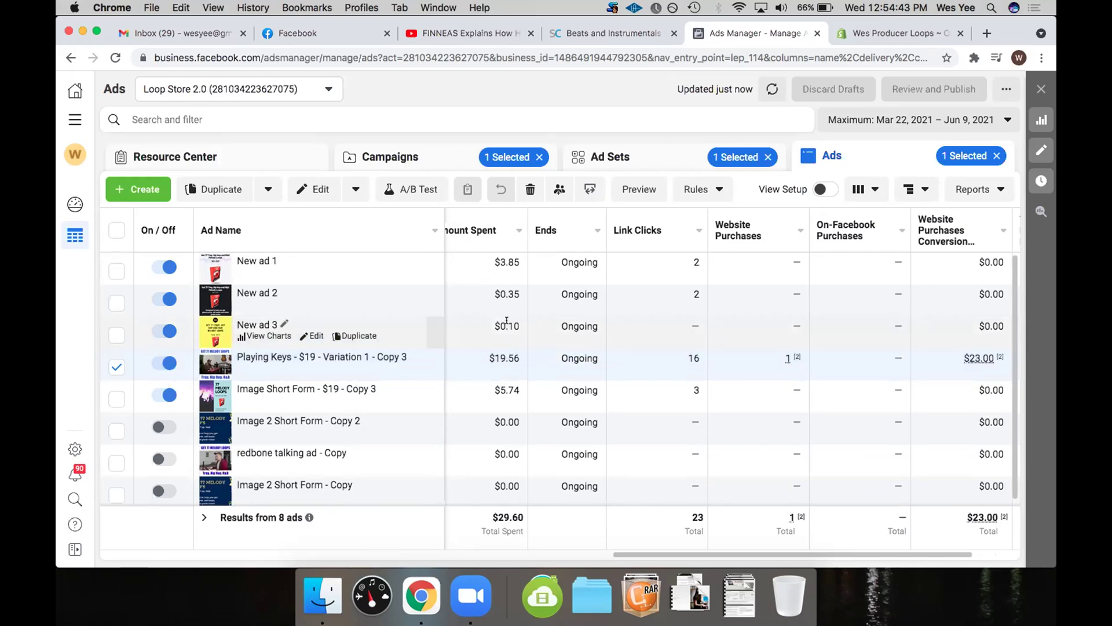
click(310, 336)
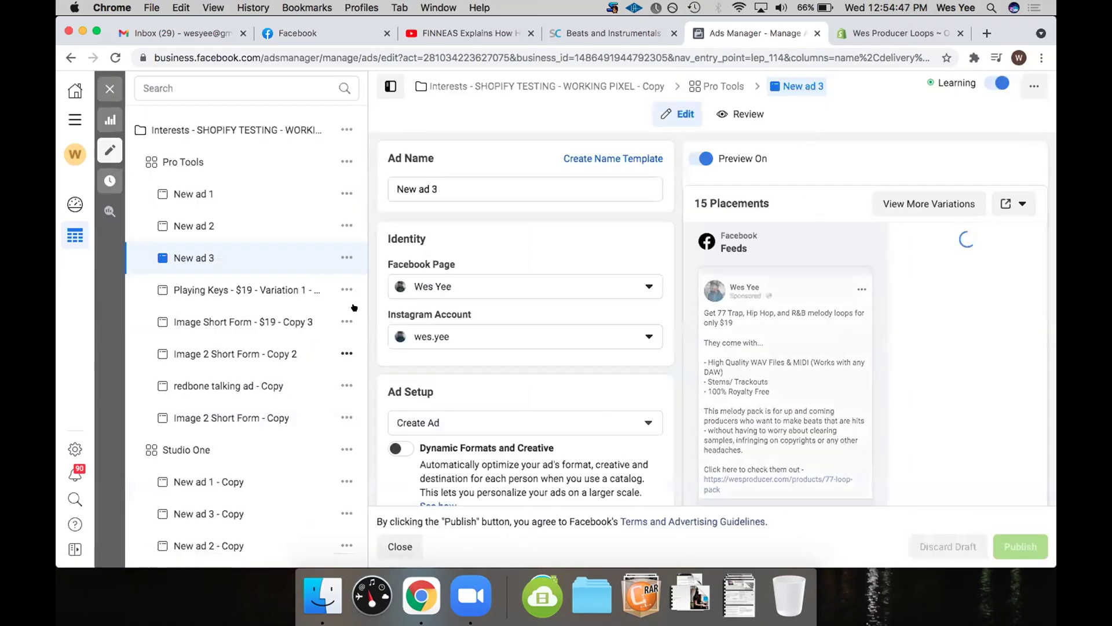
scroll(635, 318, down, 15)
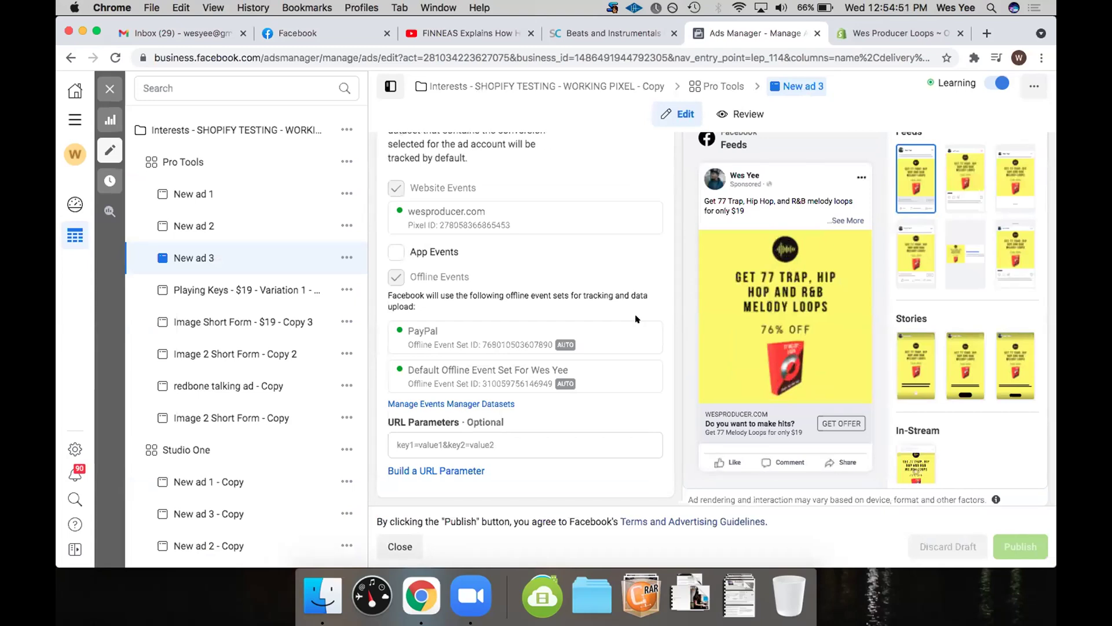
click(513, 439)
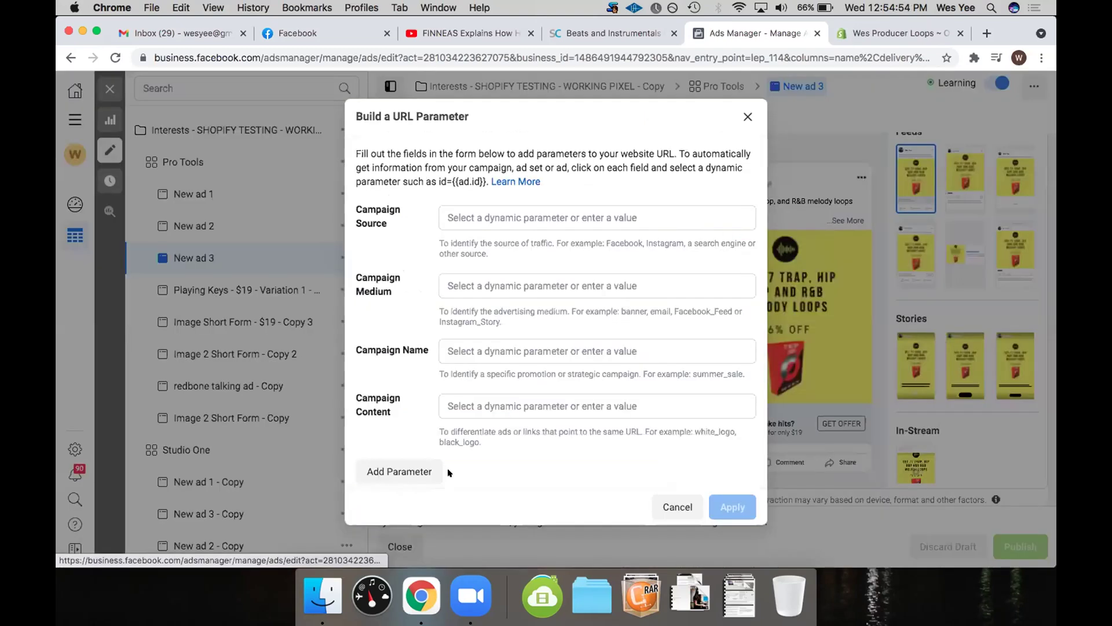
click(449, 471)
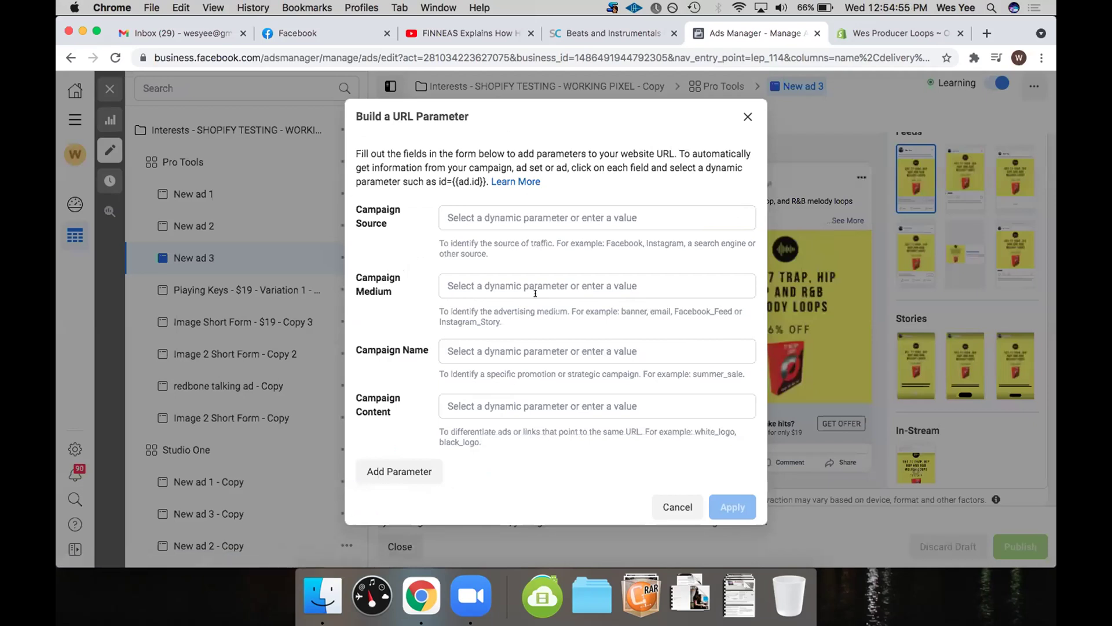
- Set the campaign source to Facebook and the campaign medium to {{adset.name}}, and apply the URL parameters to New ad 3
click(560, 217)
text(Facebook)
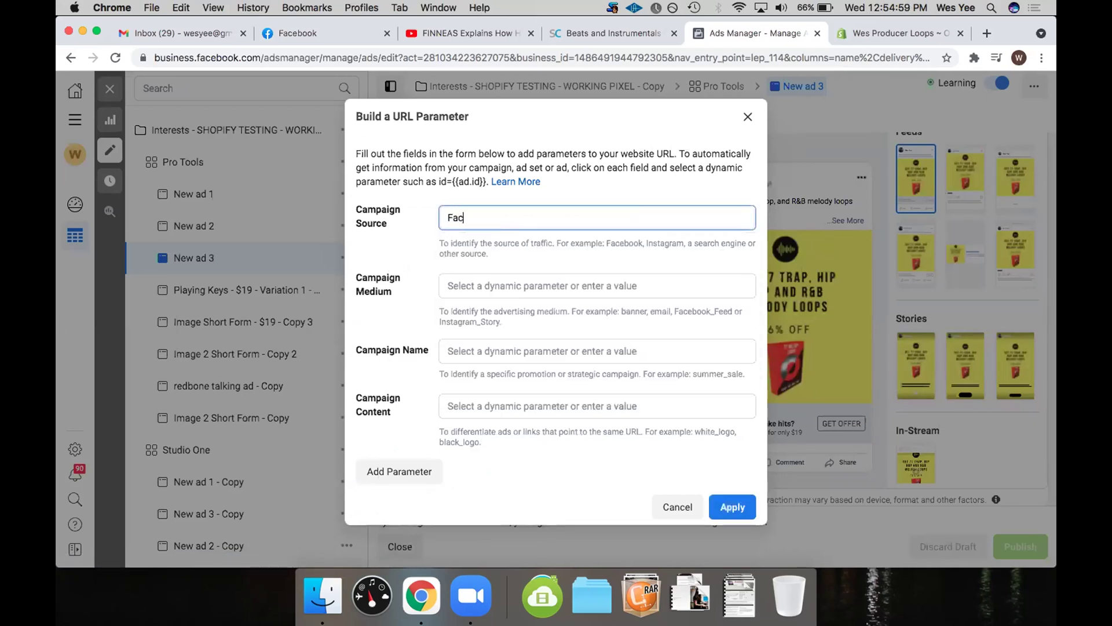
click(560, 285)
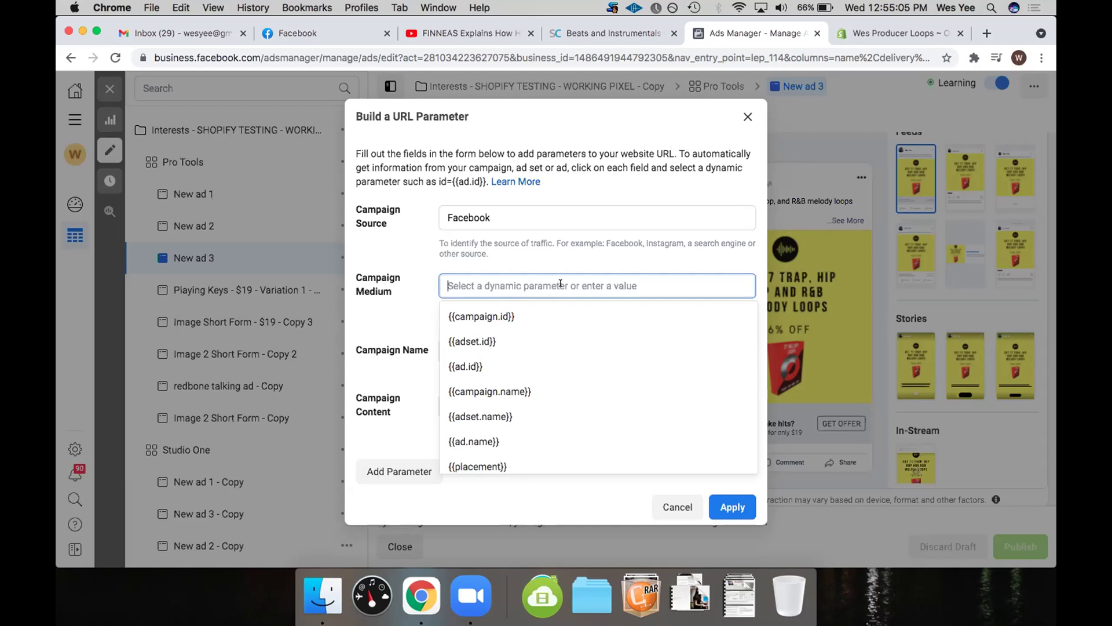
click(513, 416)
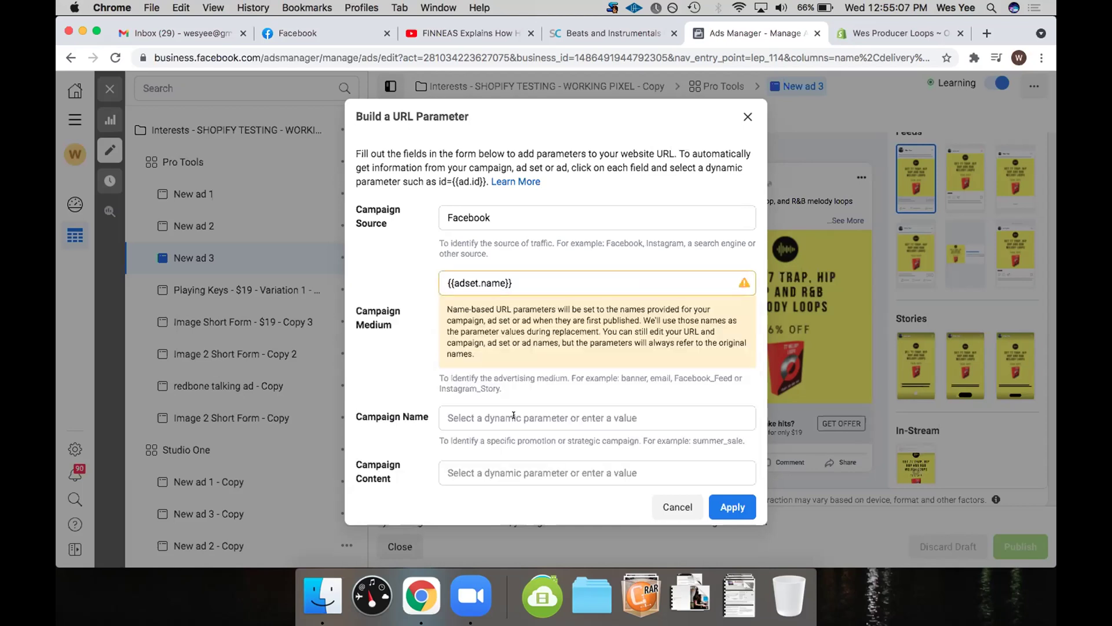
scroll(437, 373, down, 3)
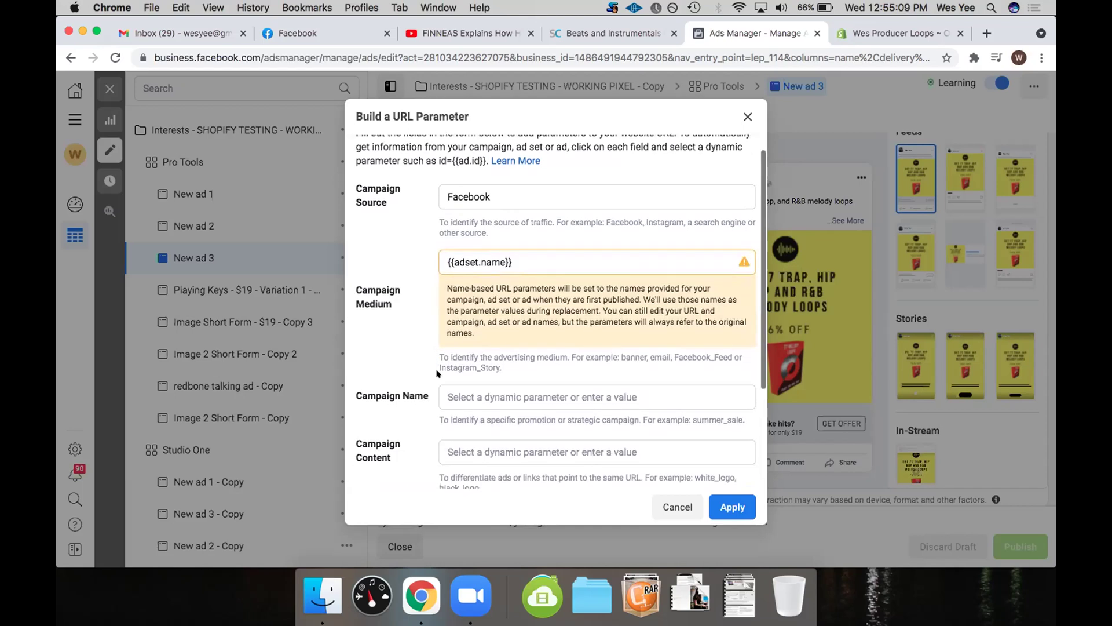
scroll(437, 373, up, 3)
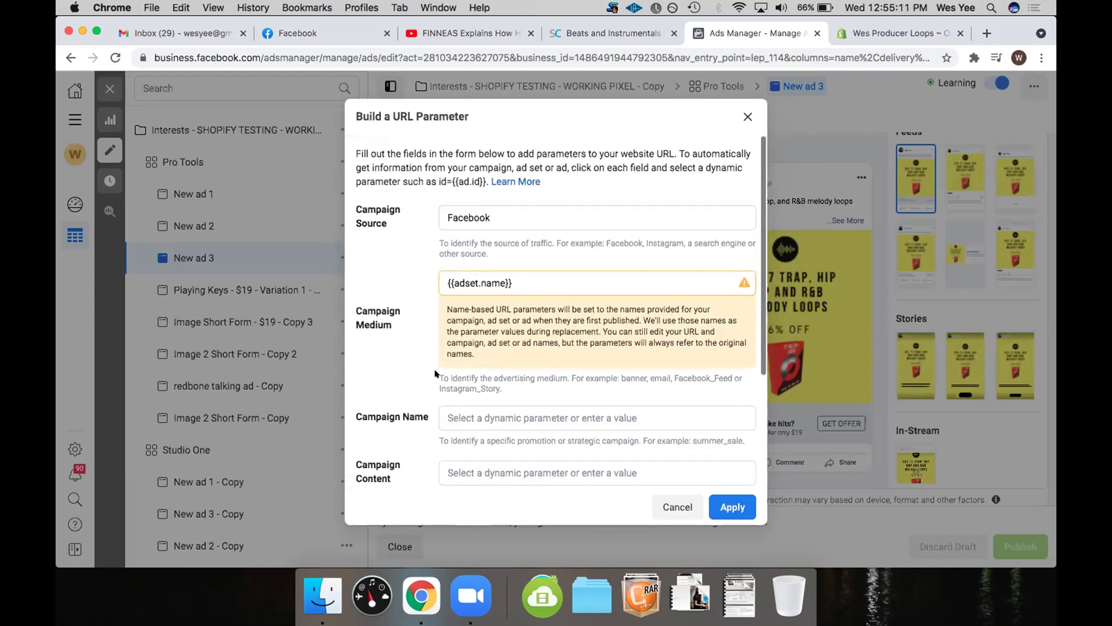
click(726, 505)
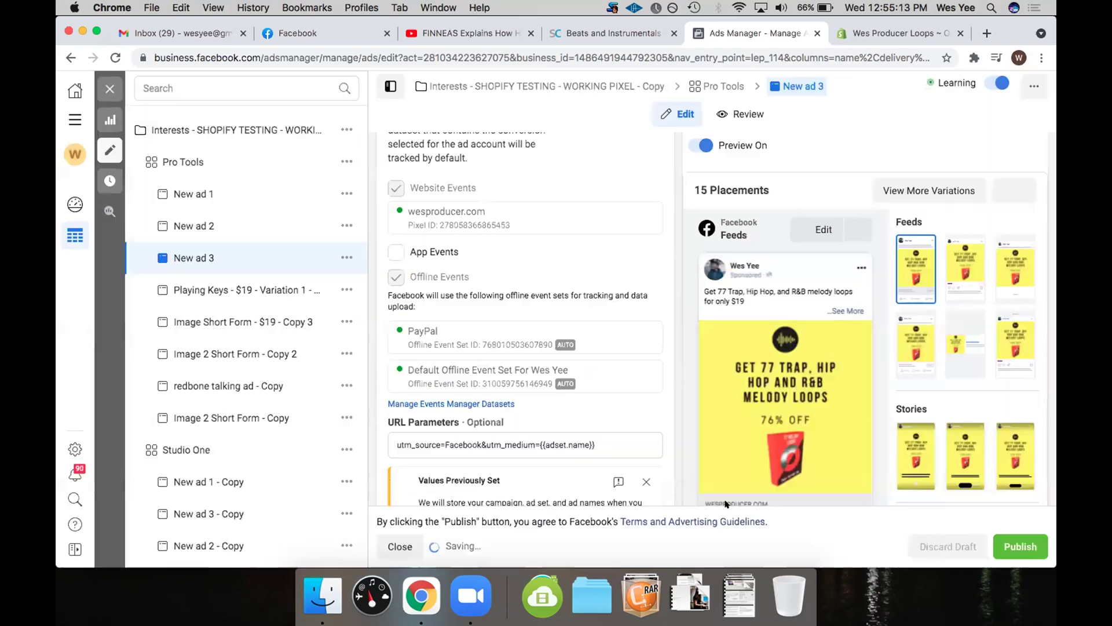
- Switch to the Shopify dashboard and examine the Sales attributed to marketing report and its description
click(850, 26)
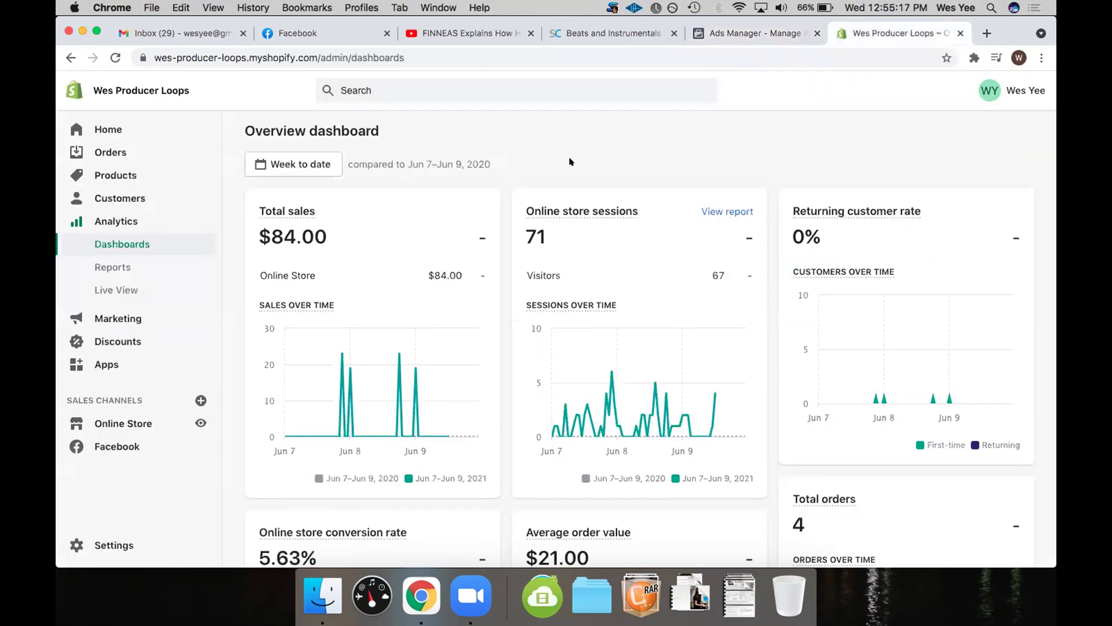
scroll(501, 220, down, 10)
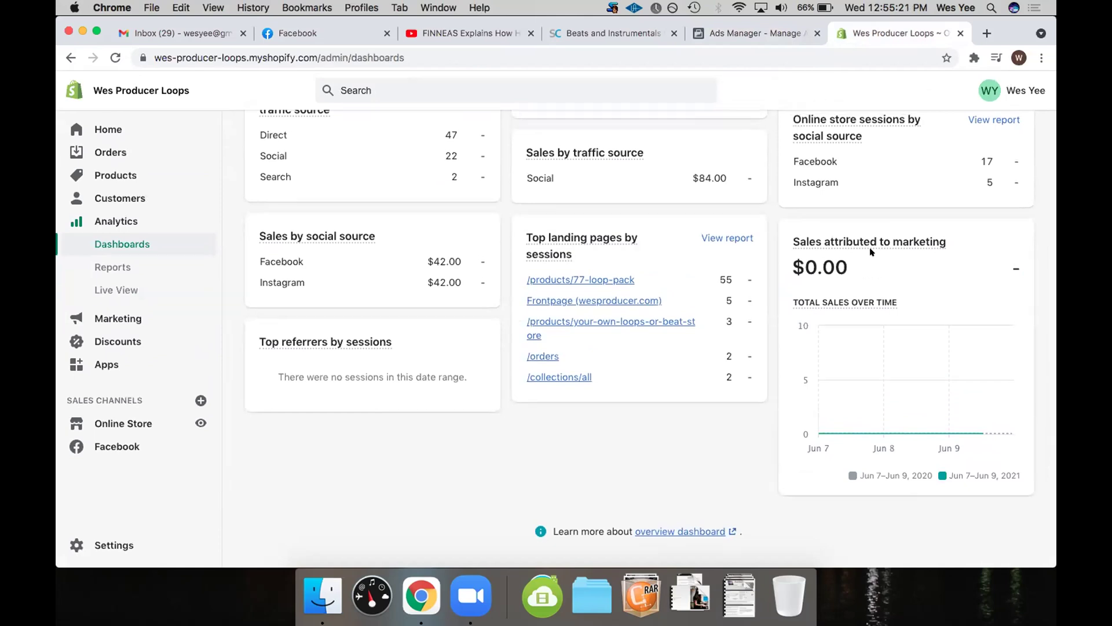
mouse_move(867, 242)
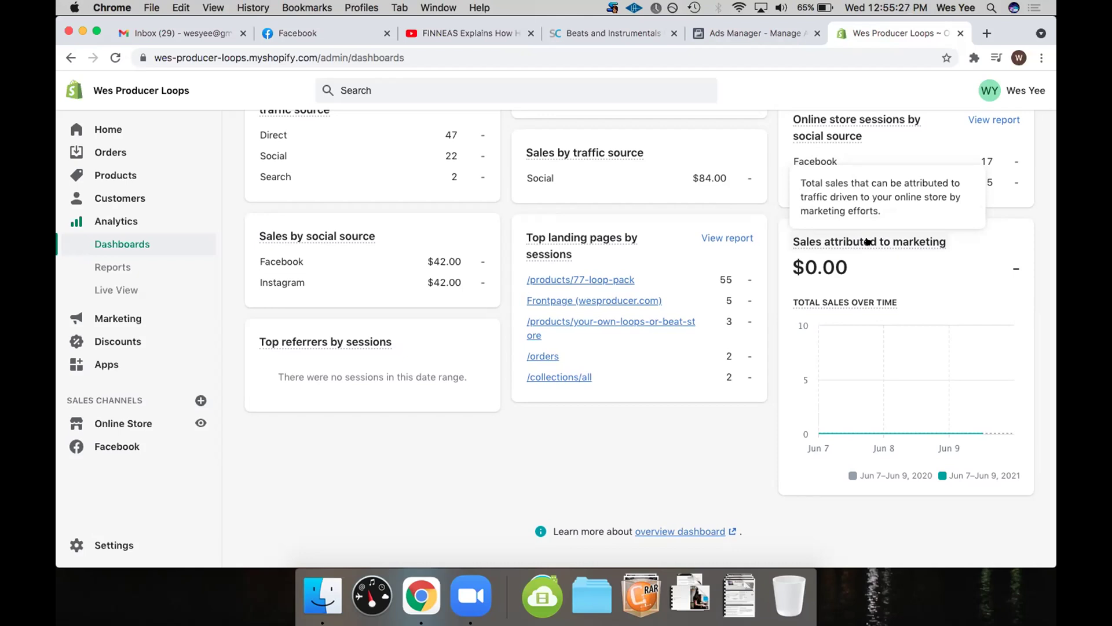
- Return to New ad 3 in Ads Manager and review the URL parameters in its Tracking section
click(721, 33)
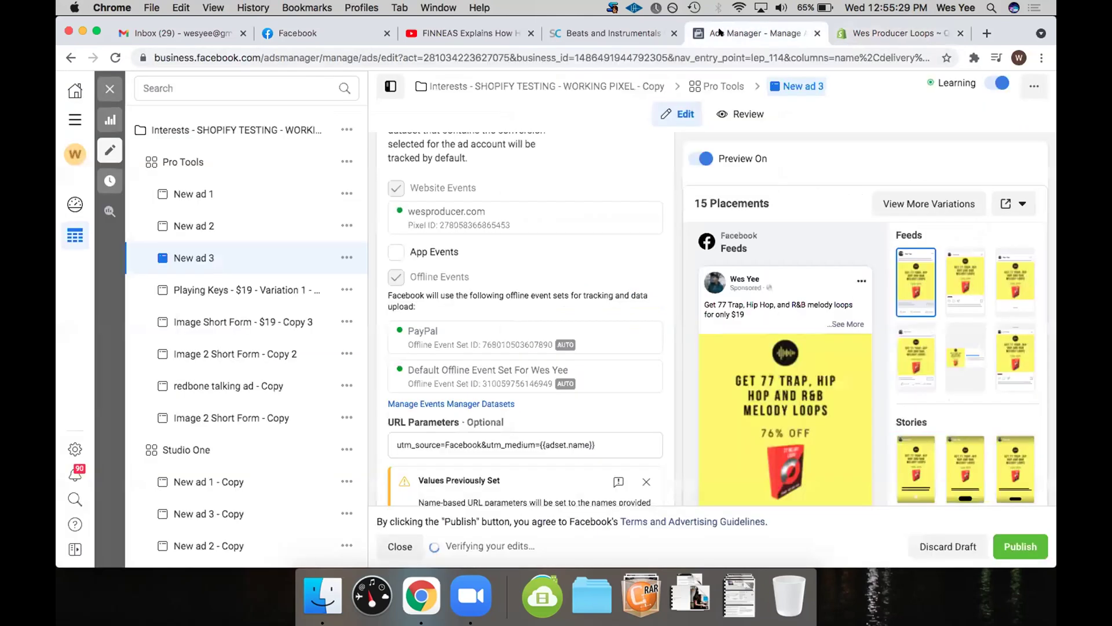
scroll(581, 283, down, 5)
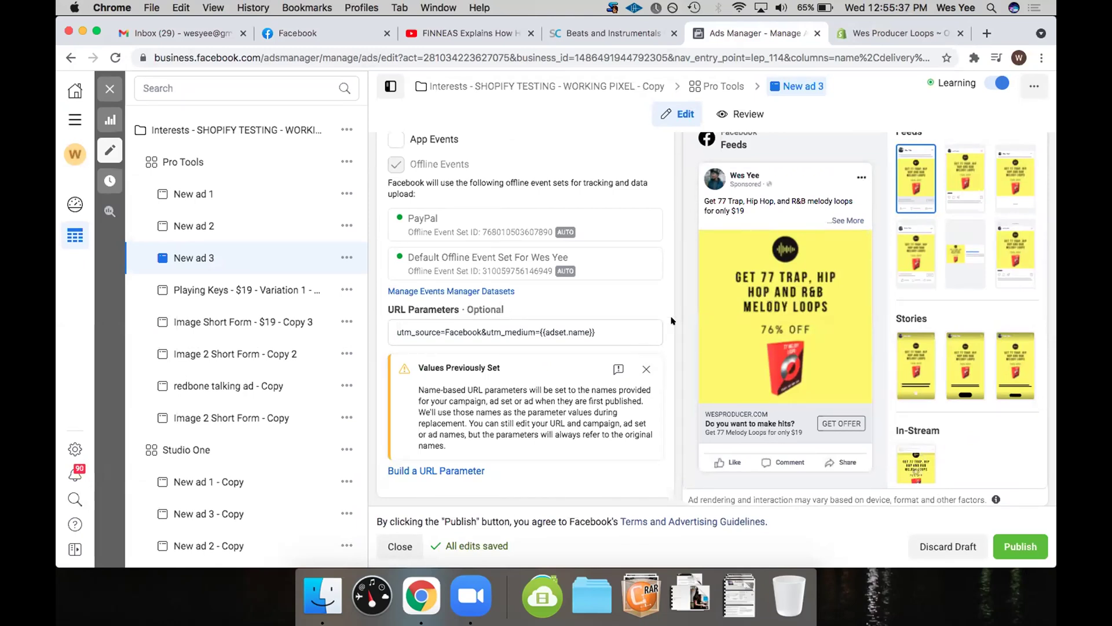
- Recheck the Shopify marketing sales report, then publish New ad 3 with its URL parameters in Ads Manager and close the ad editor
key(ctrl+Tab)
mouse_move(916, 351)
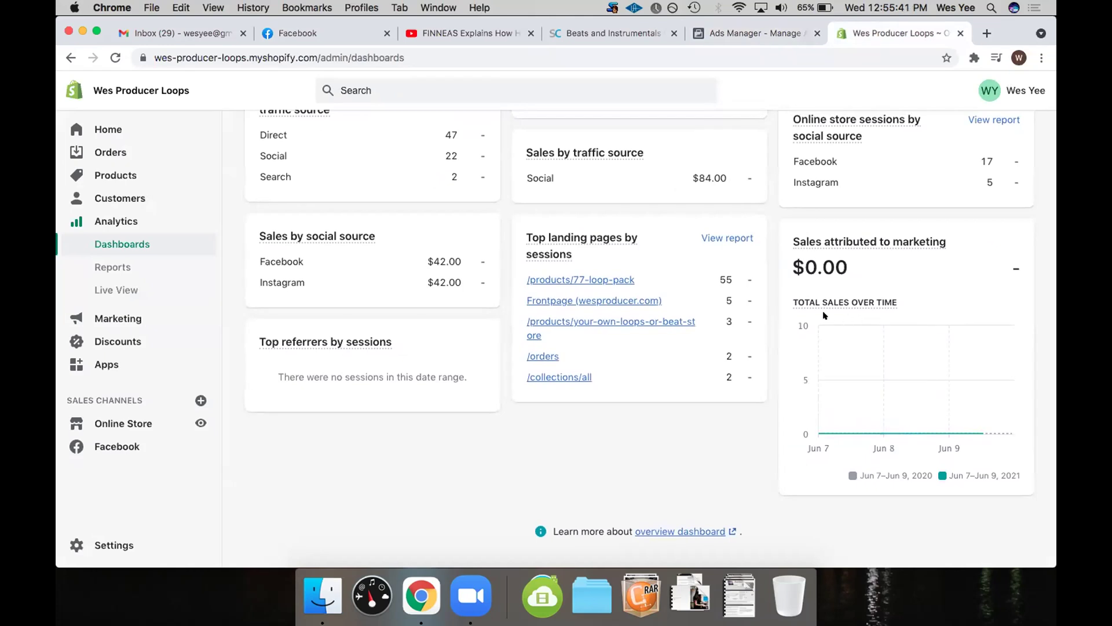
click(729, 33)
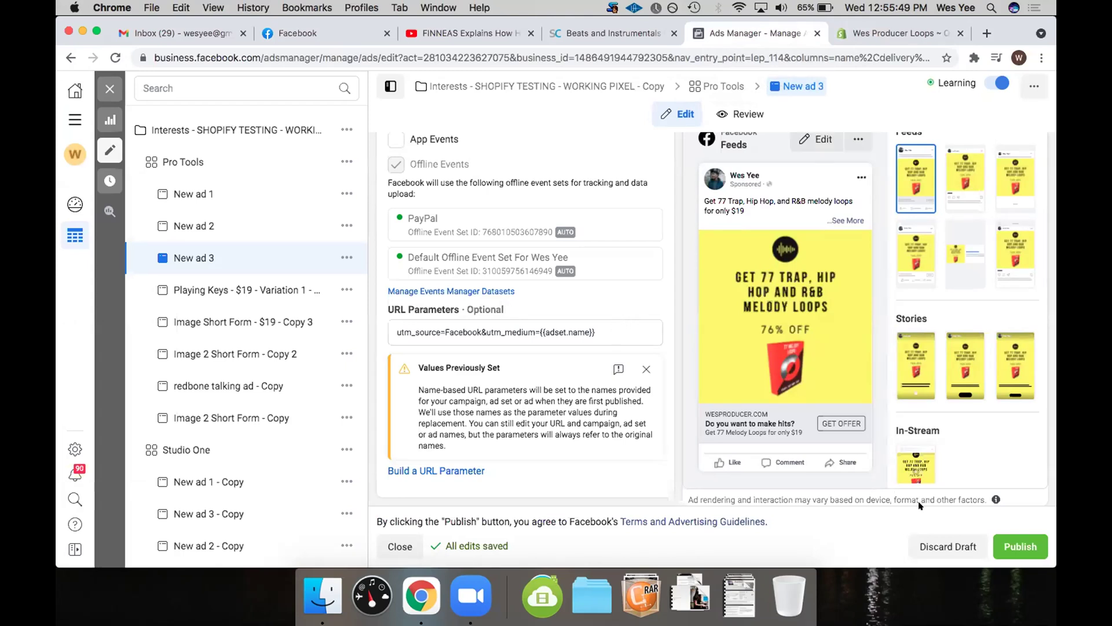
click(1001, 541)
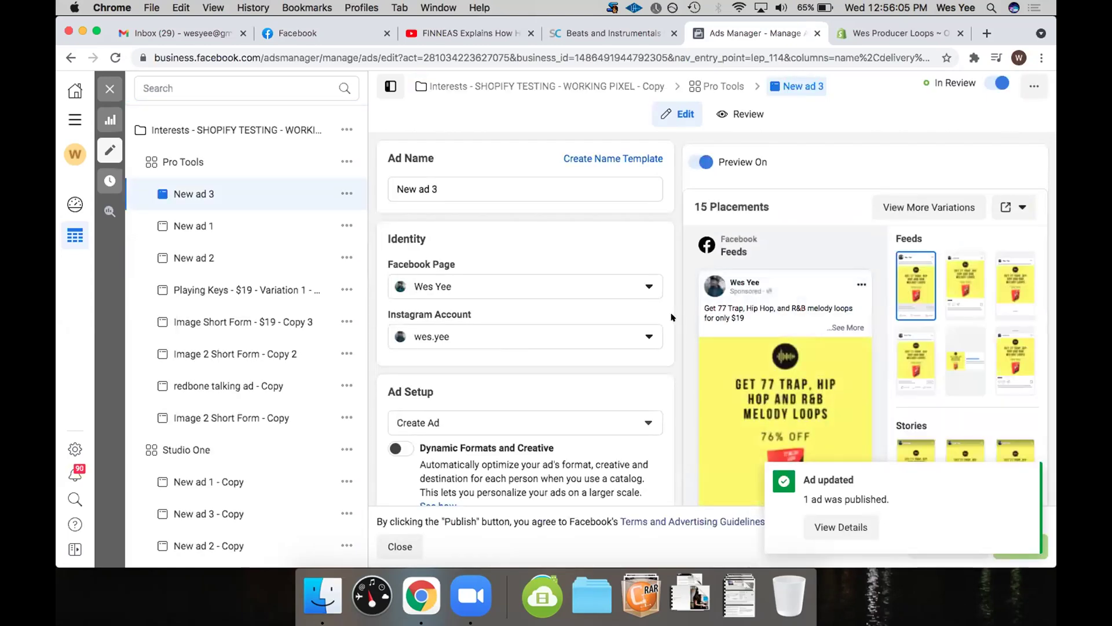
scroll(671, 317, down, 15)
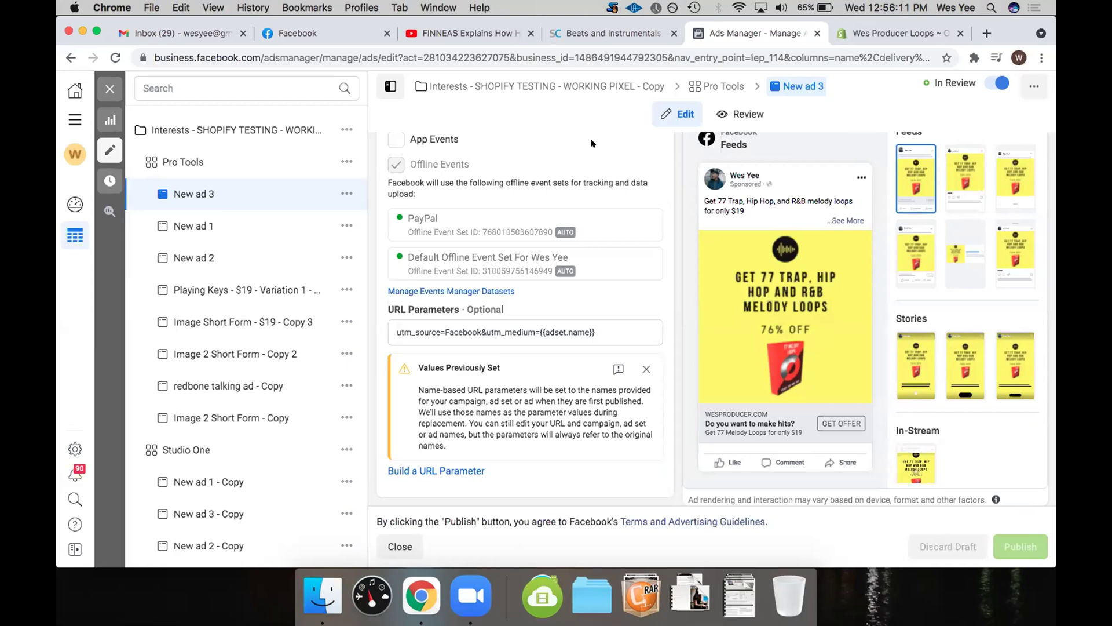
click(110, 88)
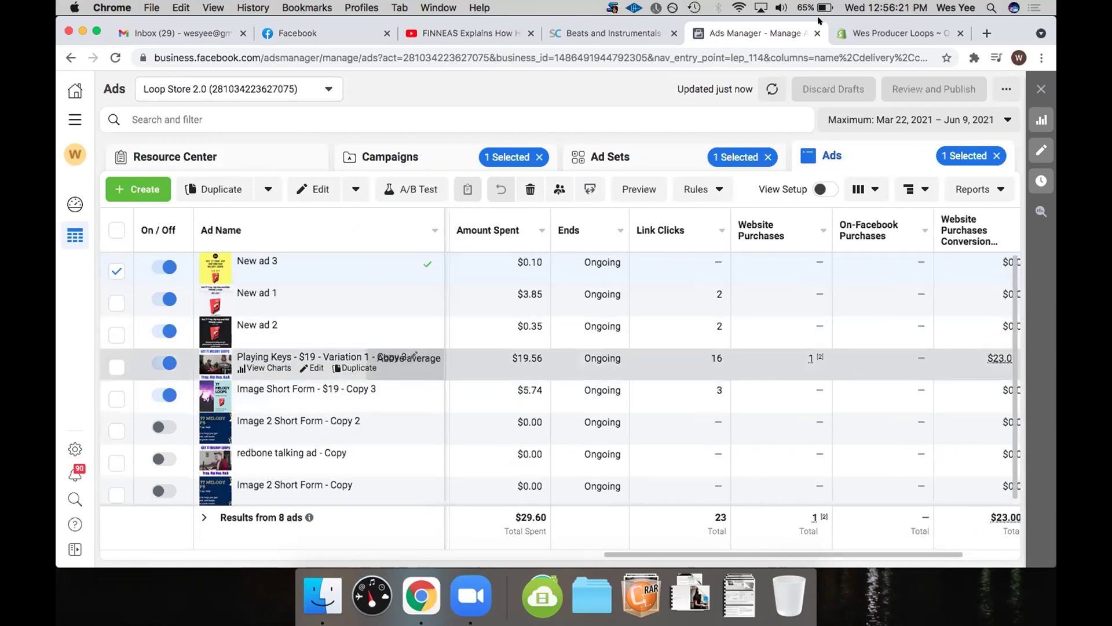
- Switch to the Shopify dashboard and read the description of the Sales attributed to marketing report
click(846, 32)
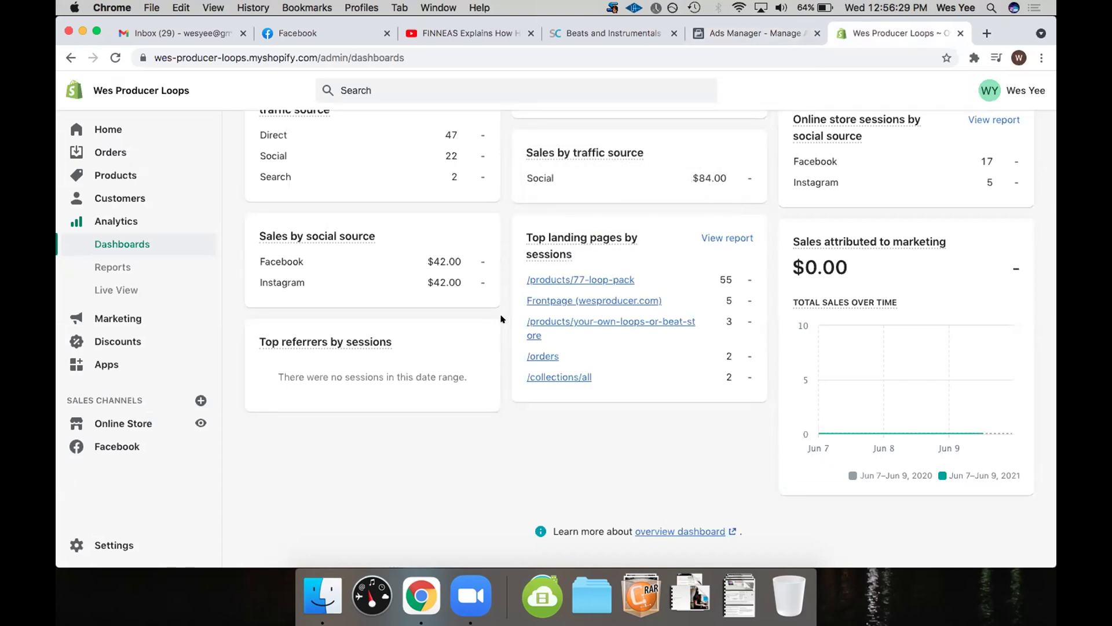
mouse_move(856, 244)
click(800, 242)
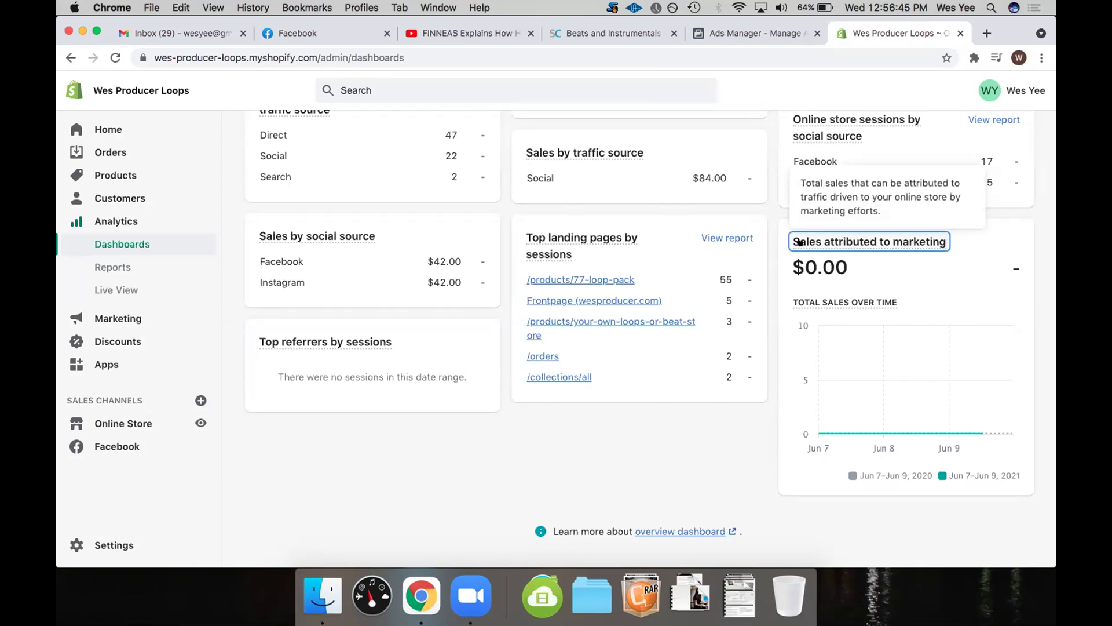
click(771, 284)
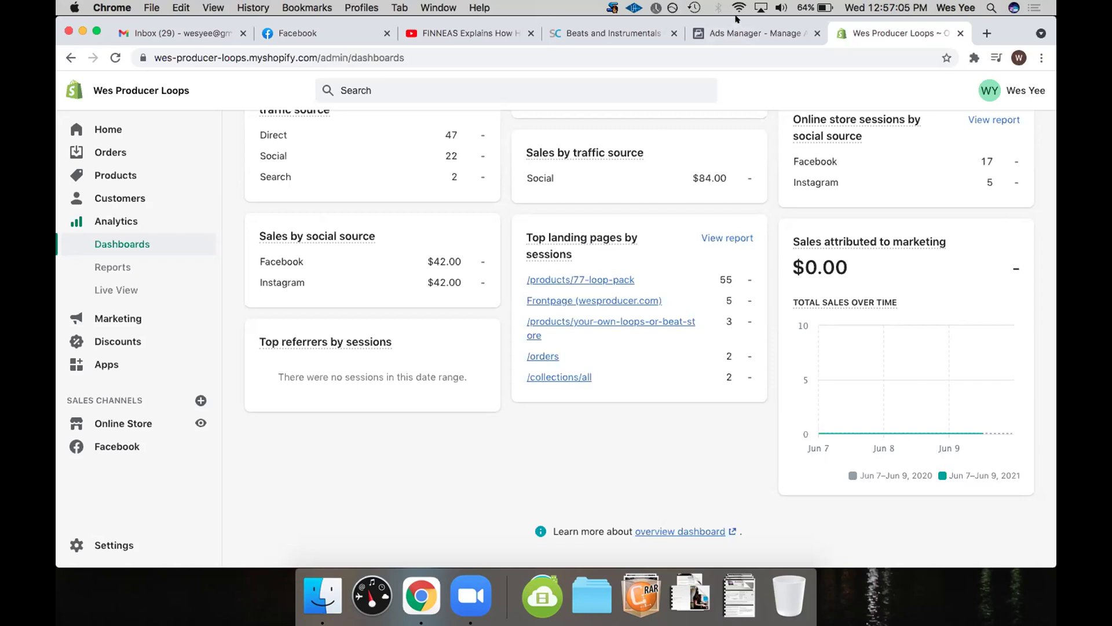
mouse_move(867, 243)
- Review the sales, sessions and conversion rate cards on the Shopify overview dashboard and check its date range
scroll(764, 260, up, 10)
scroll(763, 260, up, 5)
scroll(325, 199, down, 3)
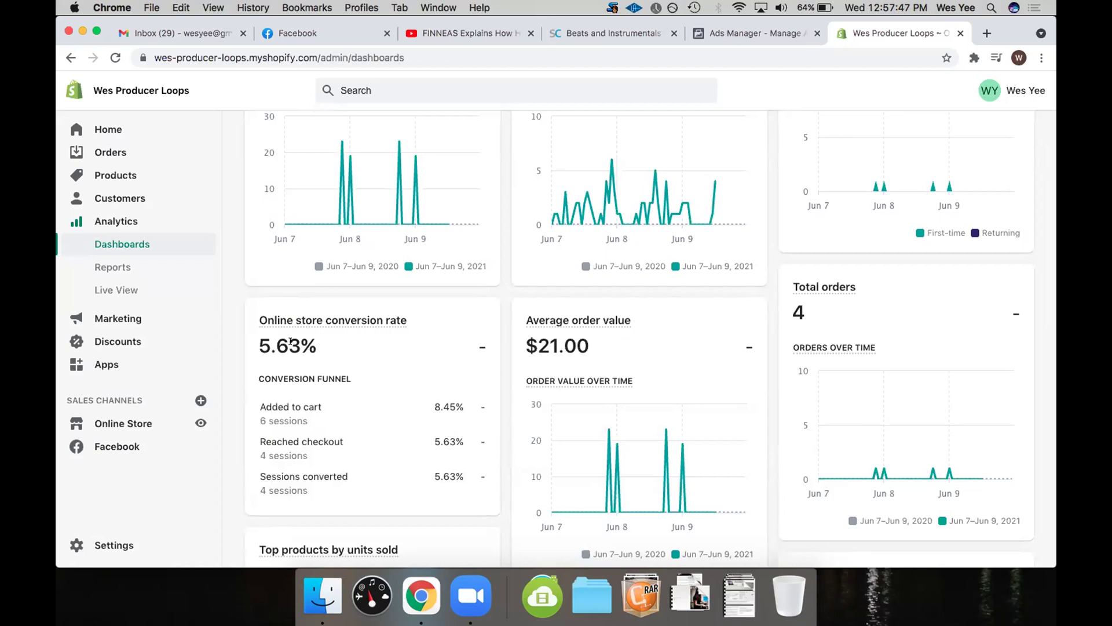
scroll(290, 340, up, 4)
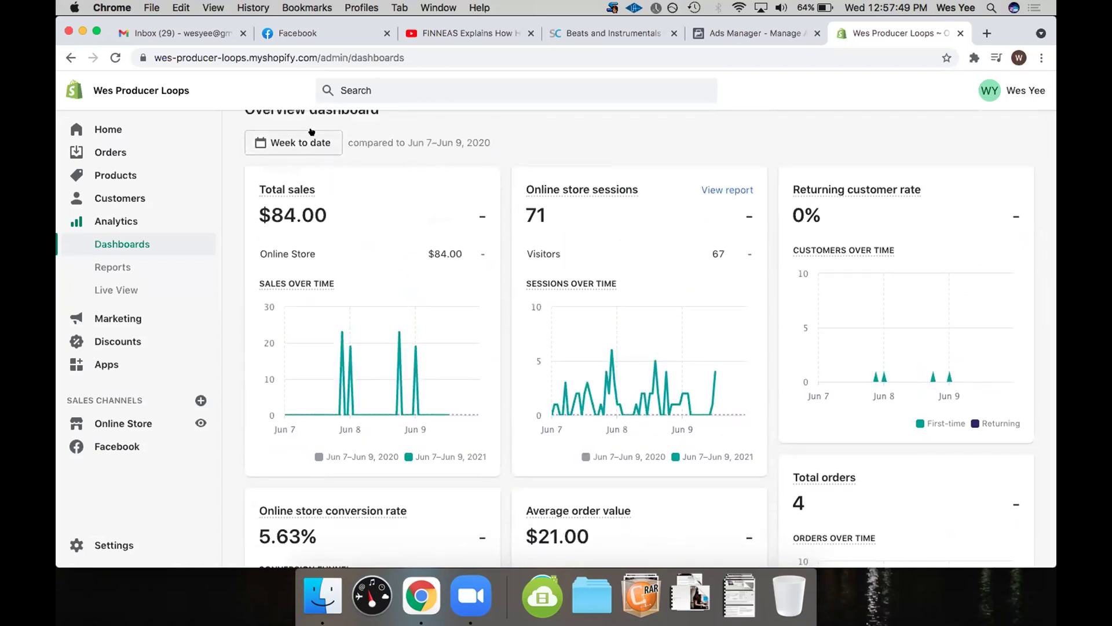
click(312, 134)
click(493, 116)
- Switch to Ads Manager and set the reporting date range to Jun 7, 2021 – Jun 9, 2021
click(747, 32)
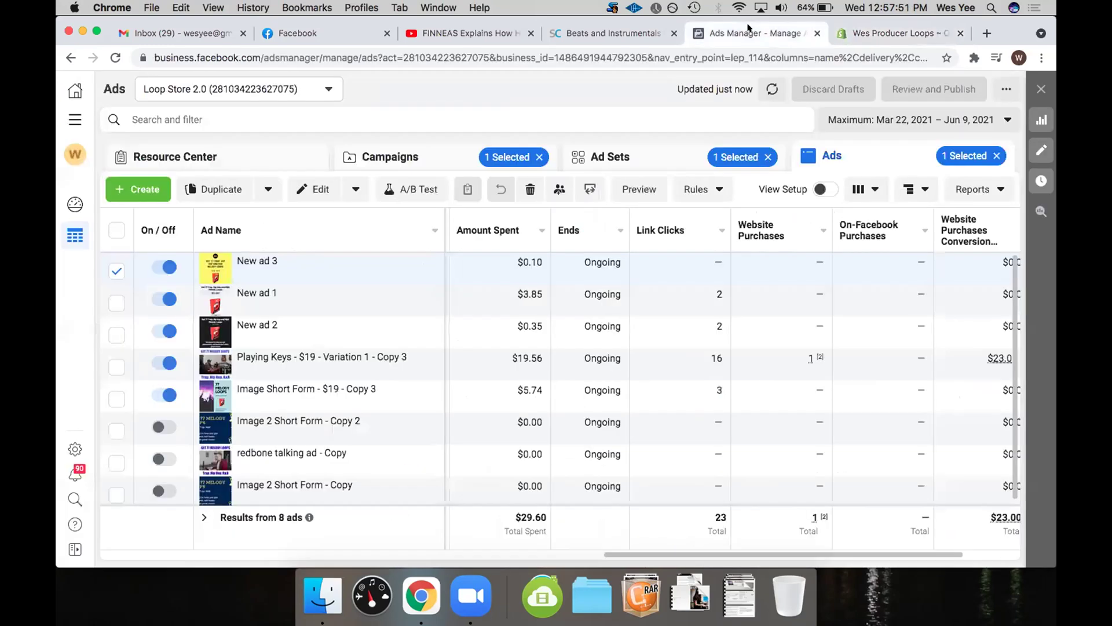
click(895, 121)
click(945, 195)
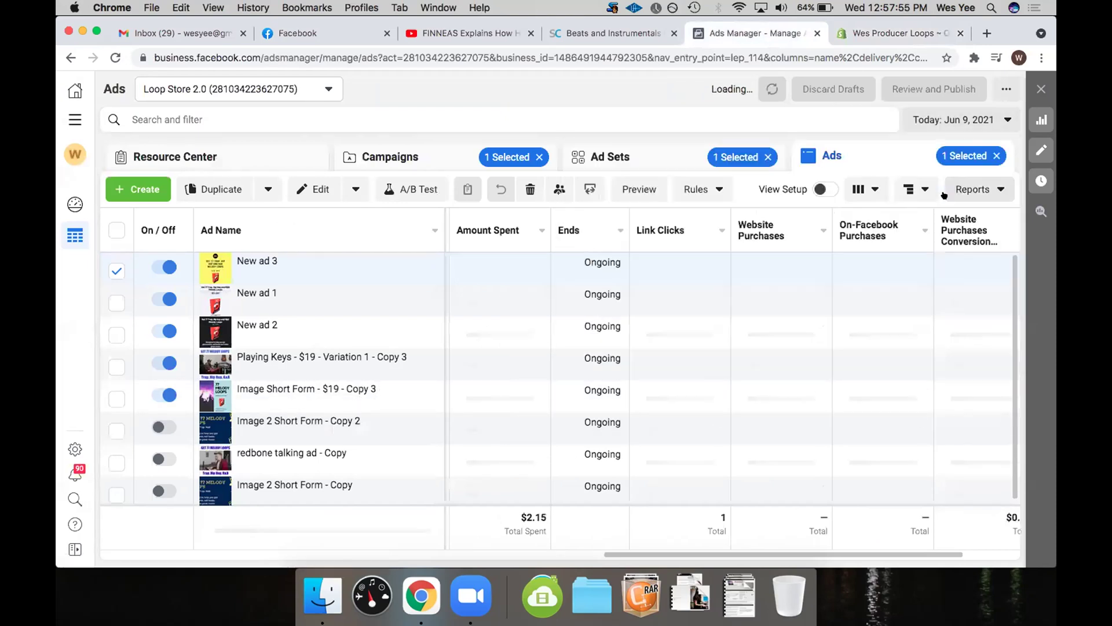
click(1014, 119)
click(608, 227)
click(653, 229)
click(878, 355)
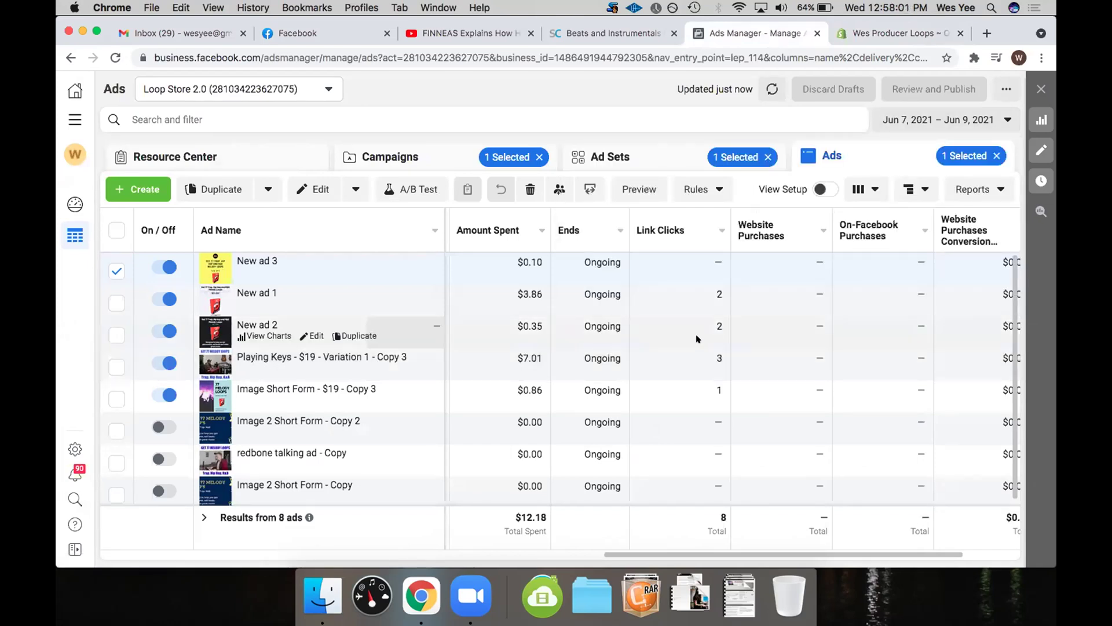
scroll(698, 339, left, 3)
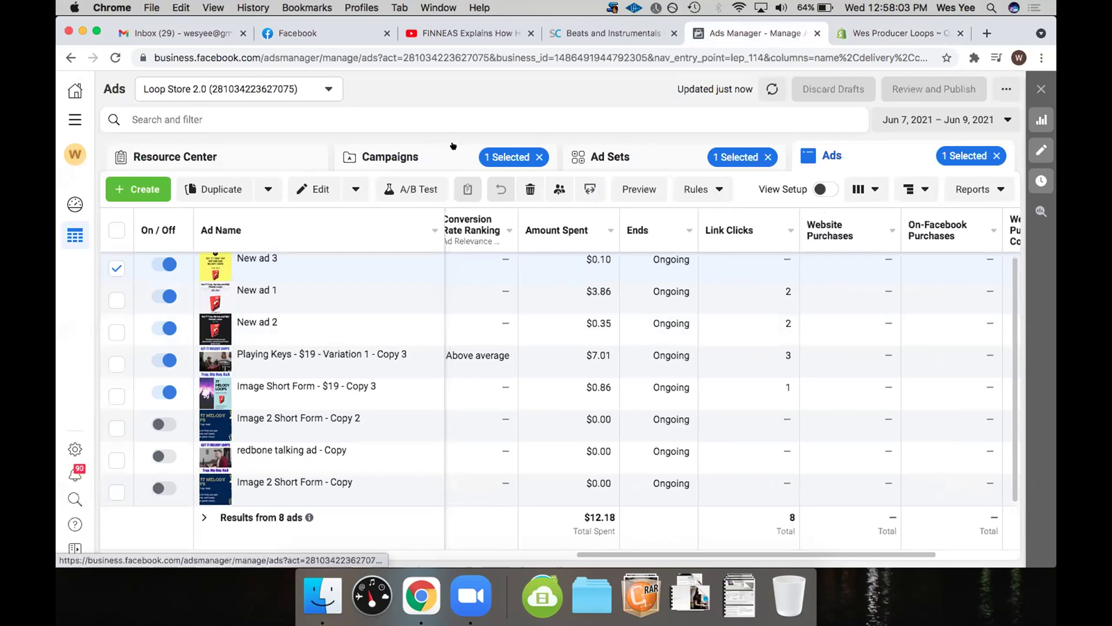
- Check the amount spent at campaign and ad set level, and compare it with total sales on the Shopify dashboard
click(454, 146)
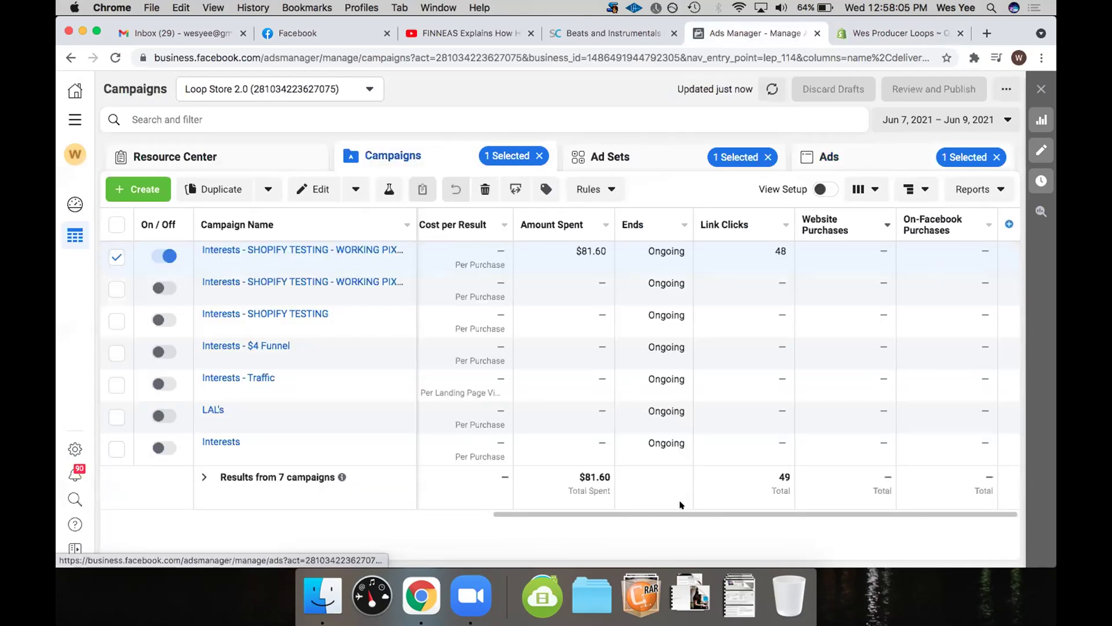
click(665, 151)
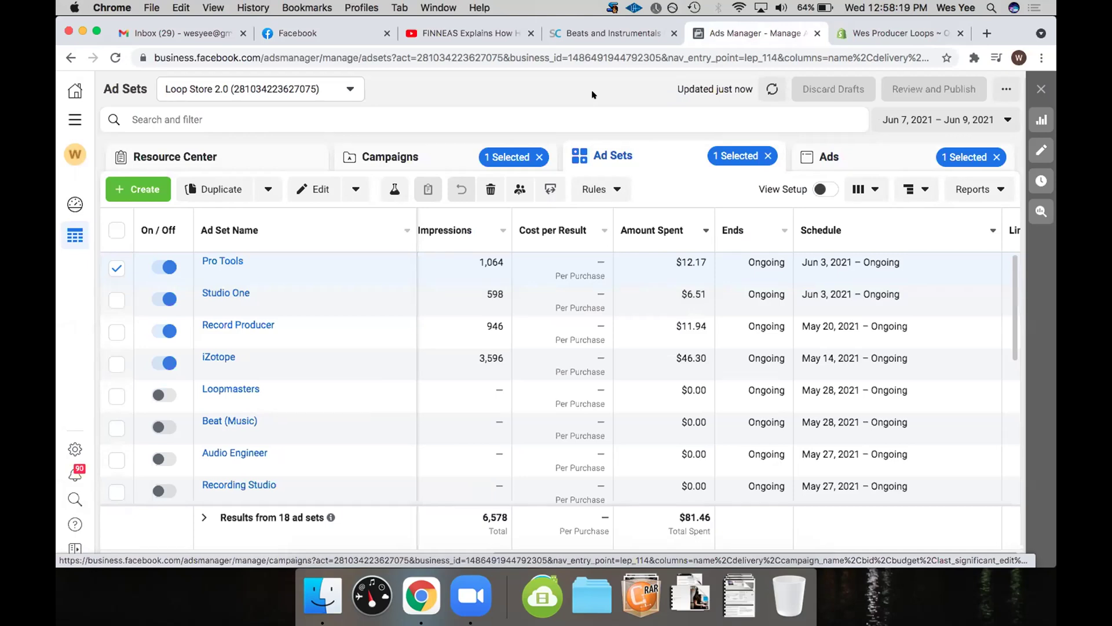
click(843, 33)
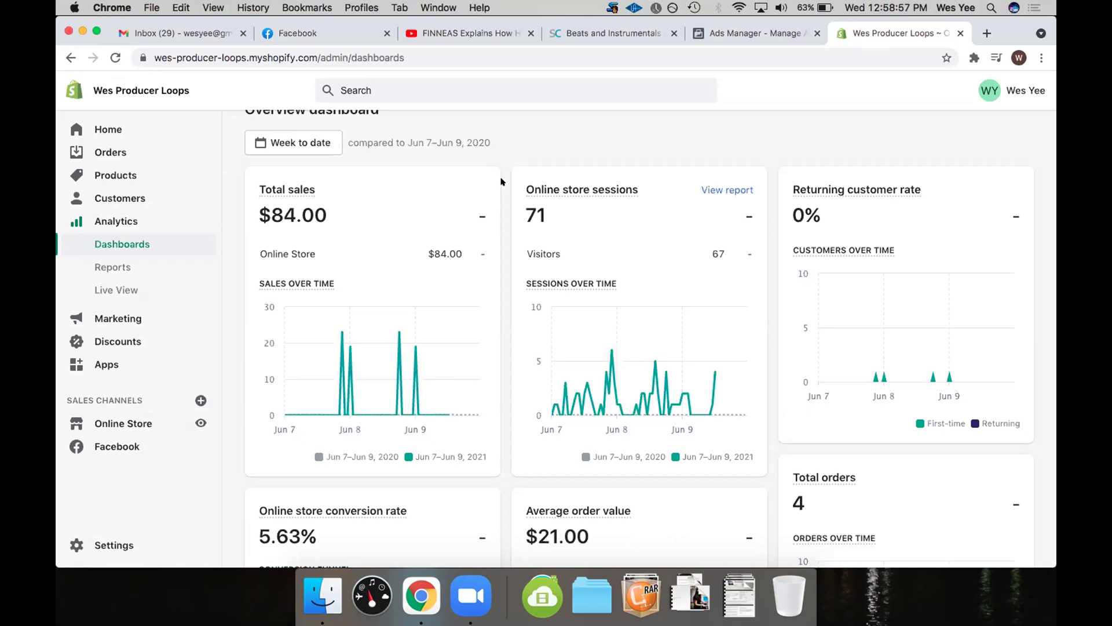
- Return to the ad sets in Ads Manager, apply the Performance and Clicks column preset, and review the cost and click metrics
click(752, 36)
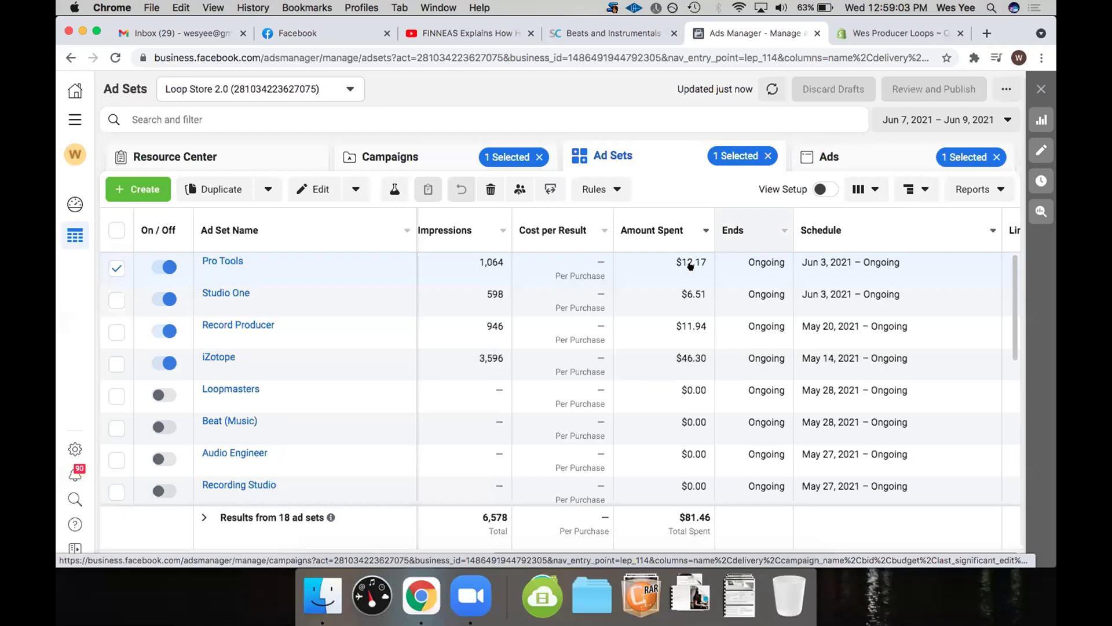
click(858, 189)
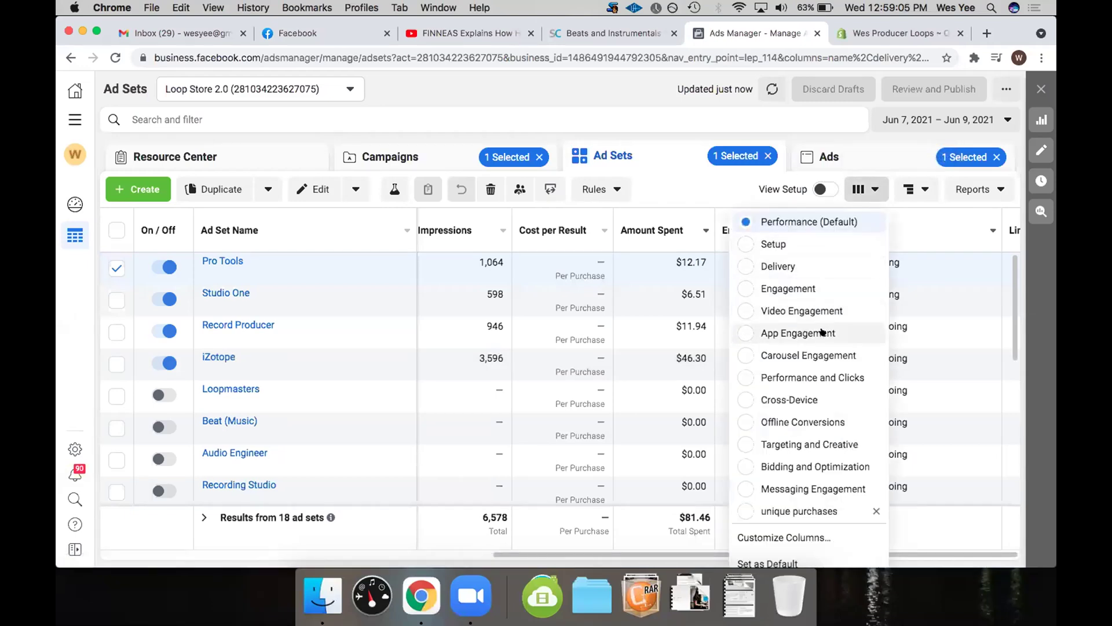
click(825, 376)
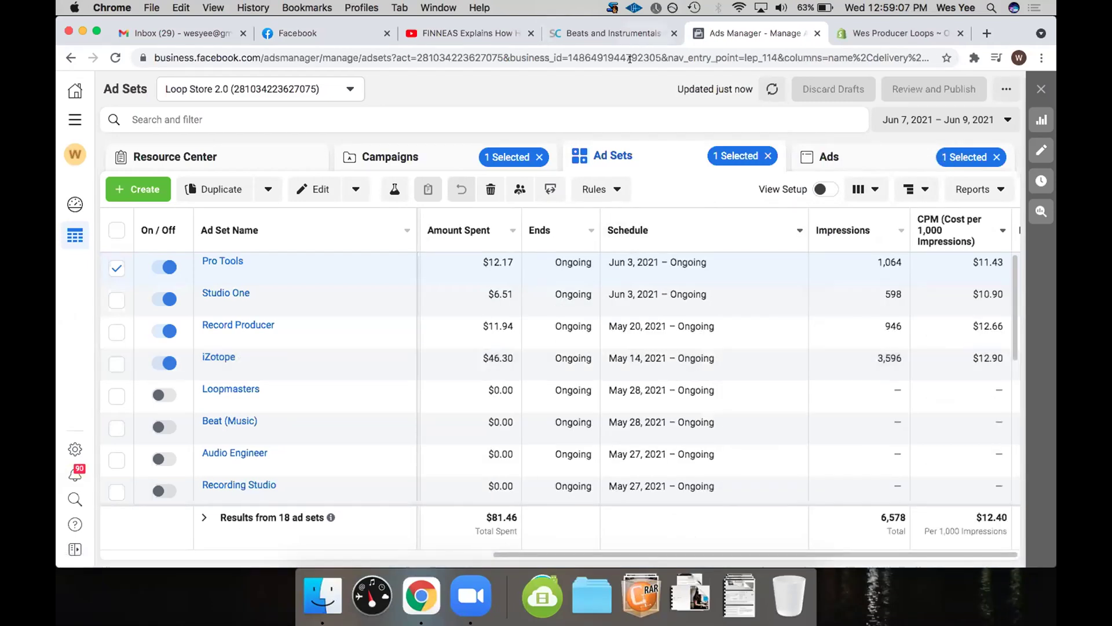
scroll(706, 352, right, 6)
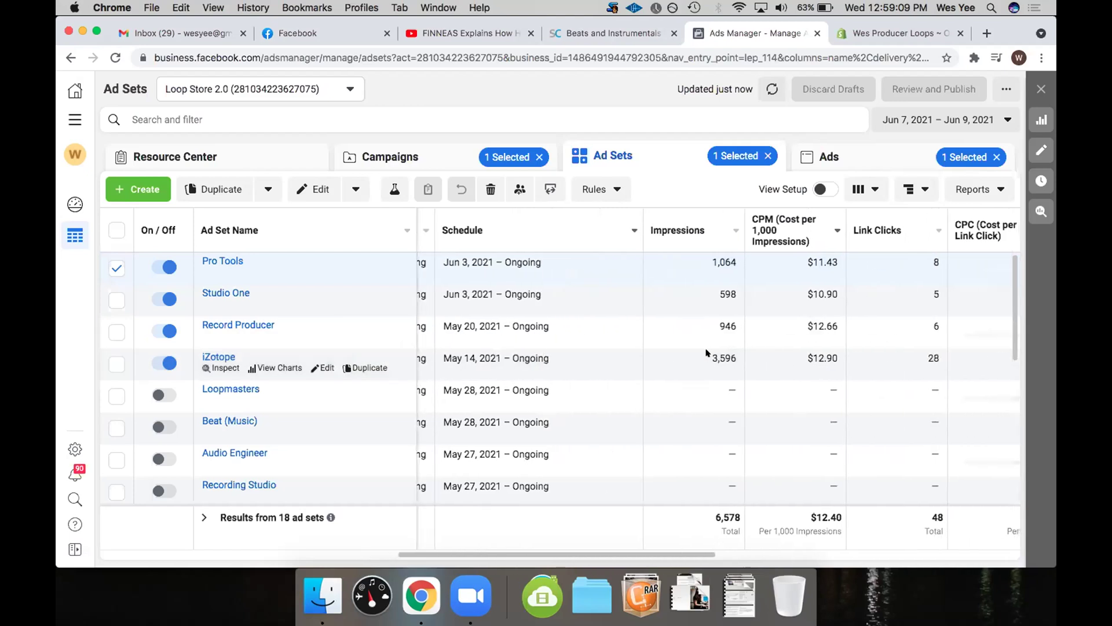
scroll(706, 351, right, 4)
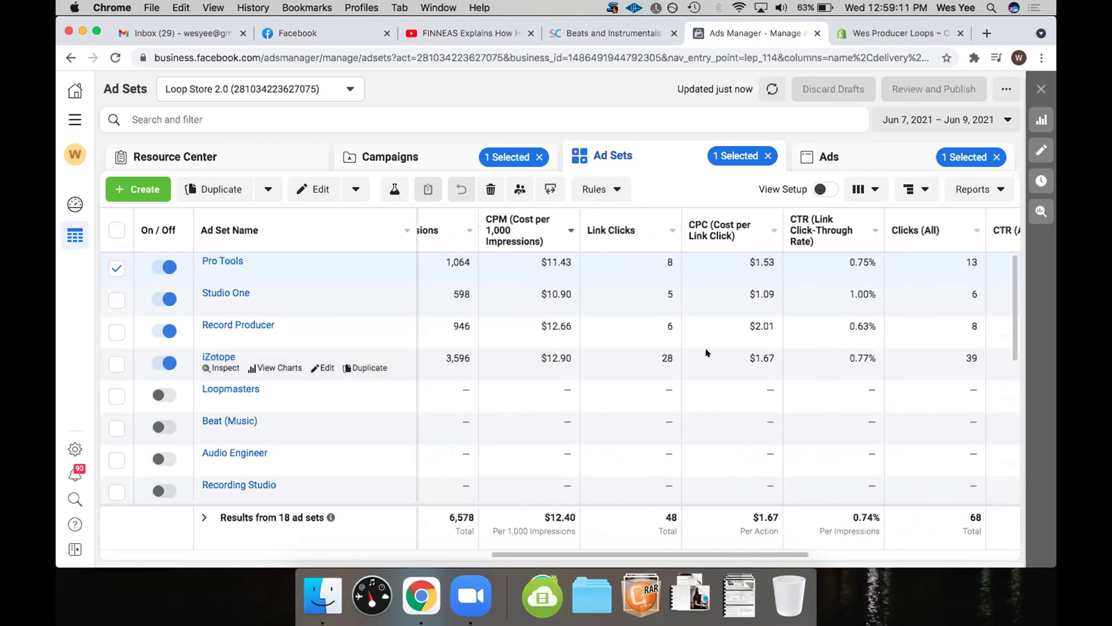
scroll(706, 352, right, 2)
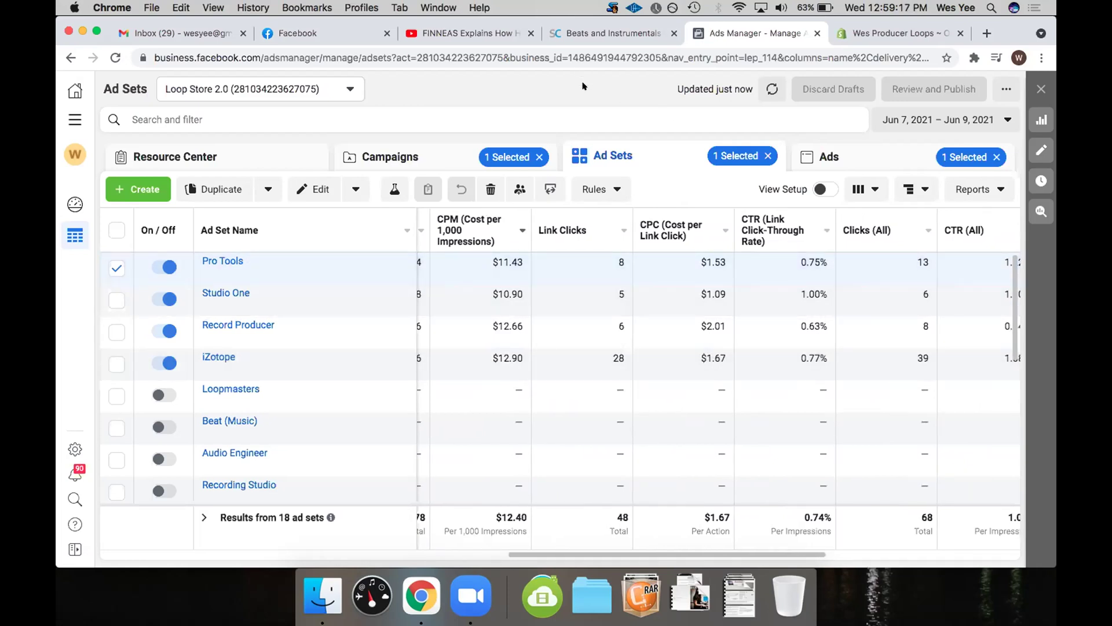
- Compare the click metrics of the individual ads, and review reach, cost per result and budget for the ad sets
click(853, 155)
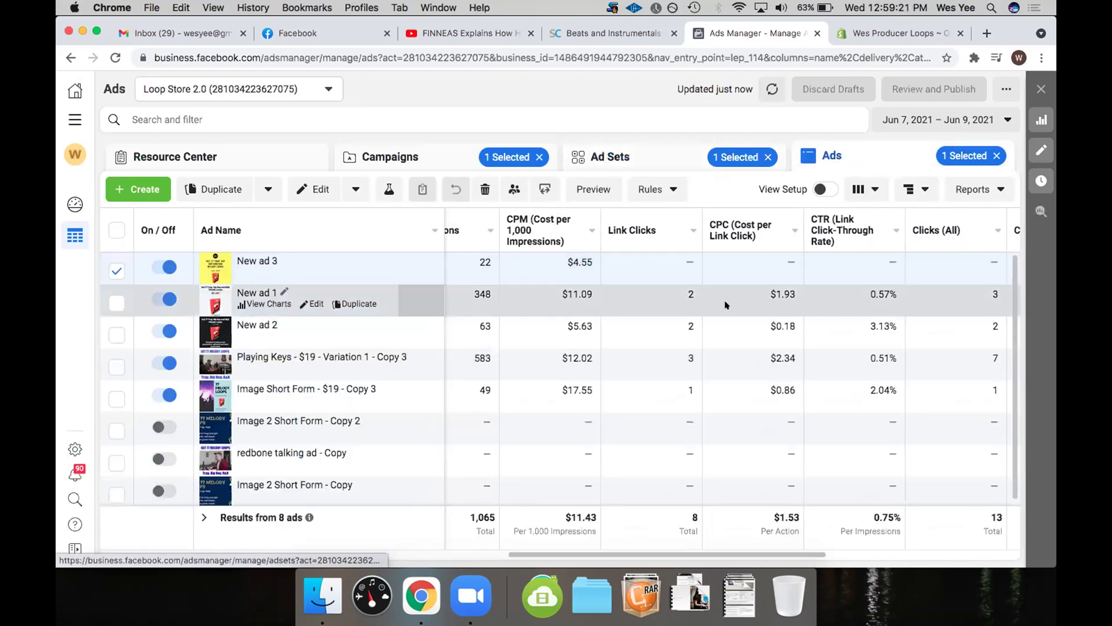
scroll(764, 305, right, 2)
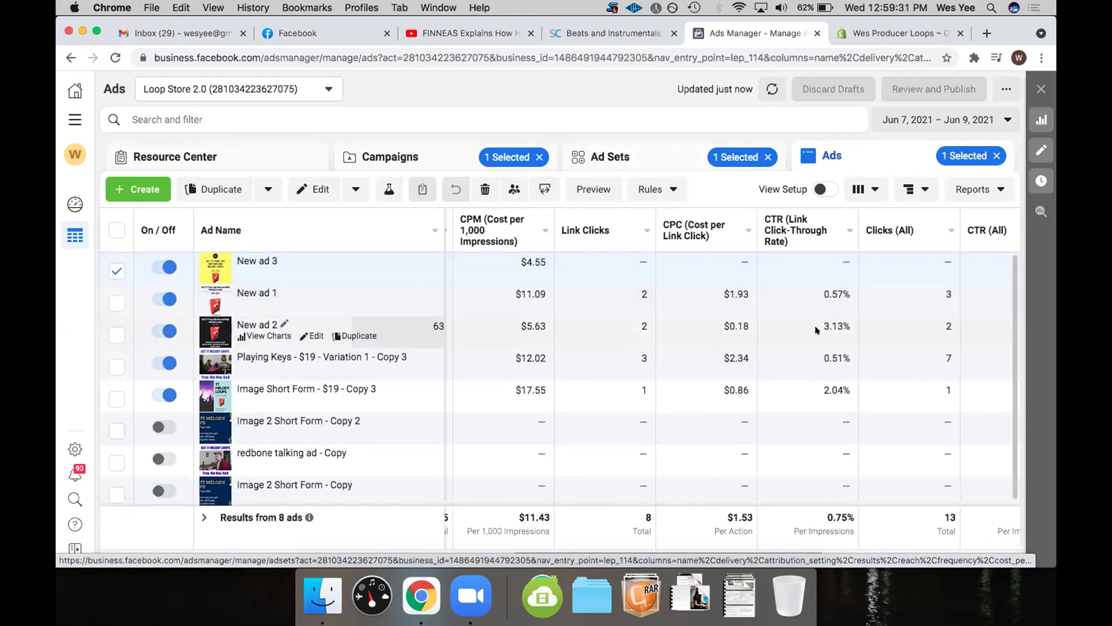
click(669, 151)
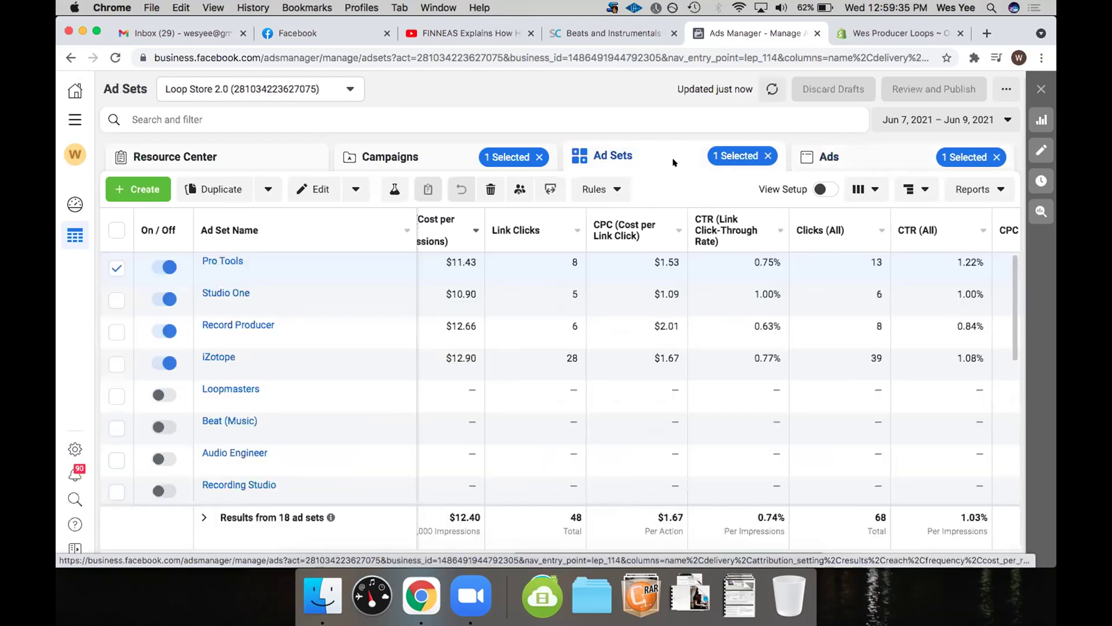
scroll(759, 388, left, 15)
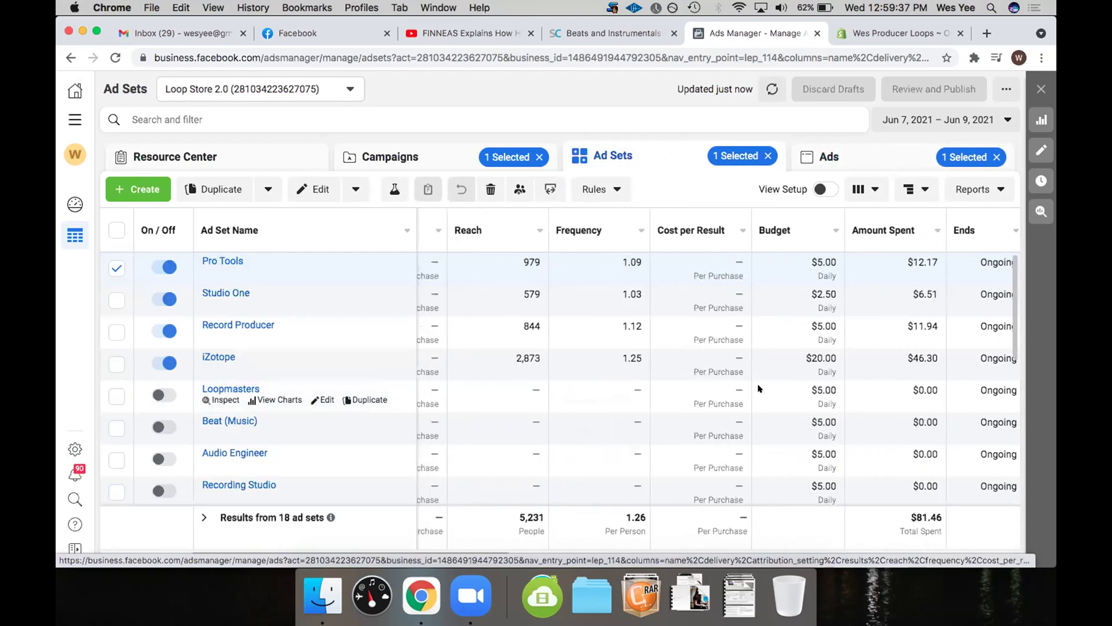
scroll(760, 388, right, 8)
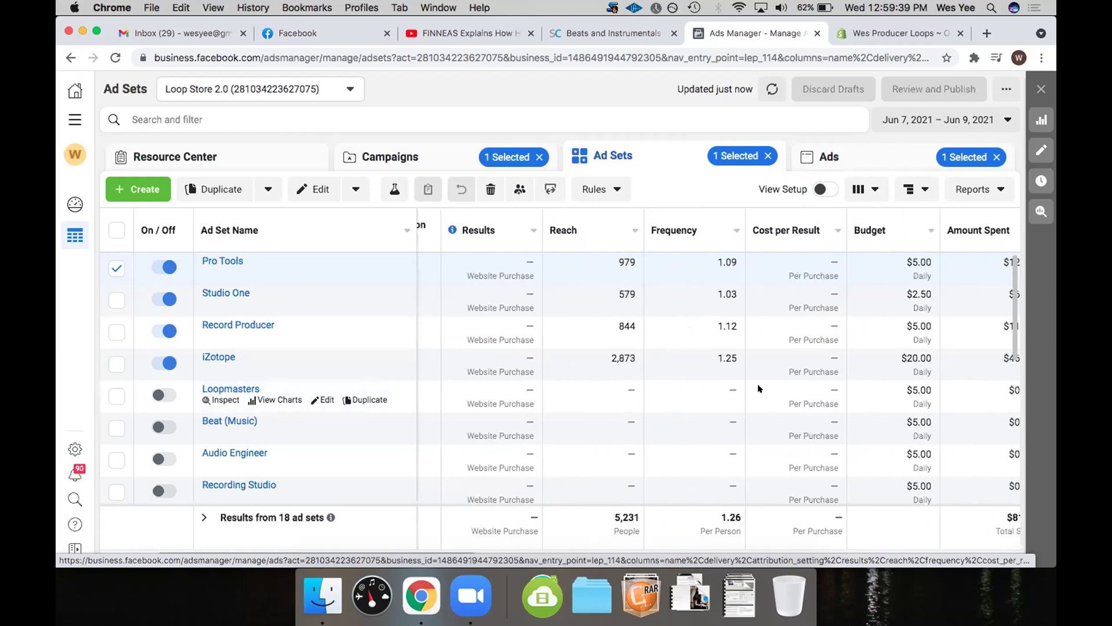
scroll(760, 388, right, 2)
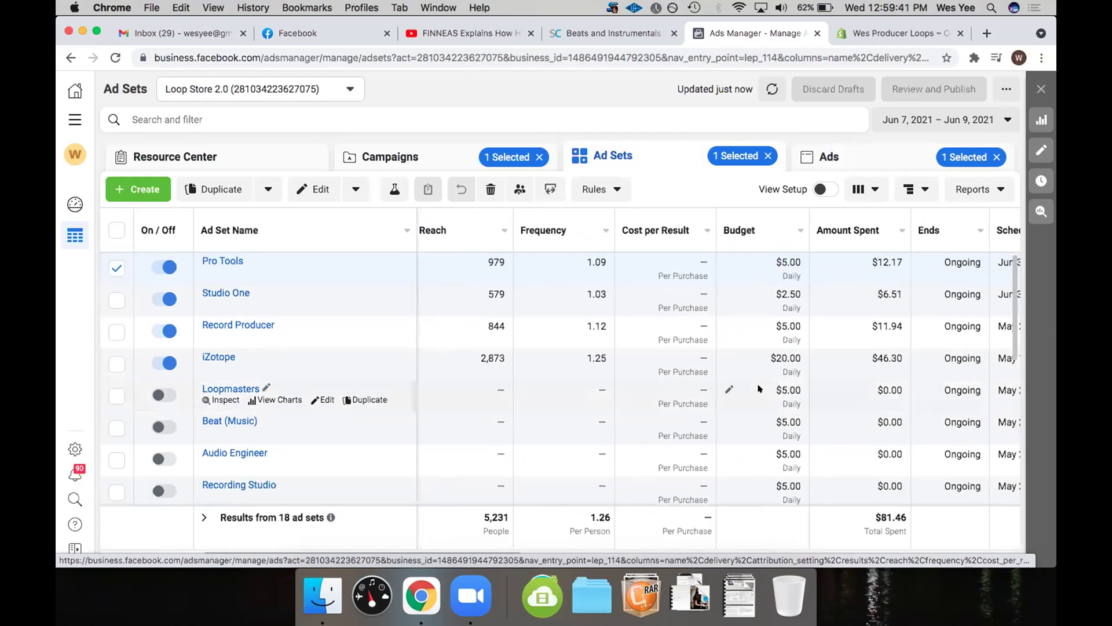
- Set the reporting date range to Maximum and review each ad set's cost per result and amount spent
click(933, 118)
click(961, 173)
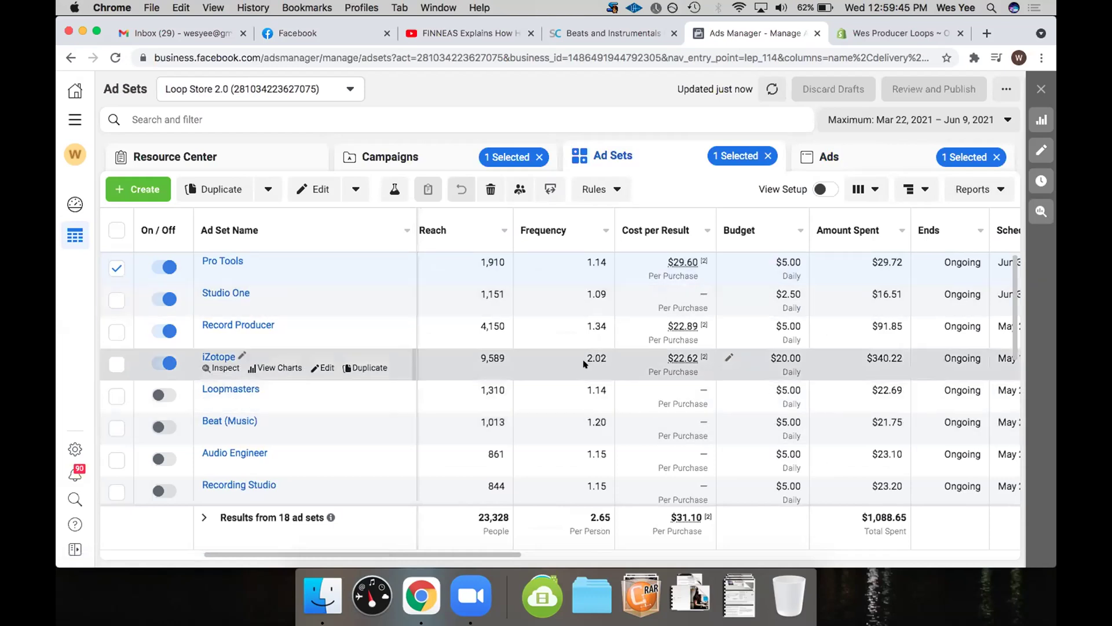
scroll(713, 351, right, 2)
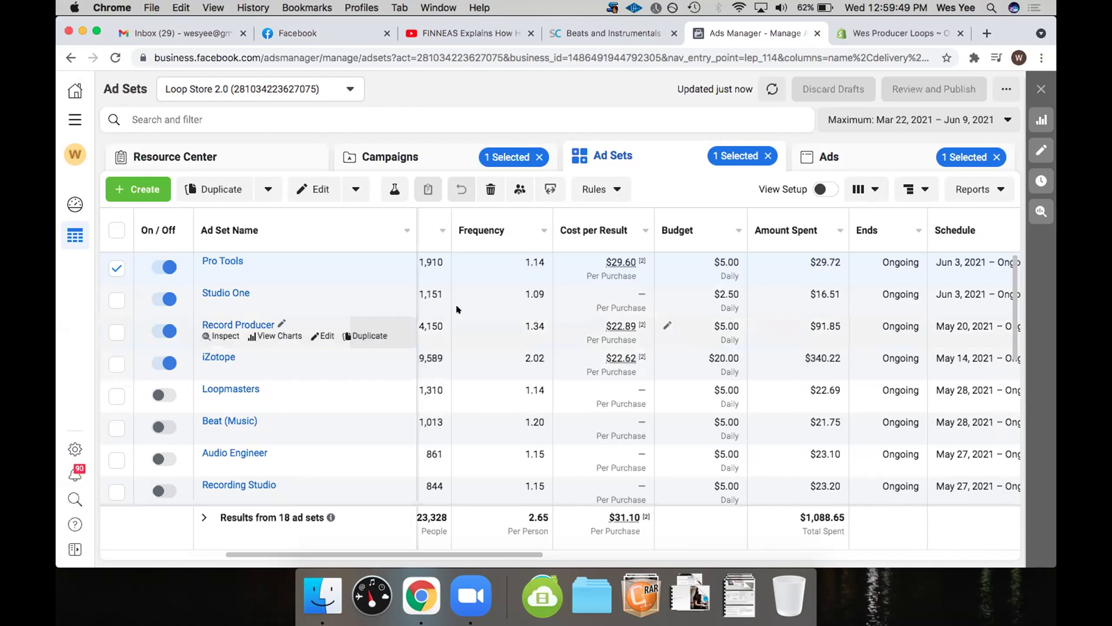
- Create a new campaign at the campaign level with the Conversions objective and look over its settings
click(440, 155)
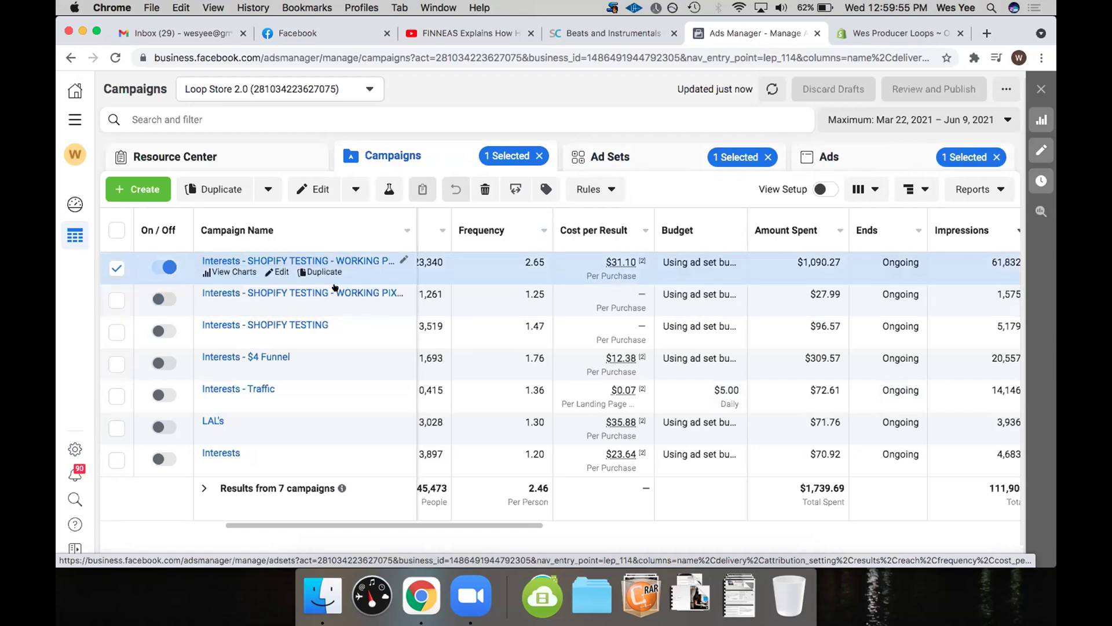
click(149, 185)
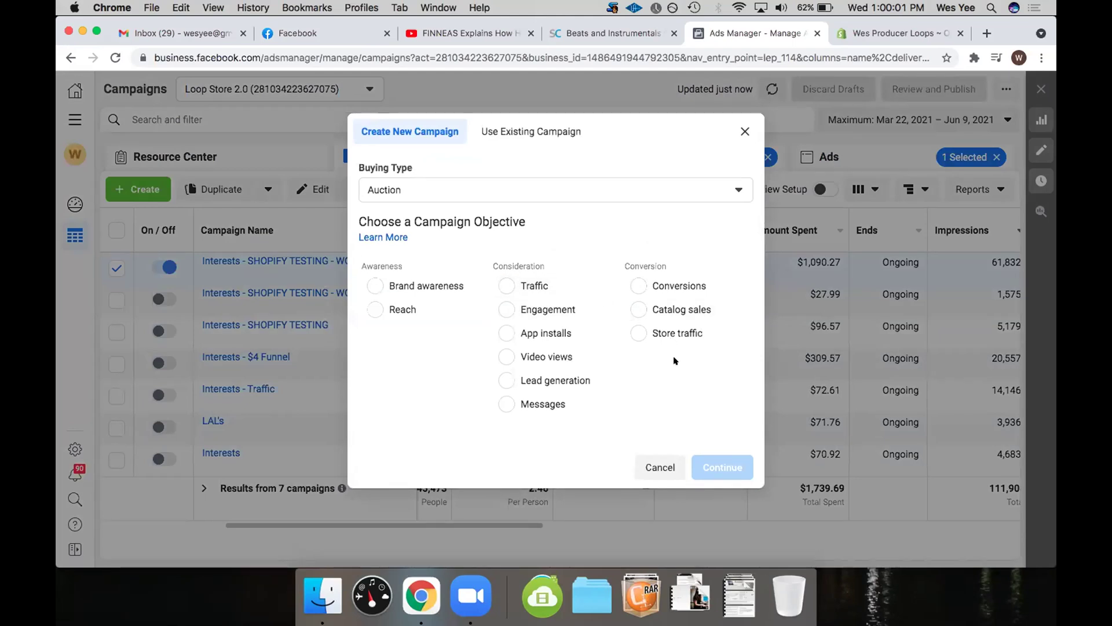
click(640, 284)
click(639, 295)
click(639, 271)
click(722, 524)
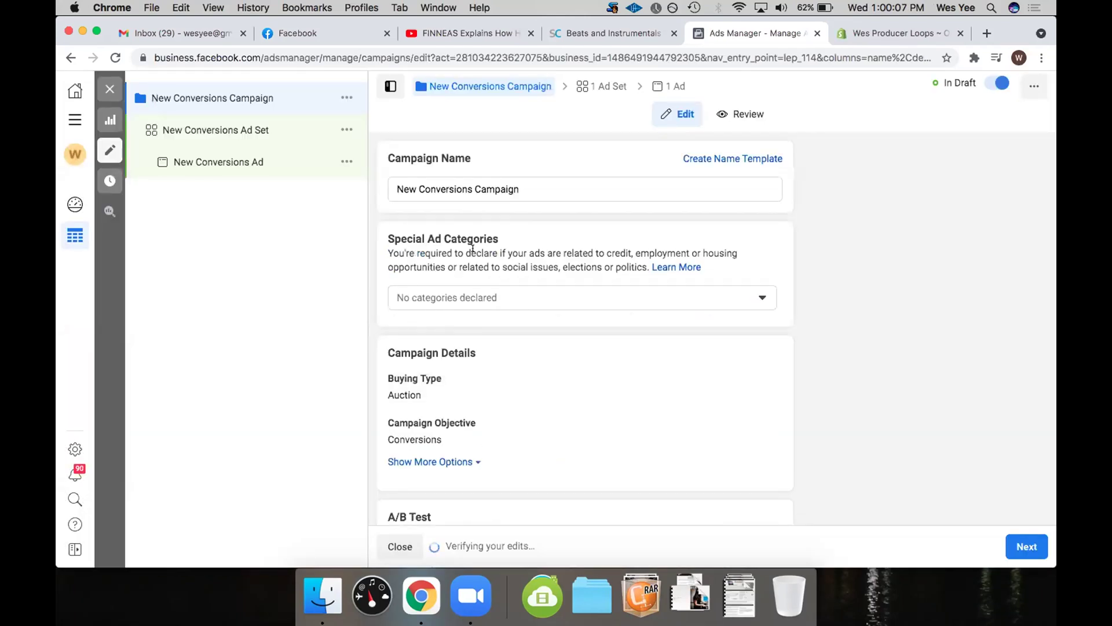
scroll(494, 325, down, 3)
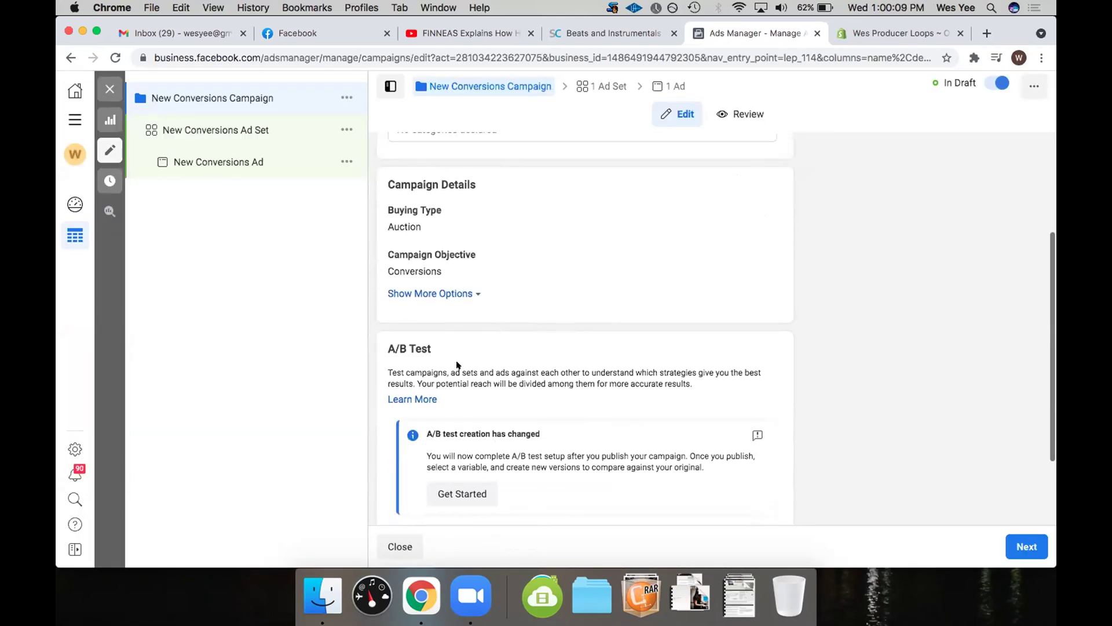
- Check the additional campaign options, and set Purchase as the conversion event in the New Conversions Ad Set
click(460, 293)
scroll(461, 374, down, 3)
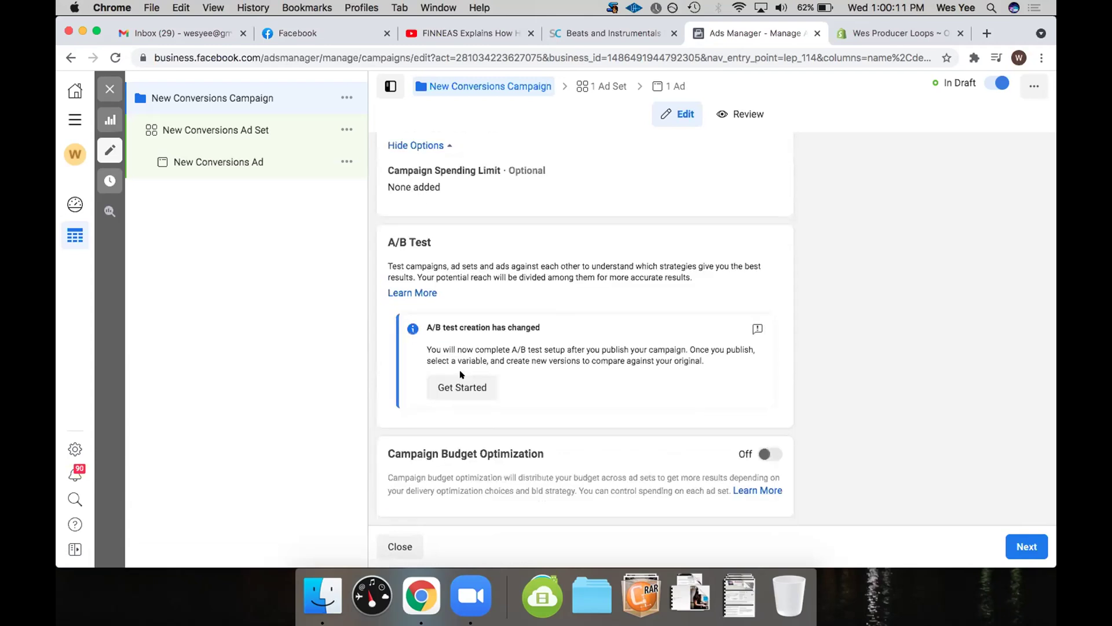
click(264, 132)
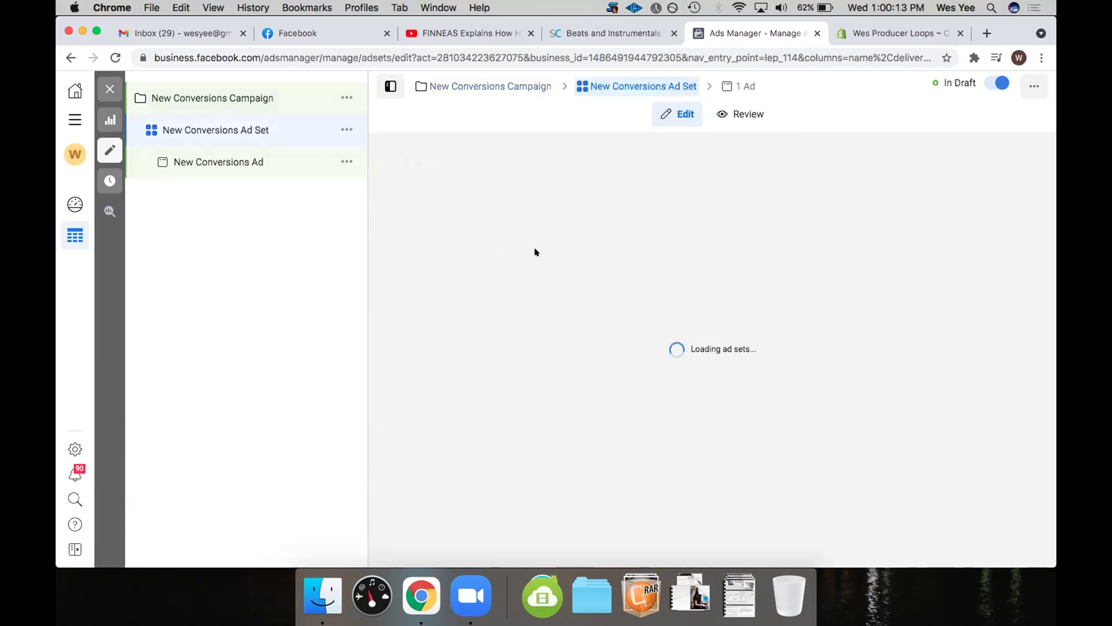
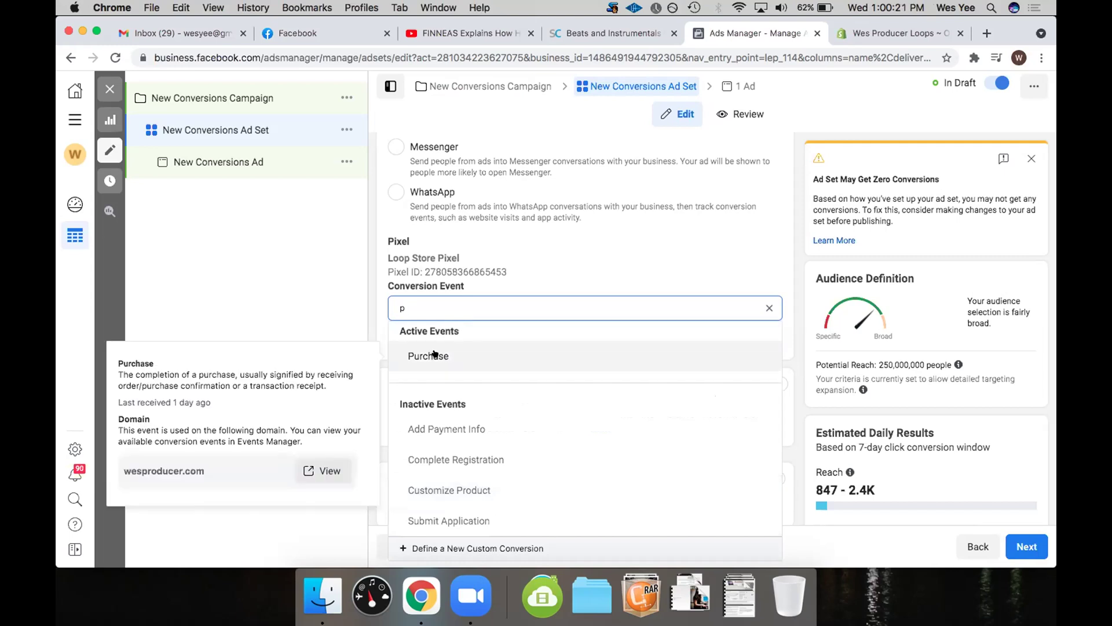
scroll(669, 409, down, 5)
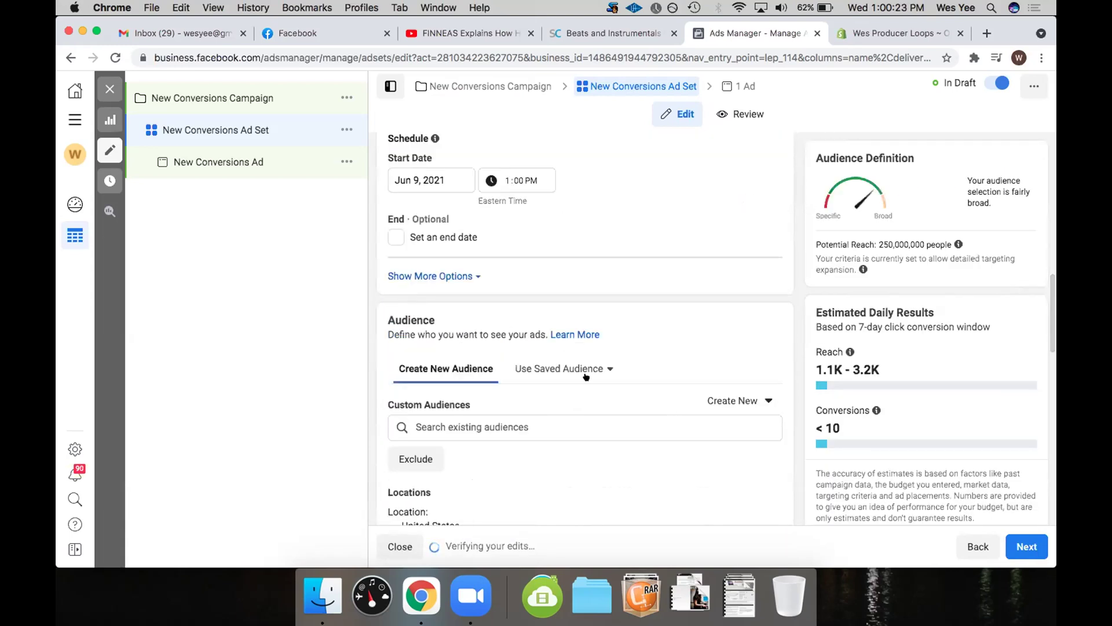
- Set the ad set's daily budget to $2 USD
scroll(637, 348, up, 5)
click(625, 244)
double_click(625, 243)
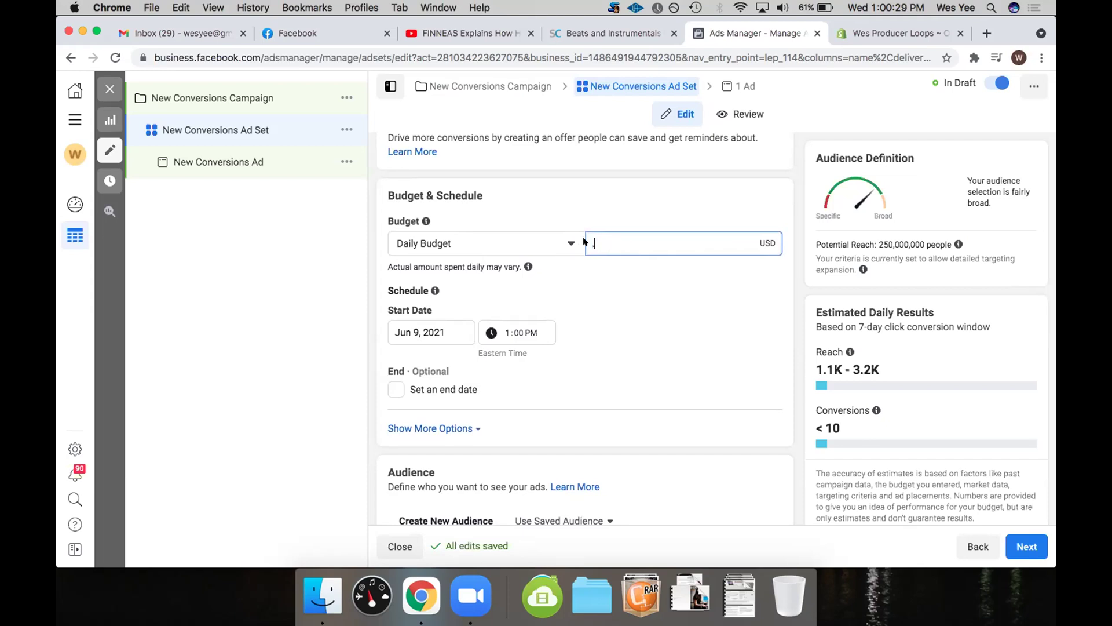
text(2)
key(BackSpace)
text(3)
click(602, 388)
- Dismiss the schedule recommendation and turn off detailed targeting expansion for the ad set's audience
scroll(602, 388, down, 4)
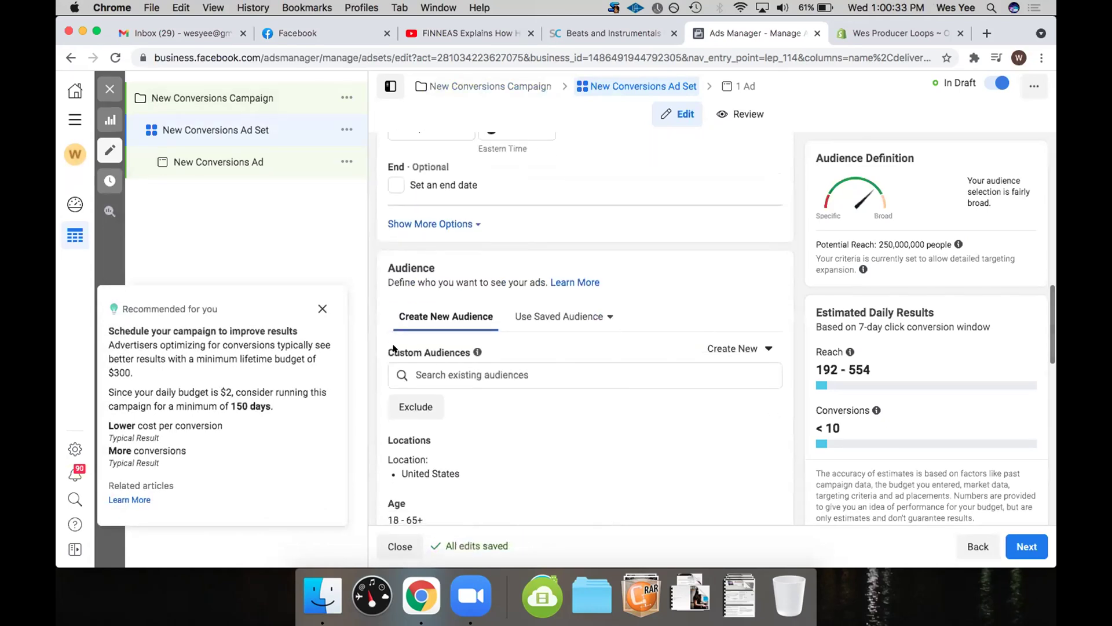
click(323, 311)
scroll(537, 385, down, 5)
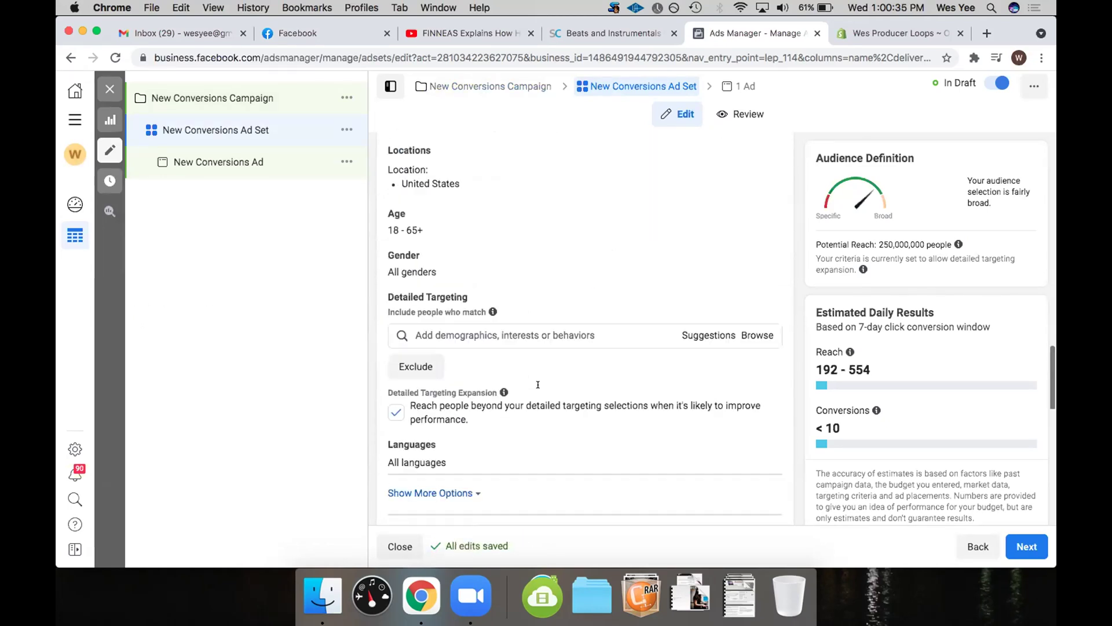
click(396, 379)
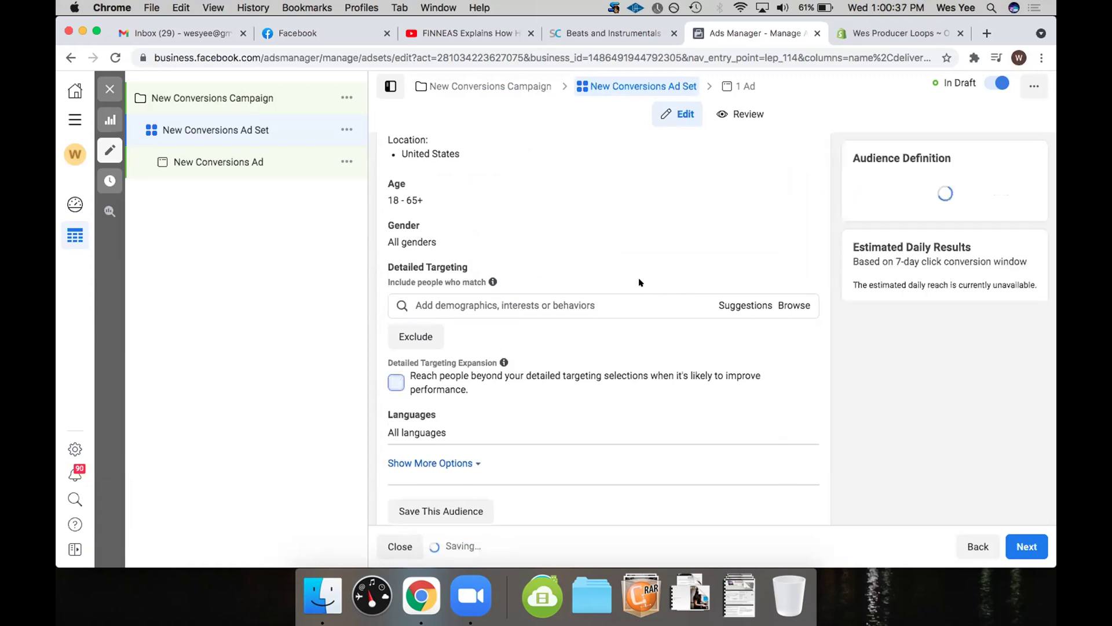
click(713, 263)
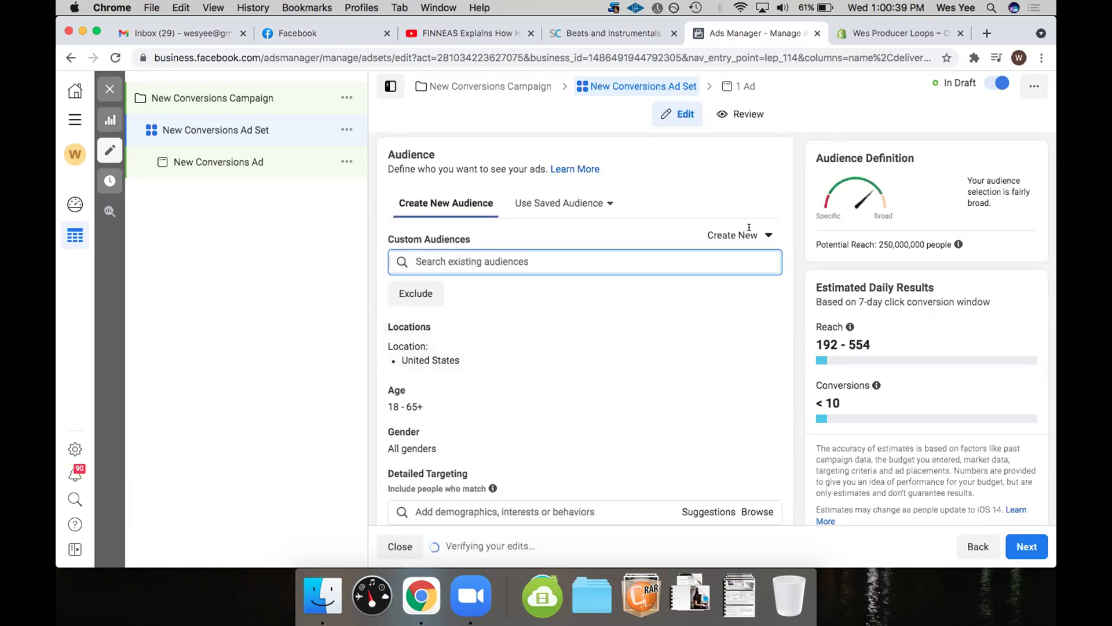
click(747, 233)
click(729, 281)
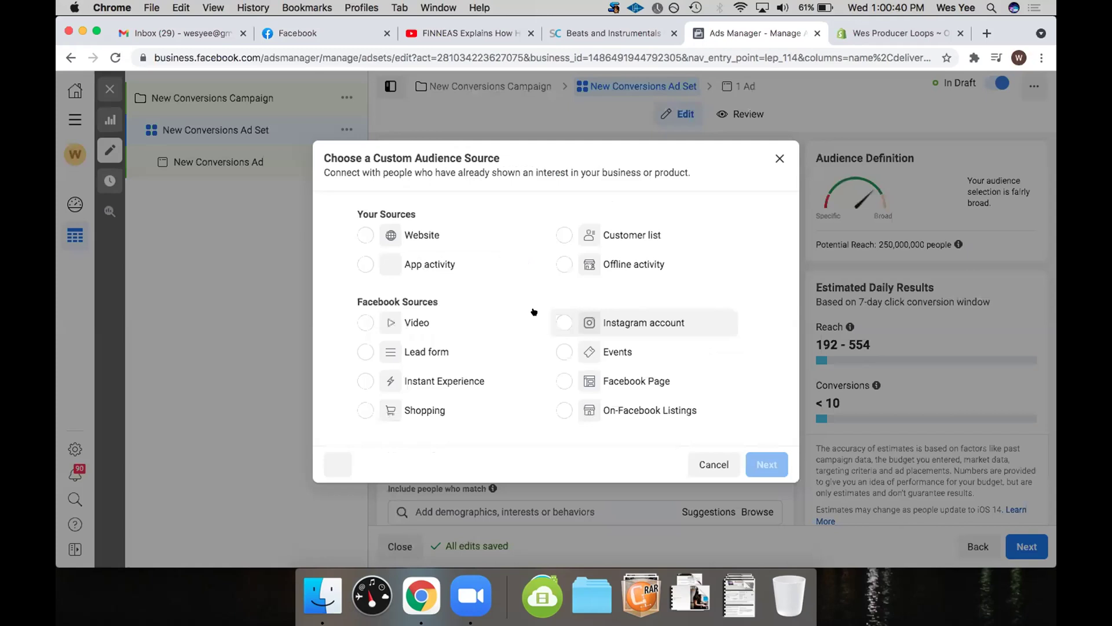
click(442, 234)
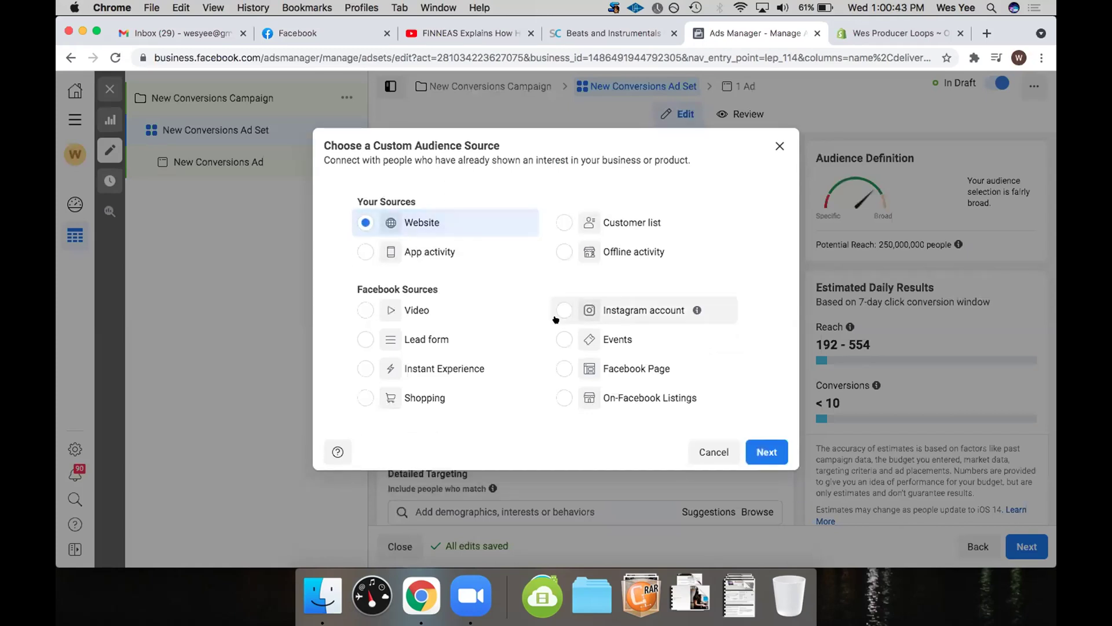
click(714, 452)
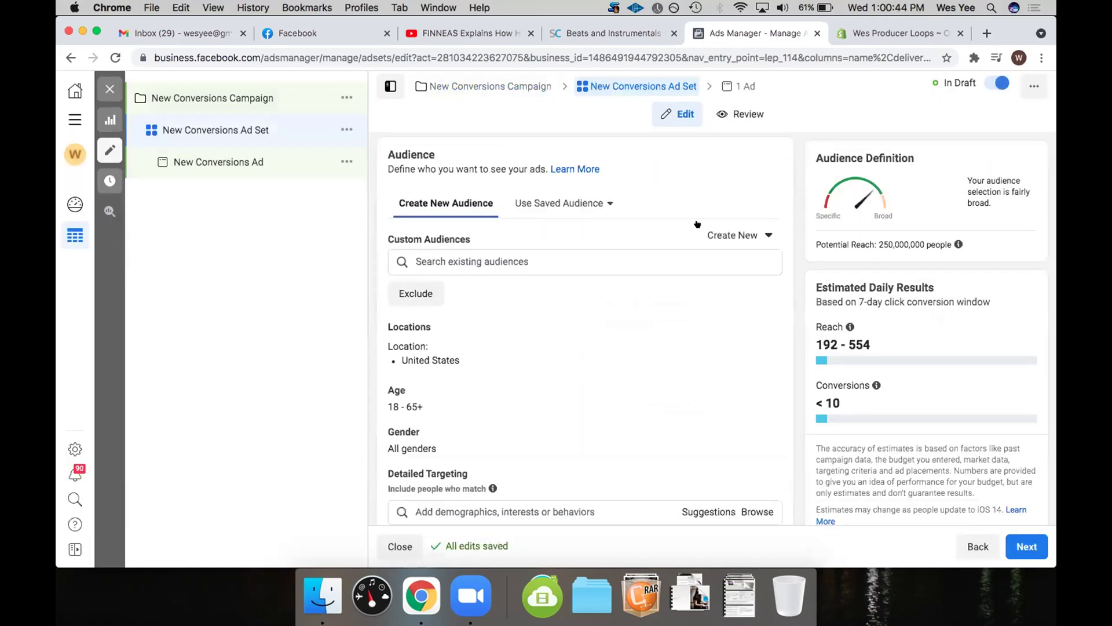
- Search the existing audiences for "page" and include the Pageview - 180d website audience in the ad set
triple_click(595, 263)
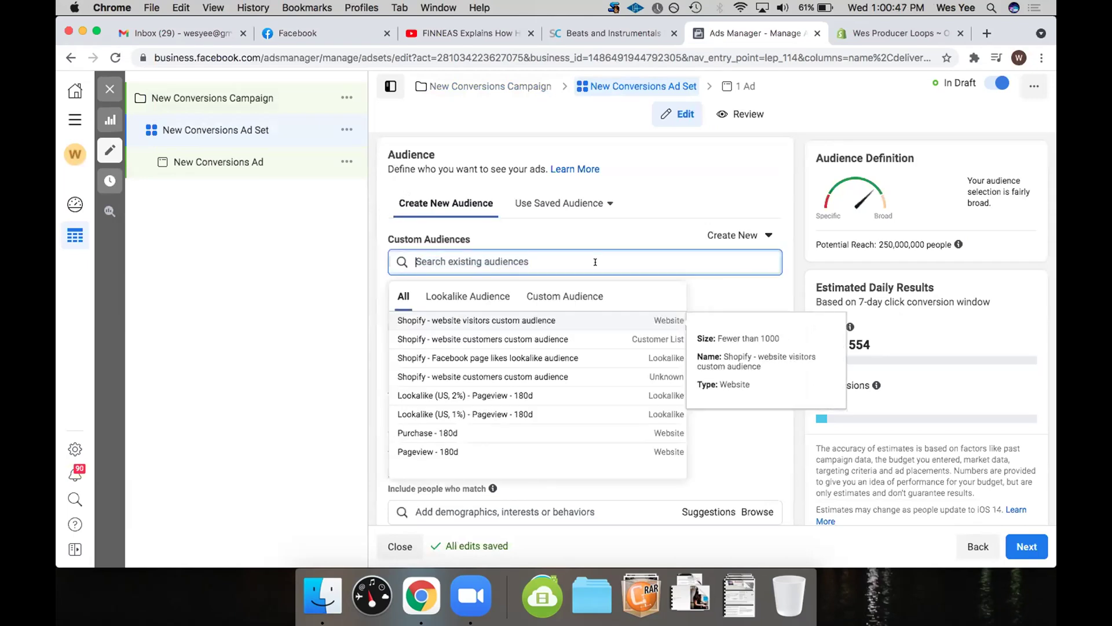
text(page)
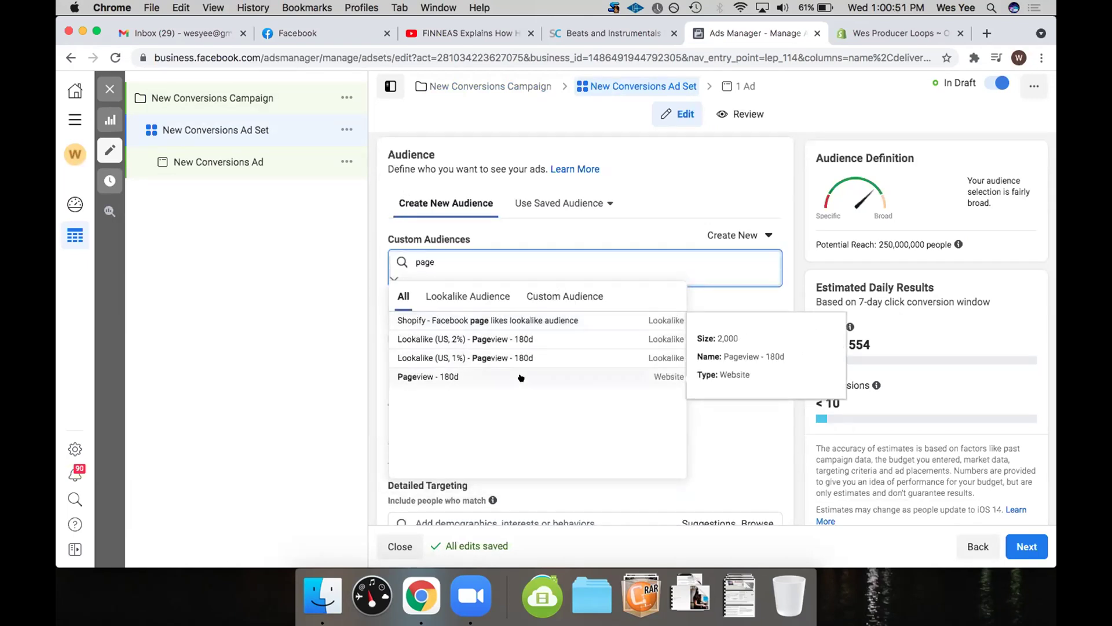
click(565, 375)
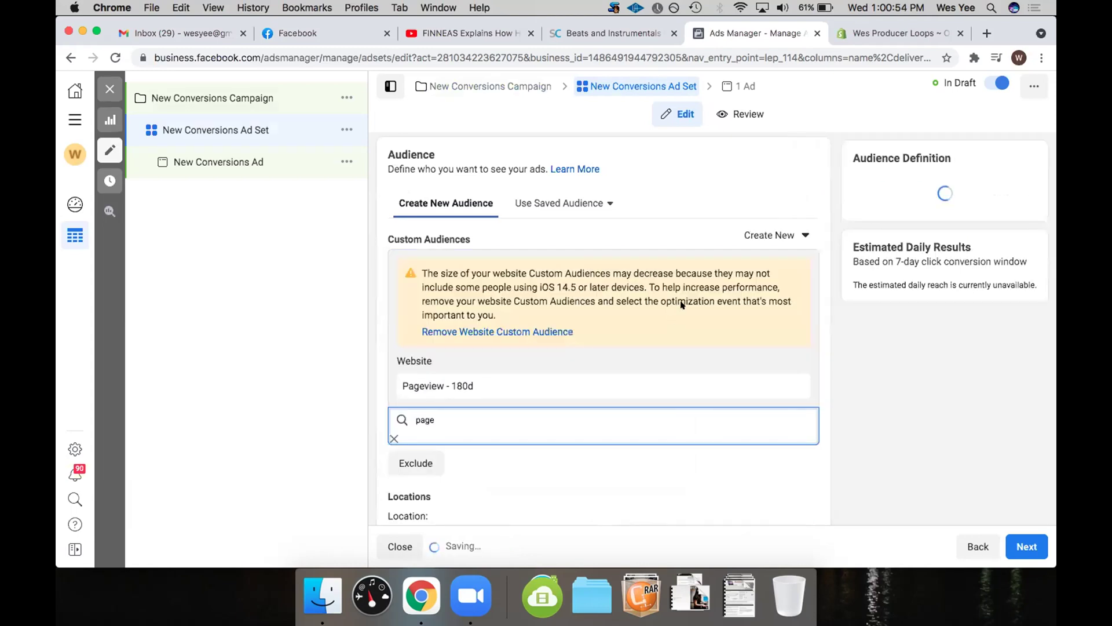
- Add the Shopify - website visitors custom audience to the included custom audiences
click(768, 234)
click(530, 418)
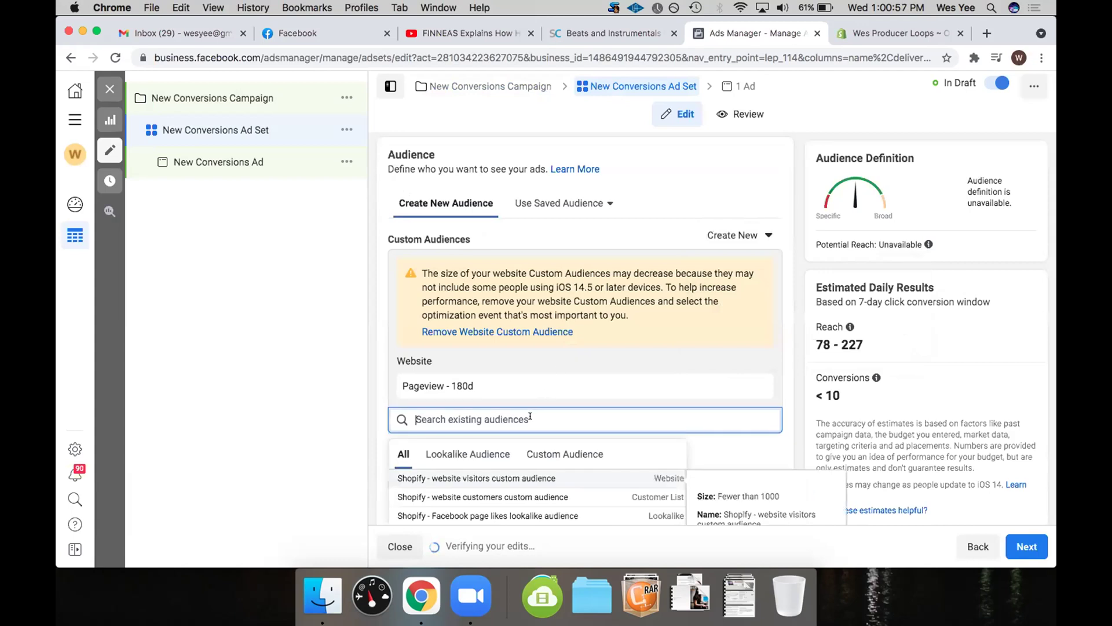
click(556, 453)
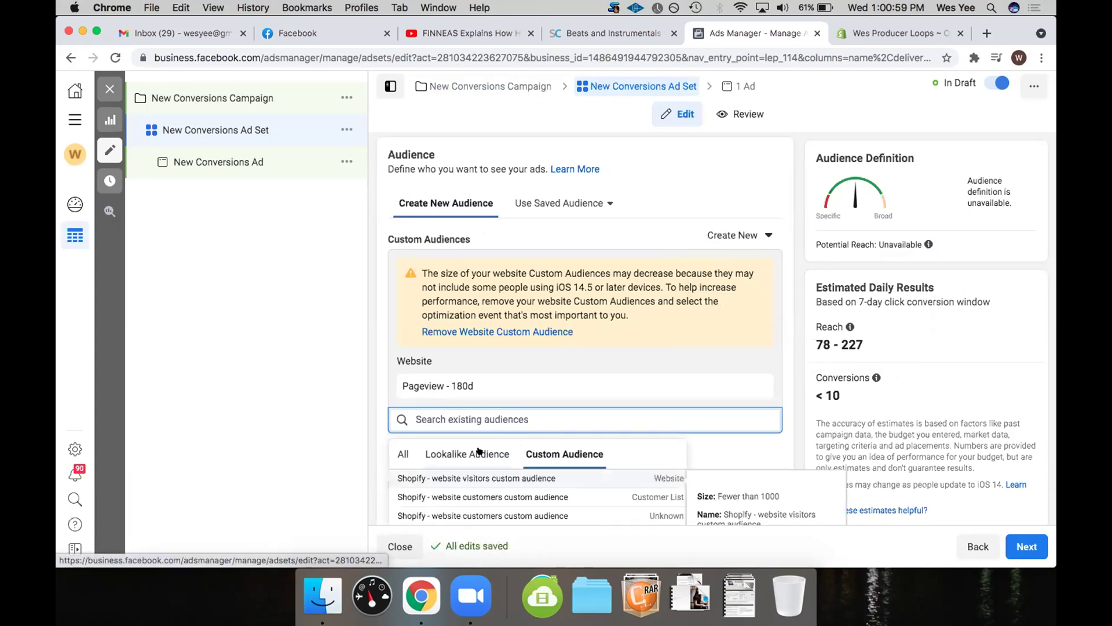
scroll(481, 451, down, 3)
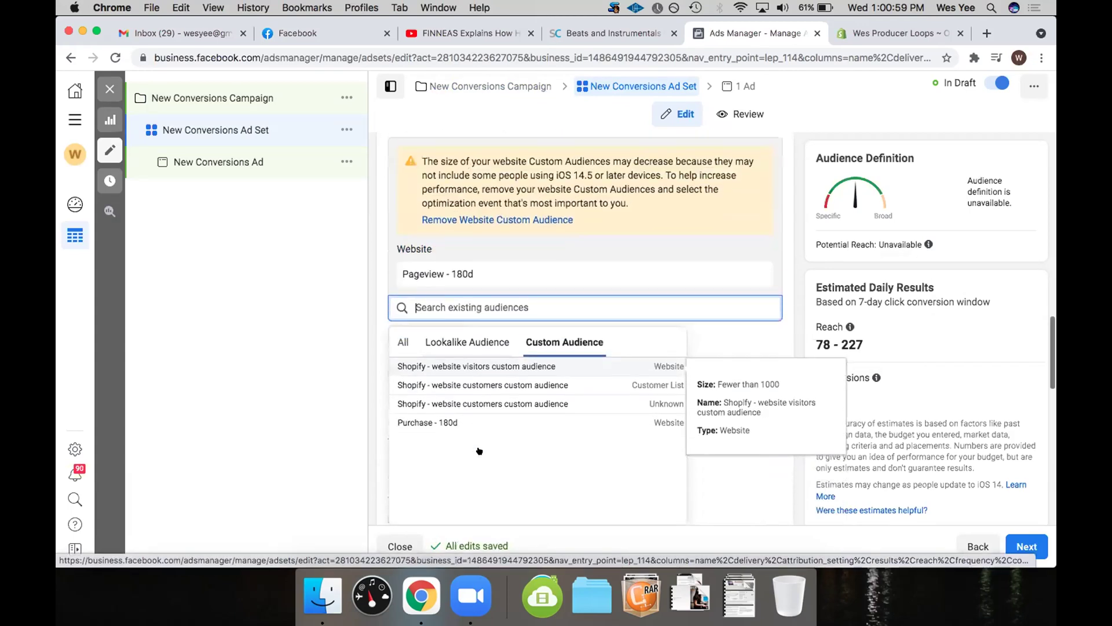
click(474, 366)
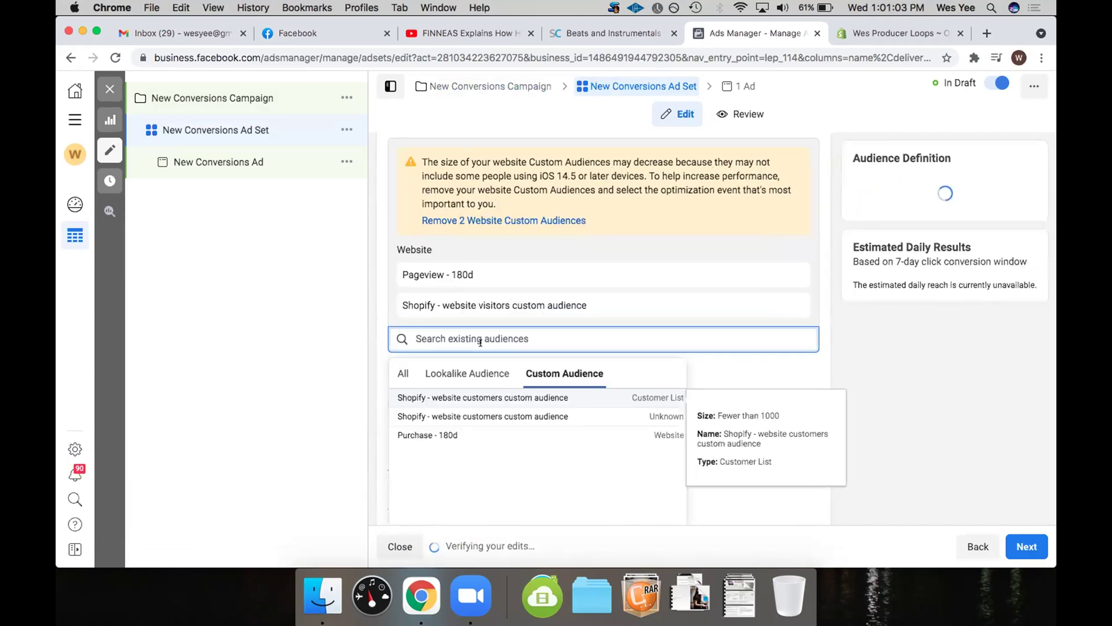
- Look through the lookalike and custom audiences, and exclude the Purchase - 180d website audience from the ad set
click(473, 375)
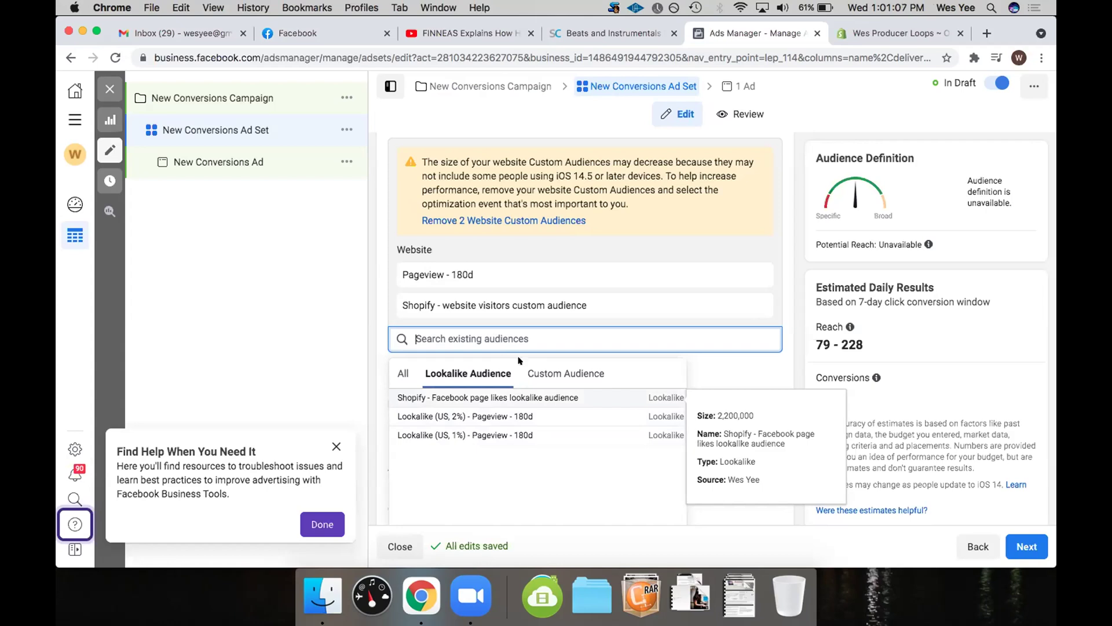
click(565, 373)
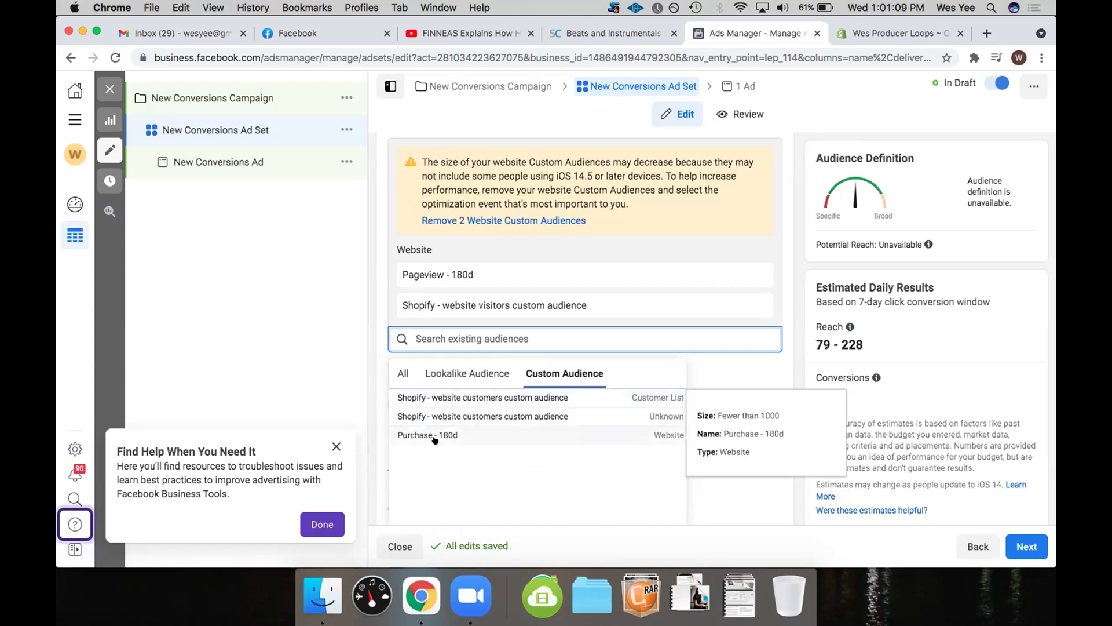
scroll(516, 364, up, 1)
click(581, 410)
text(pur)
click(565, 442)
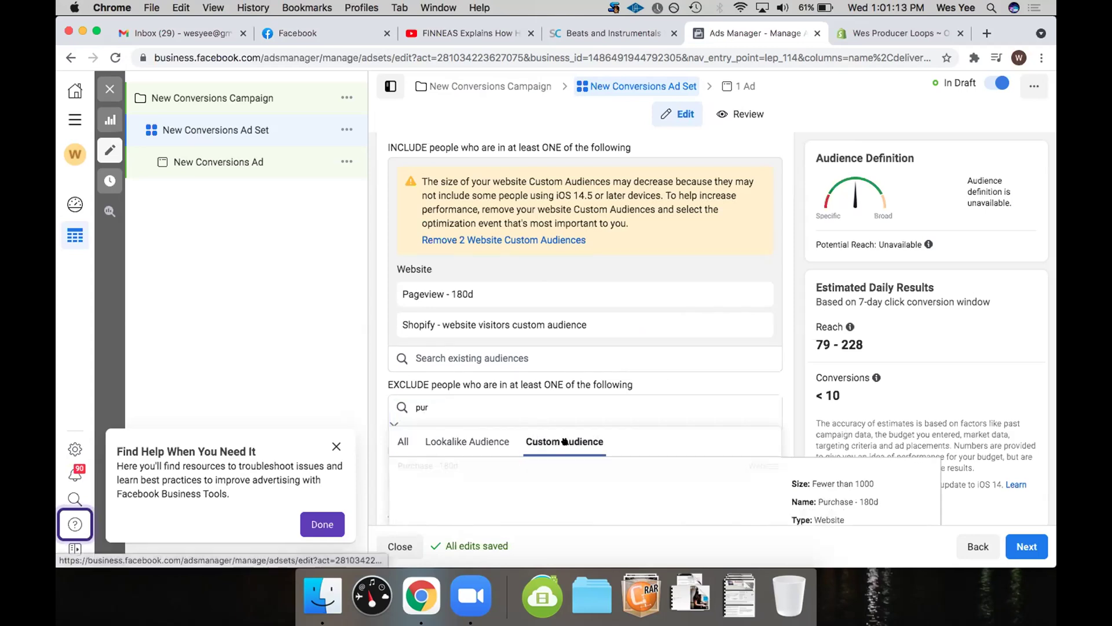
click(440, 465)
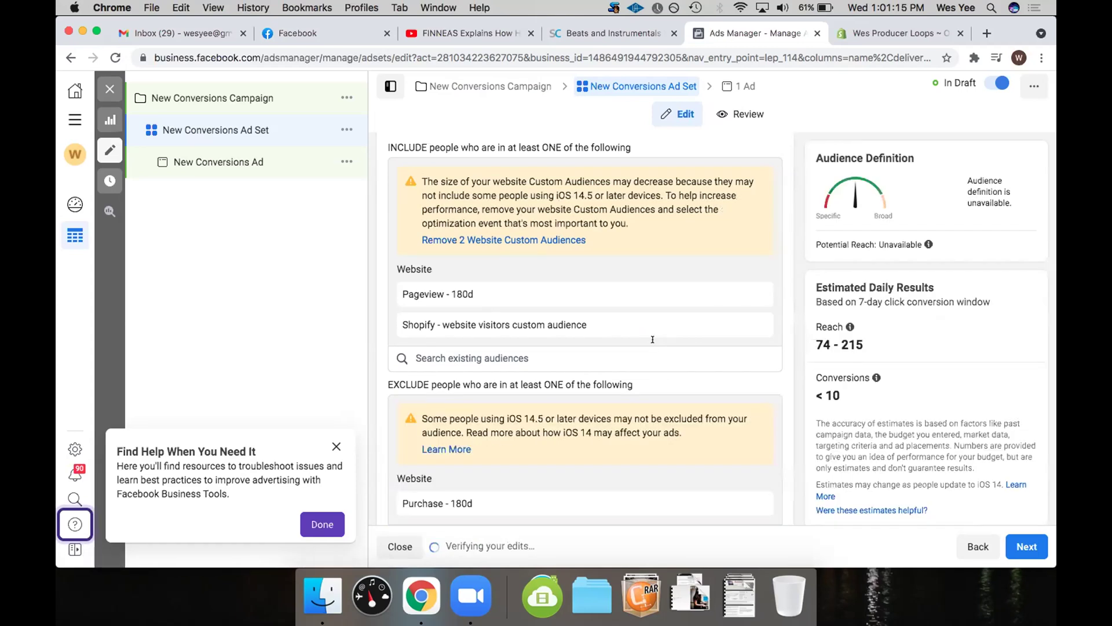
- Start a new custom audience from the Video source, with engagement set to people who have watched at 25% of your video
click(637, 358)
scroll(749, 161, up, 2)
click(740, 194)
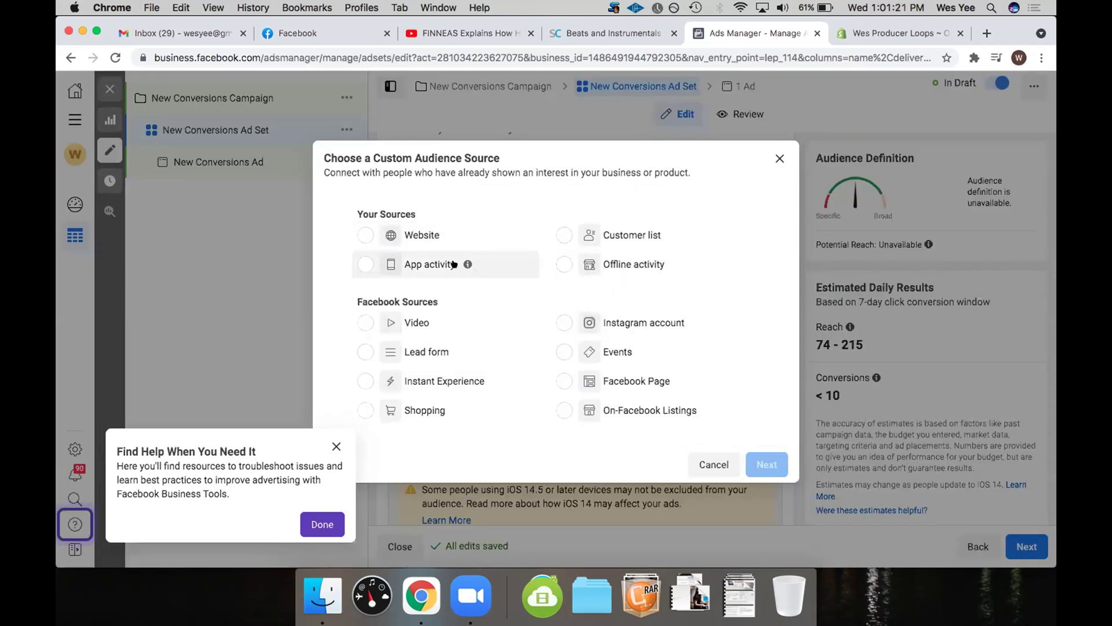
click(433, 322)
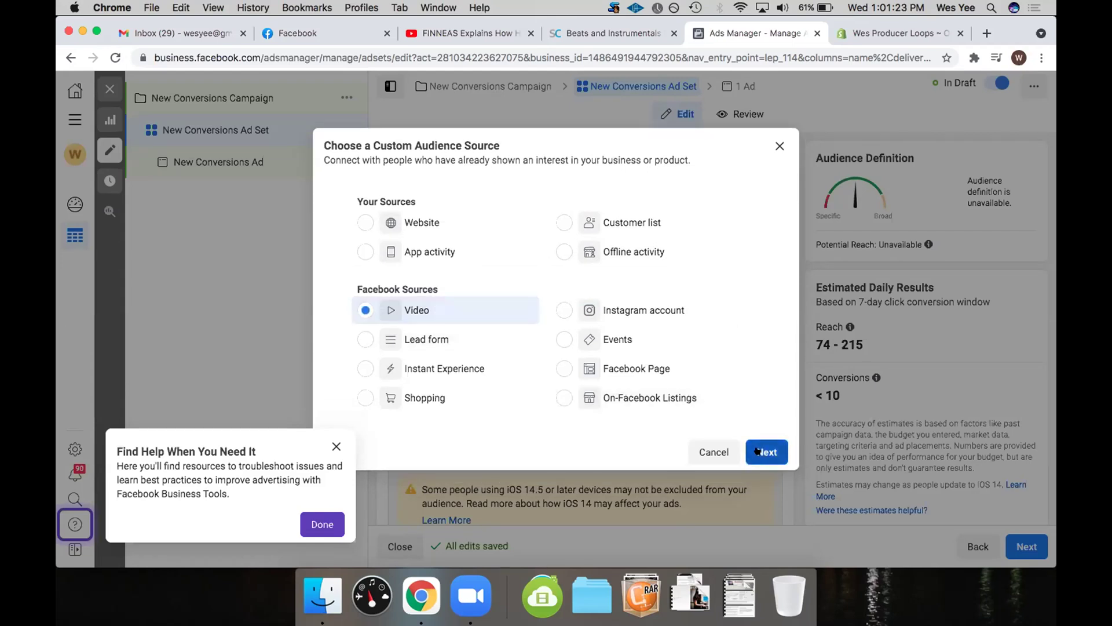
click(767, 464)
click(370, 223)
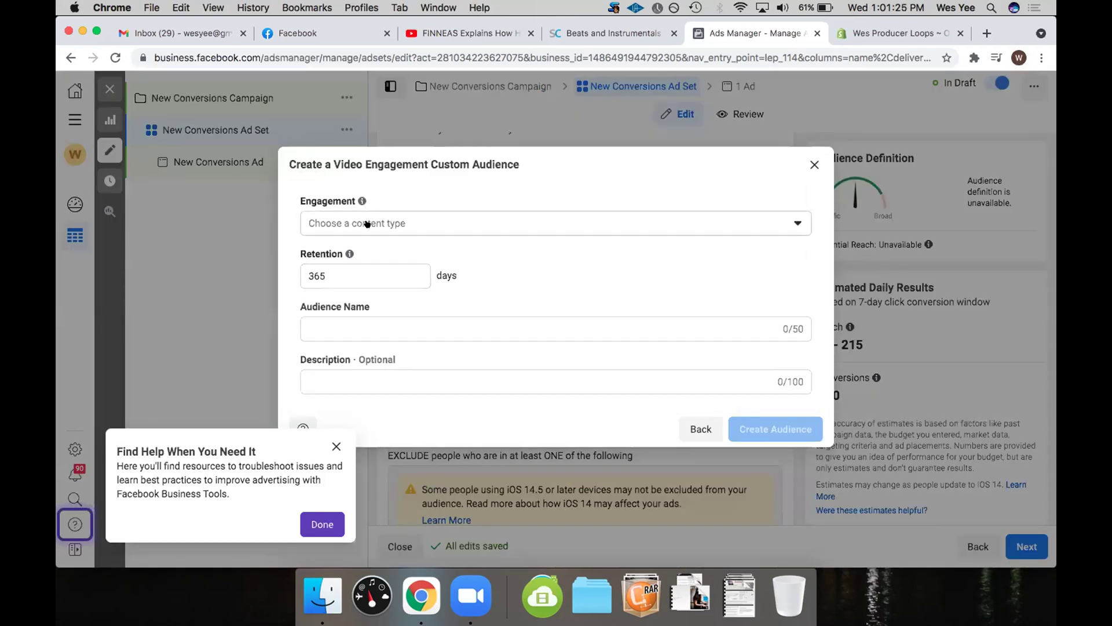
click(422, 327)
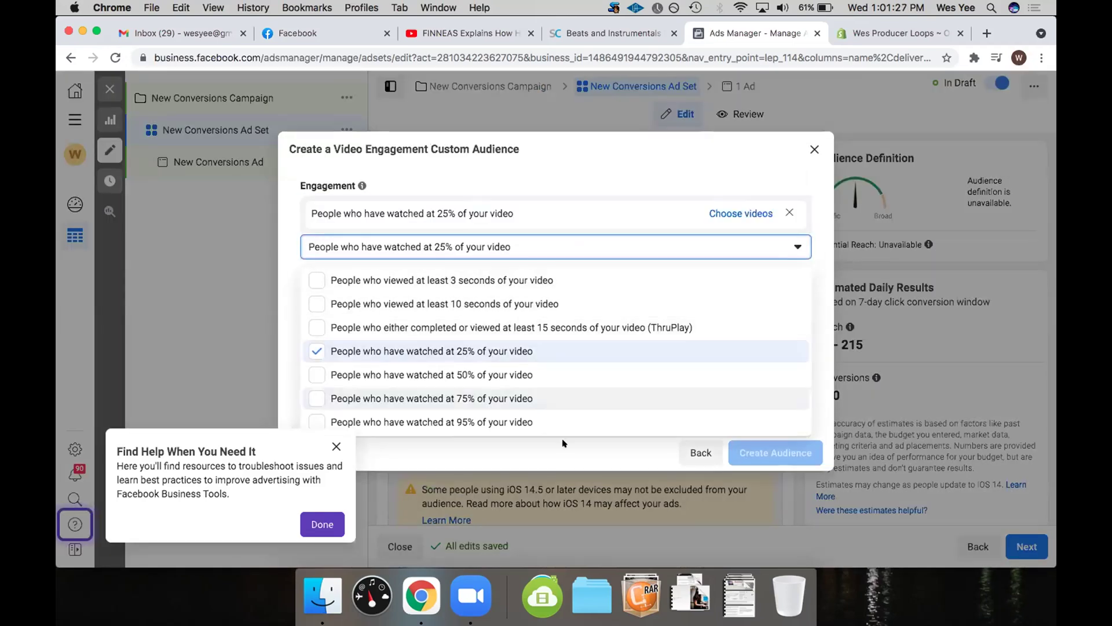
click(718, 253)
- Open the video selection for the audience, choose the producer's own Facebook page as its source, and dismiss the help tip
click(741, 213)
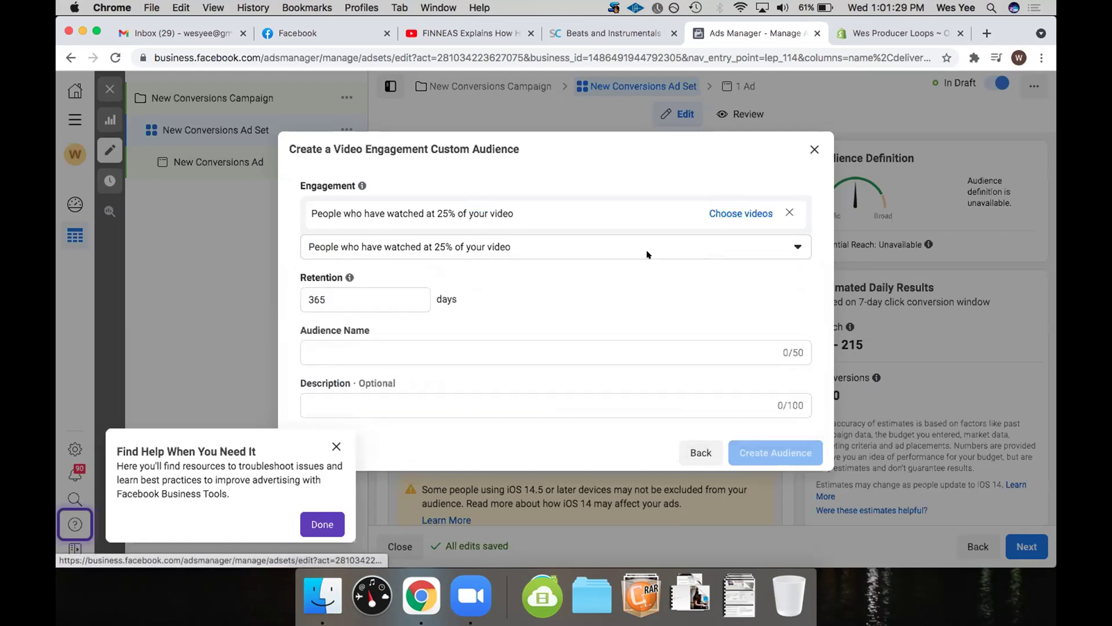
click(552, 172)
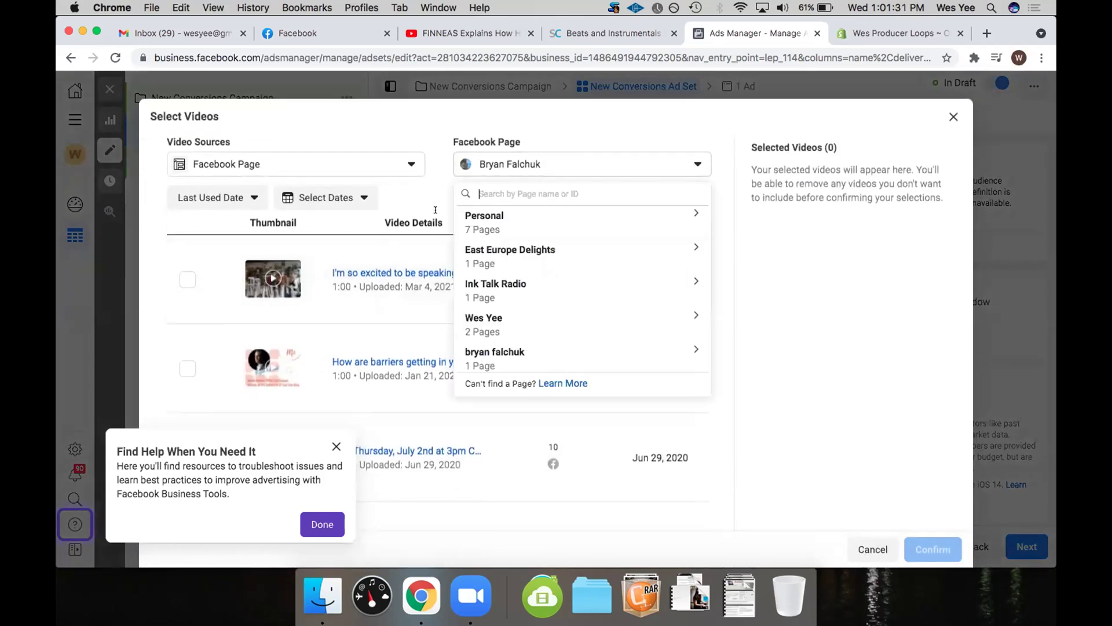
click(496, 317)
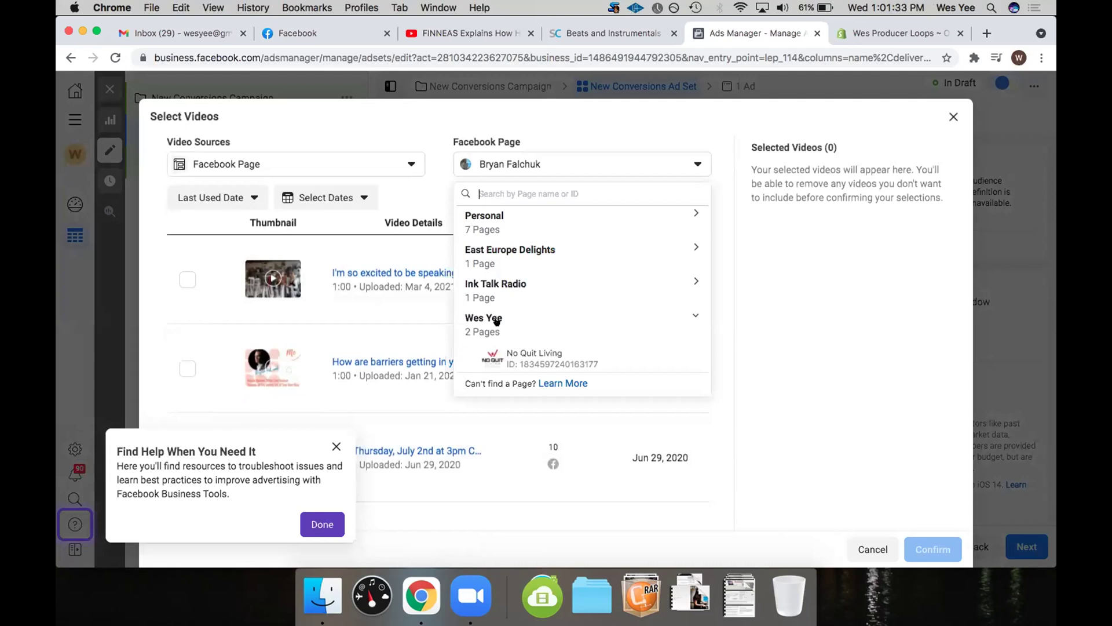
scroll(499, 353, down, 2)
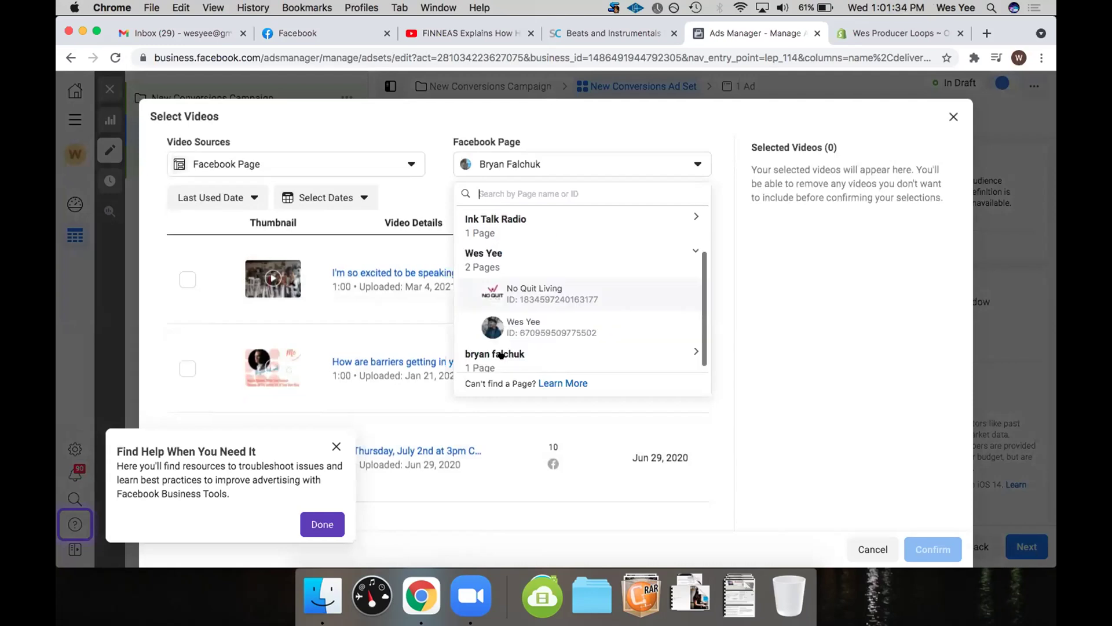
click(497, 320)
click(335, 446)
key(Escape)
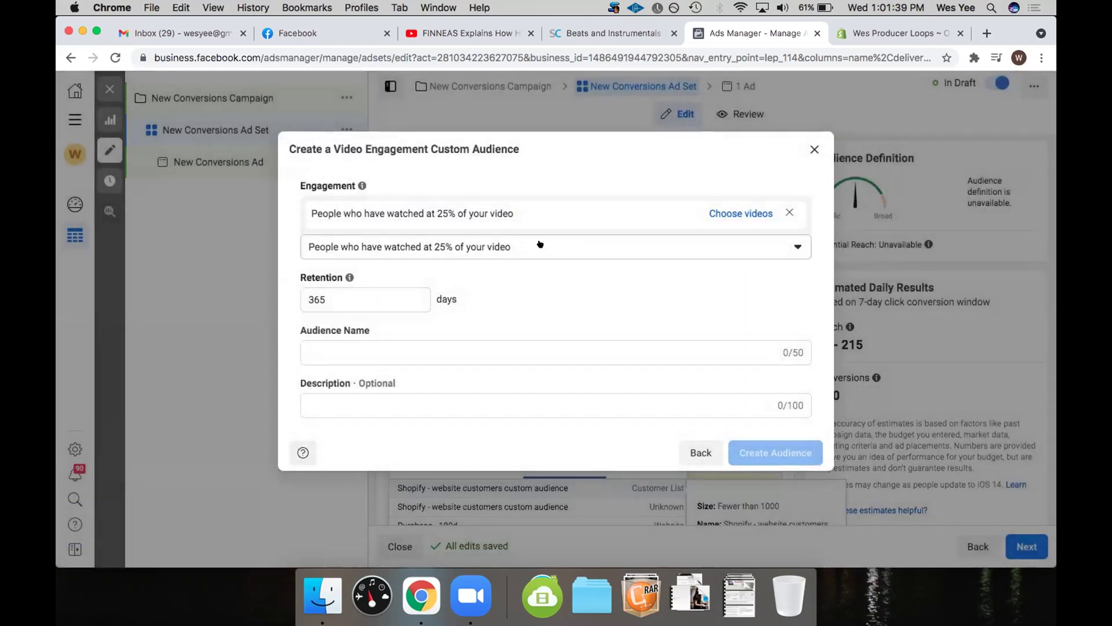
- Select both melody loops ad (white) videos, melody loops ad (black), Redbone ad - 77, redbone talking ad and redbone talking ad - 40 beats for the audience
click(717, 213)
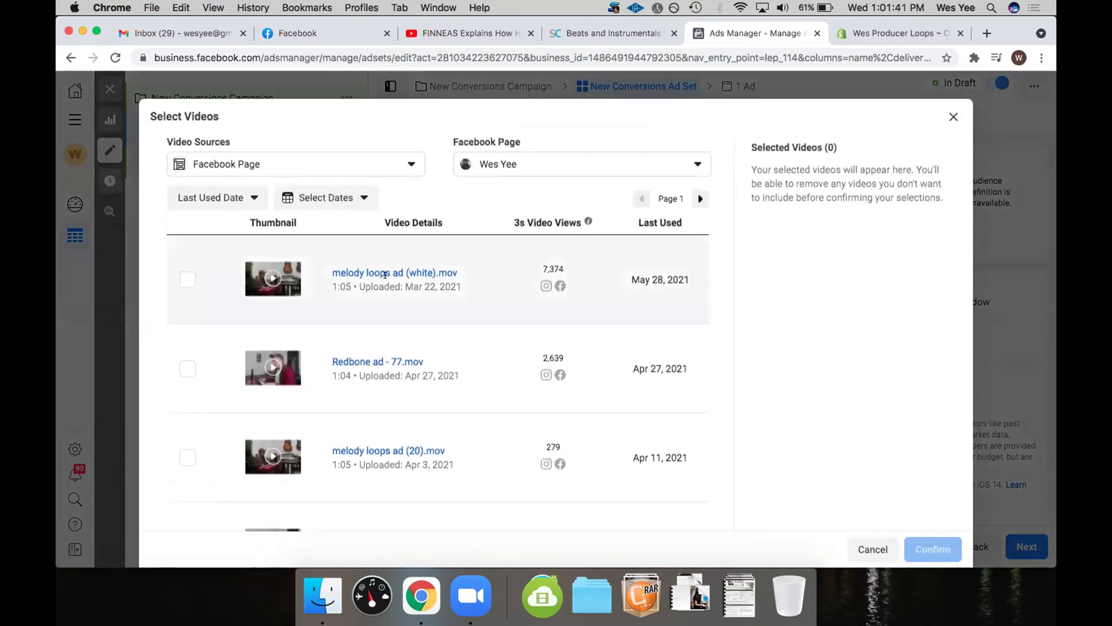
click(187, 280)
click(187, 369)
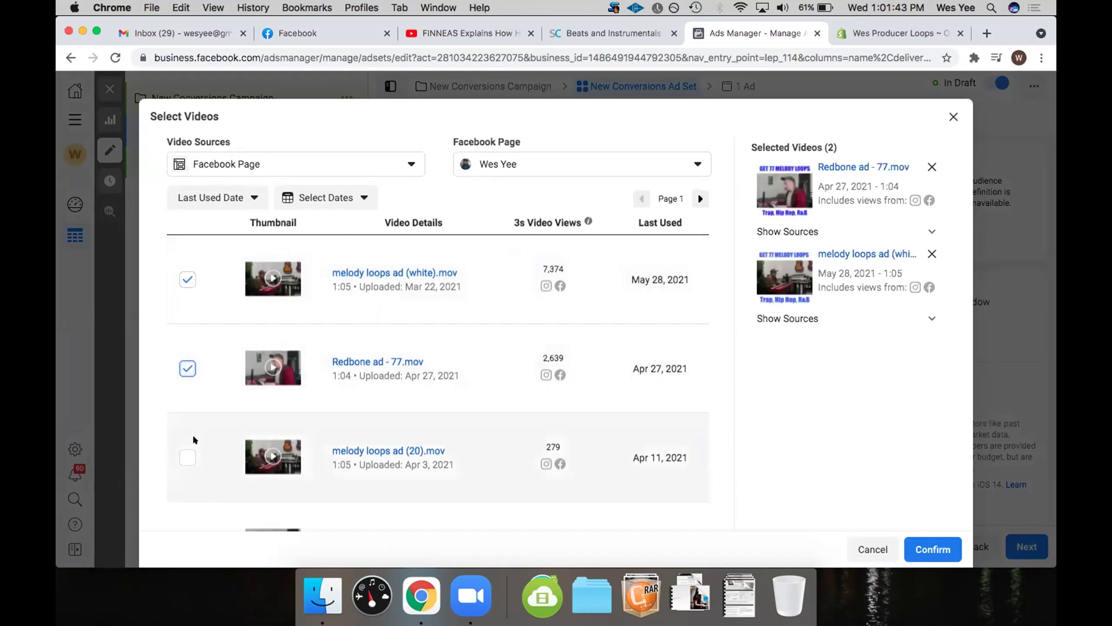
scroll(194, 440, down, 4)
click(187, 392)
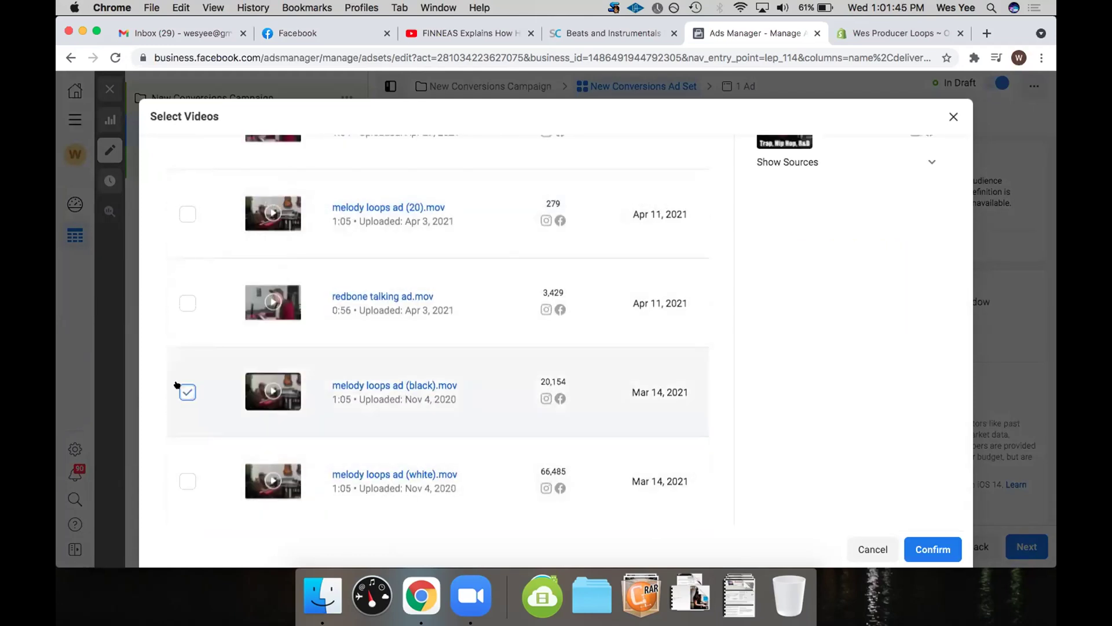
click(187, 303)
click(187, 481)
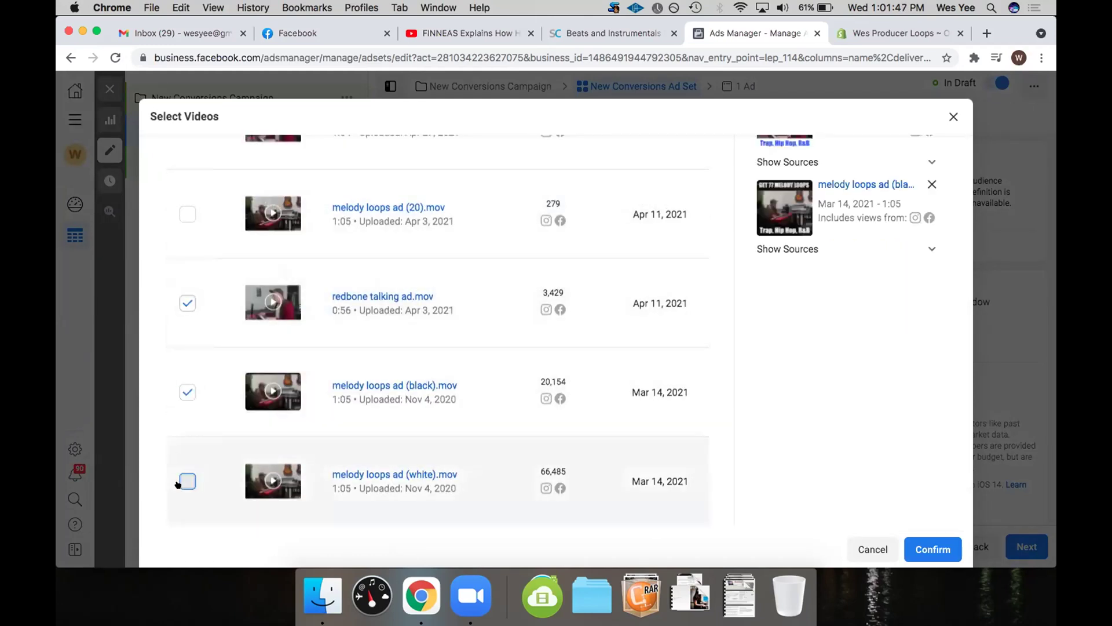
scroll(186, 481, up, 5)
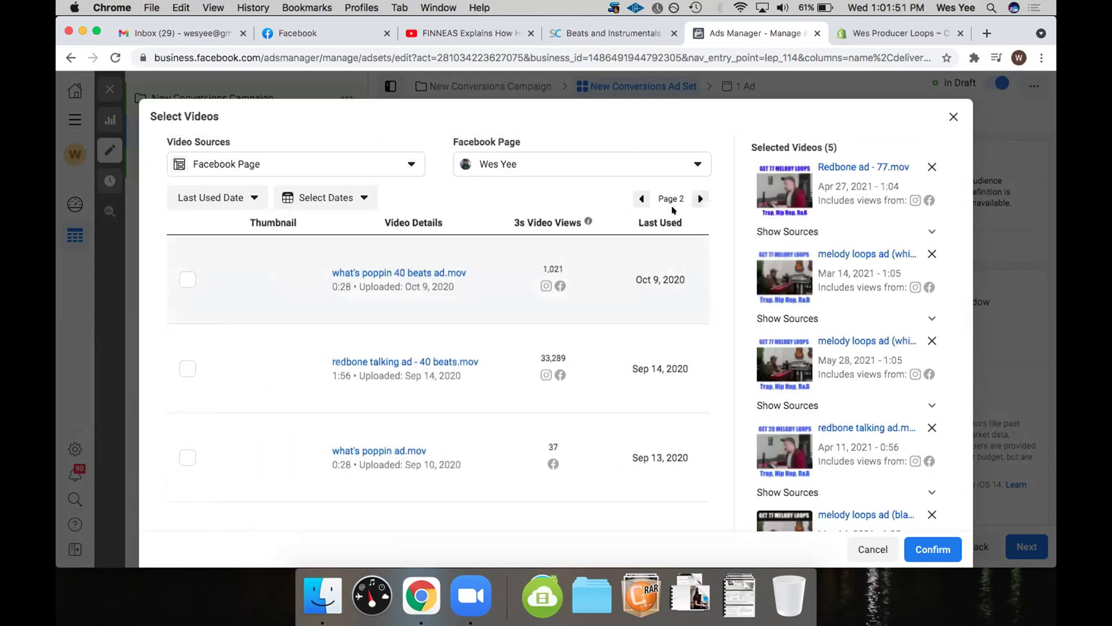
click(186, 368)
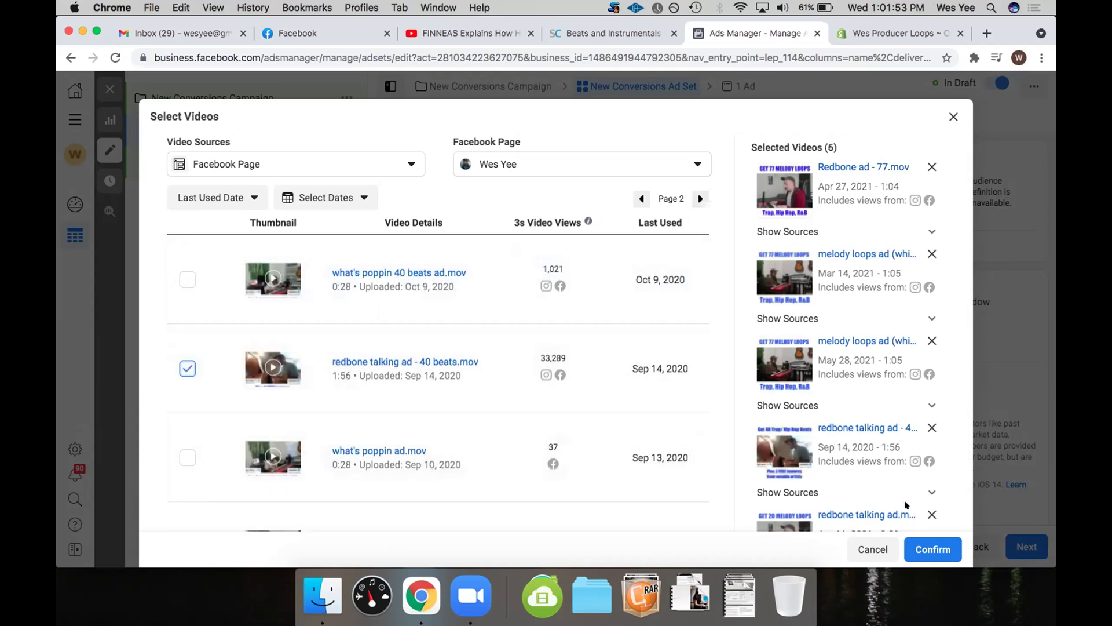
click(912, 543)
- Reopen the audience's video selection, remove redbone talking ad - 40 beats.mov, and confirm the remaining videos
click(348, 320)
click(735, 198)
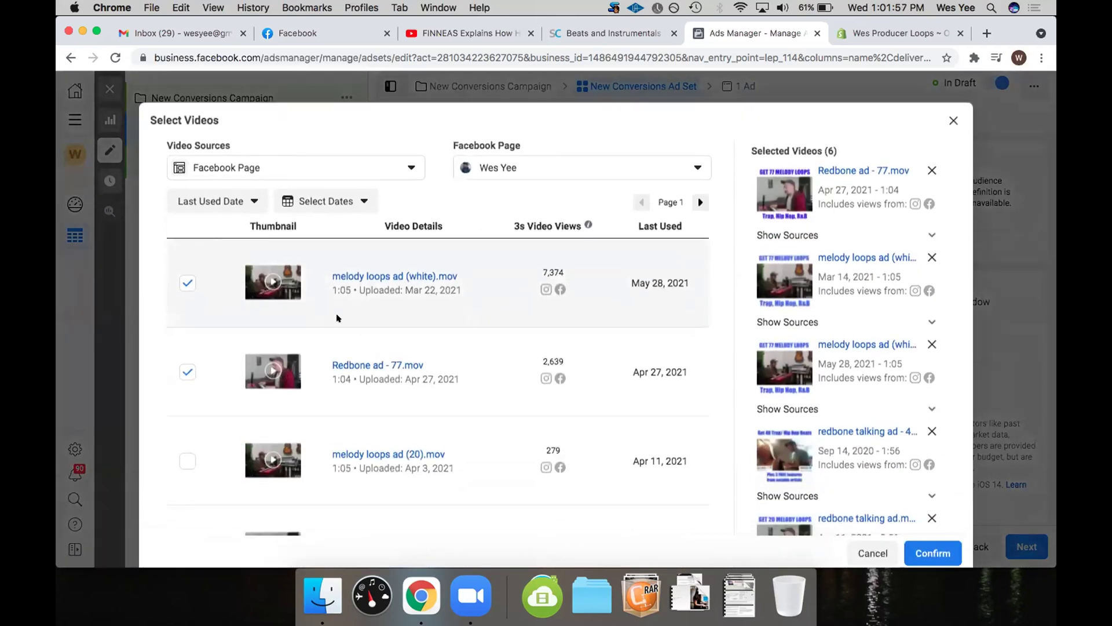
click(700, 199)
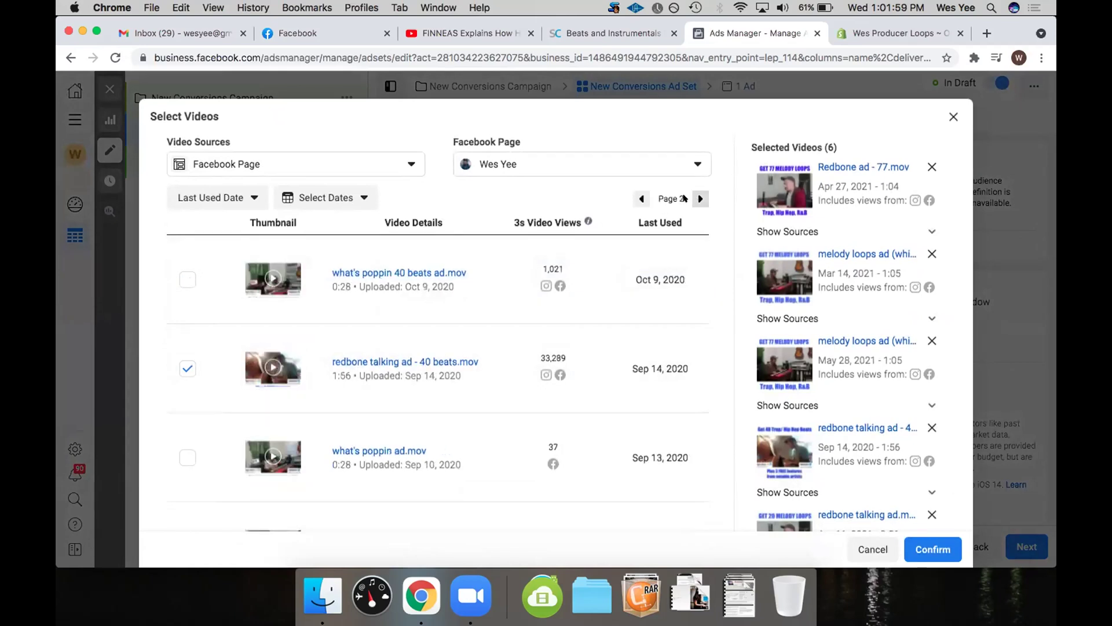
click(181, 368)
click(932, 548)
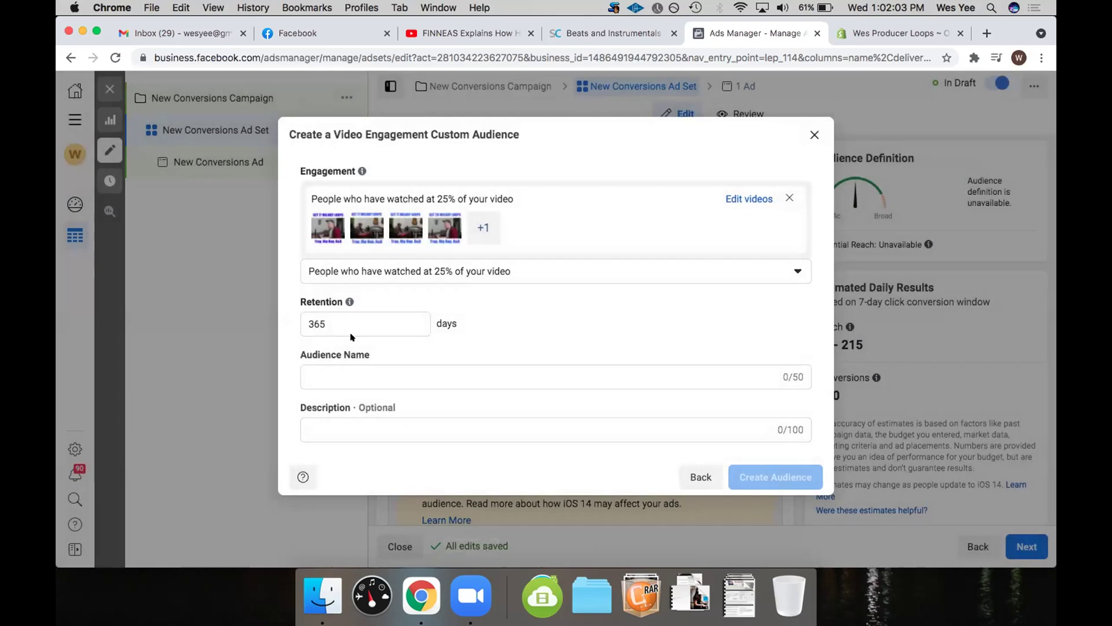
- Name the video engagement audience "25% Video Views (365d)", create it, and return to the ad set
click(472, 363)
text(25% V)
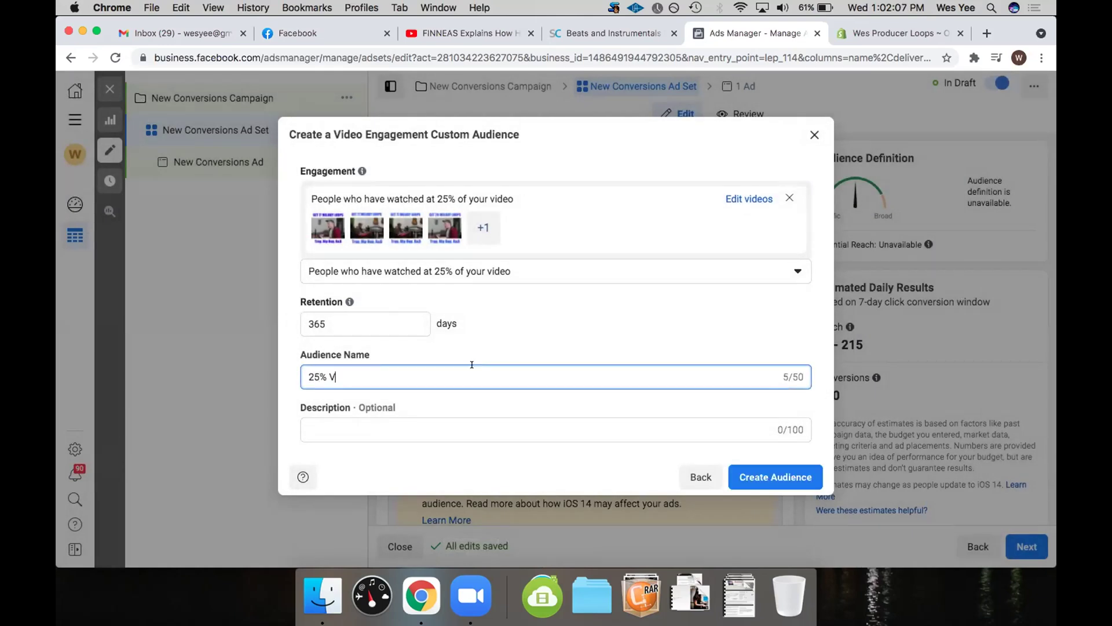
text(ideo Views )
text((#^)
key(BackSpace)
key(BackSpace)
text(365d))
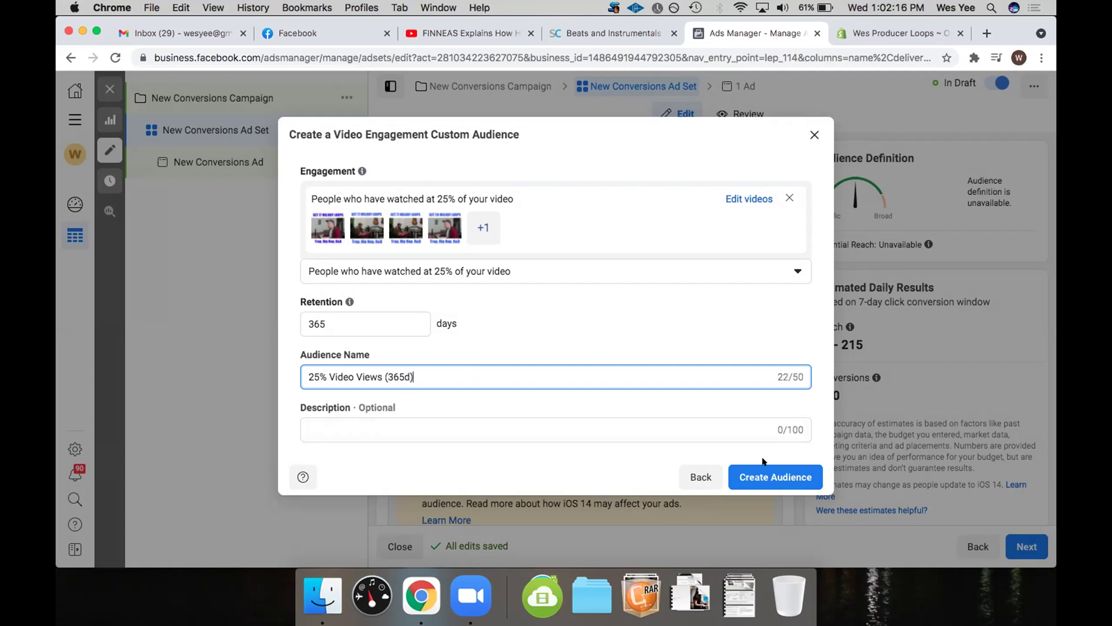
click(765, 470)
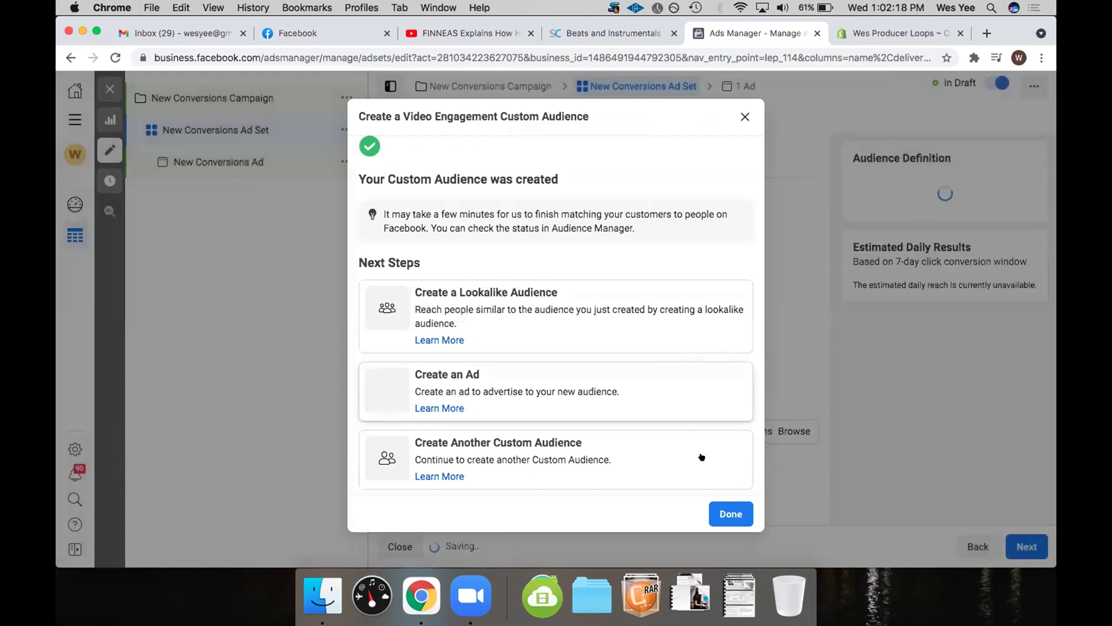
click(729, 514)
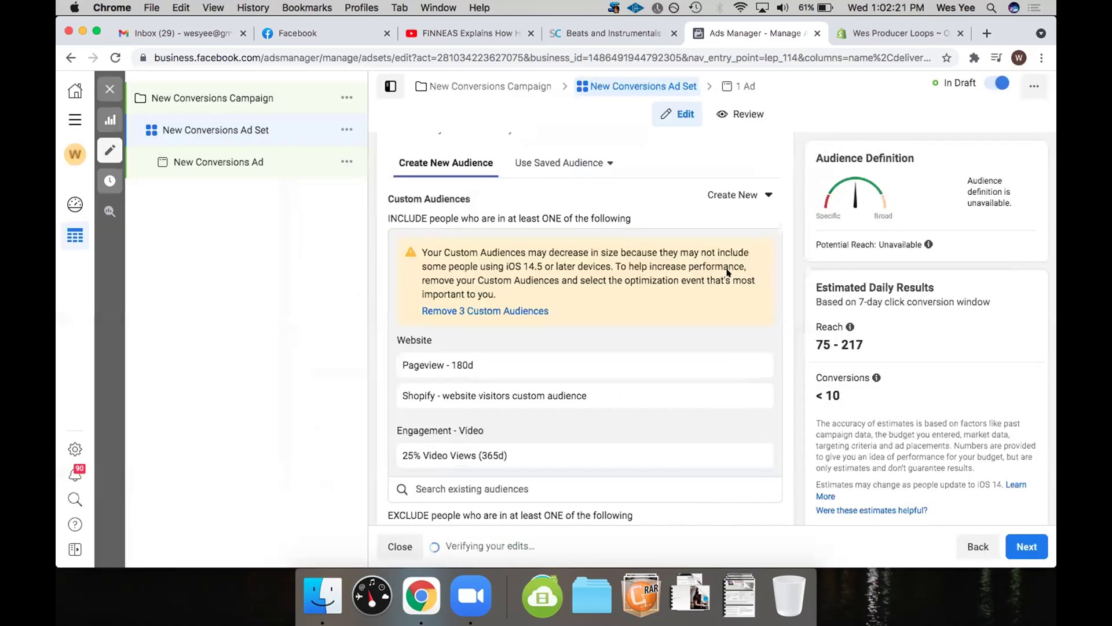
- Start another new custom audience for the ad set, using Facebook Page as its source
click(725, 207)
click(728, 223)
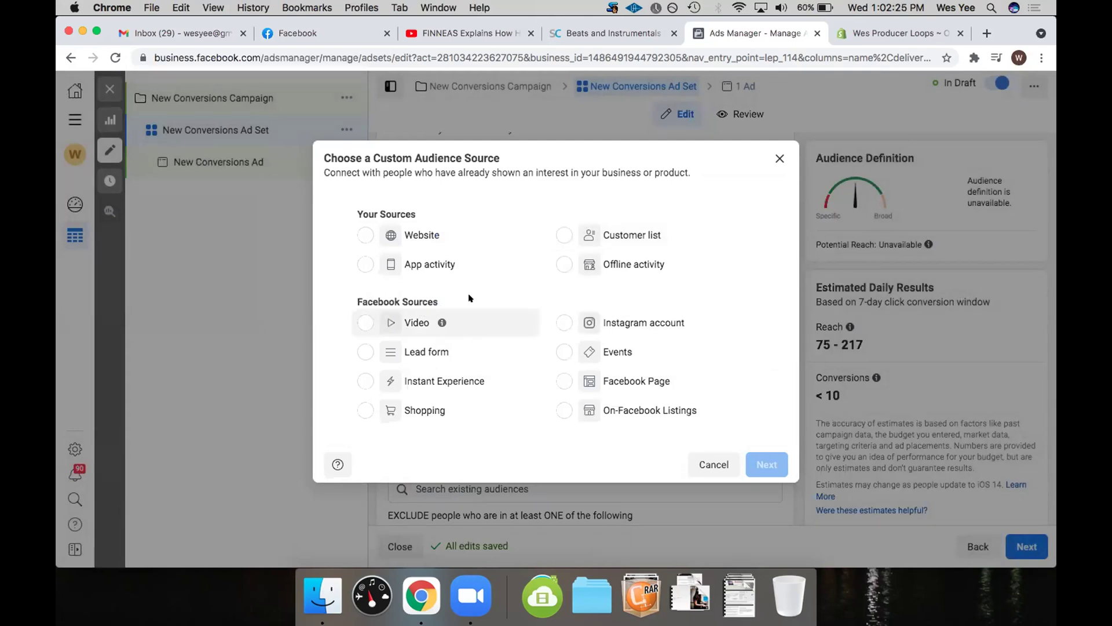
click(630, 382)
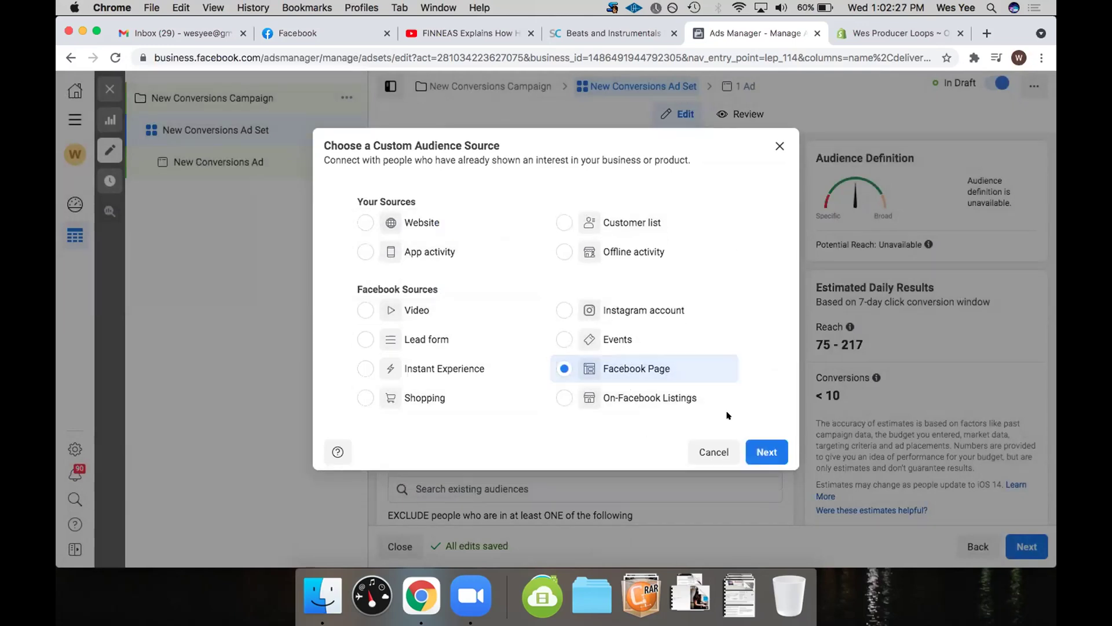
click(765, 452)
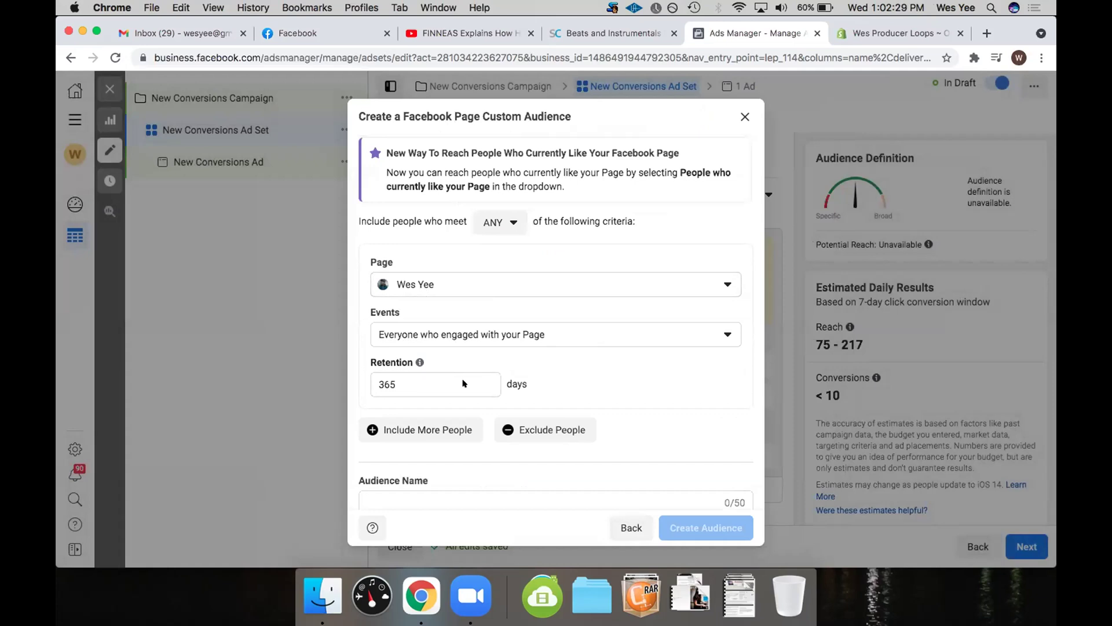
- Name the Facebook Page audience "FB page engagements (365d)", create it, and return to the ad set editor
scroll(472, 510, down, 3)
click(475, 419)
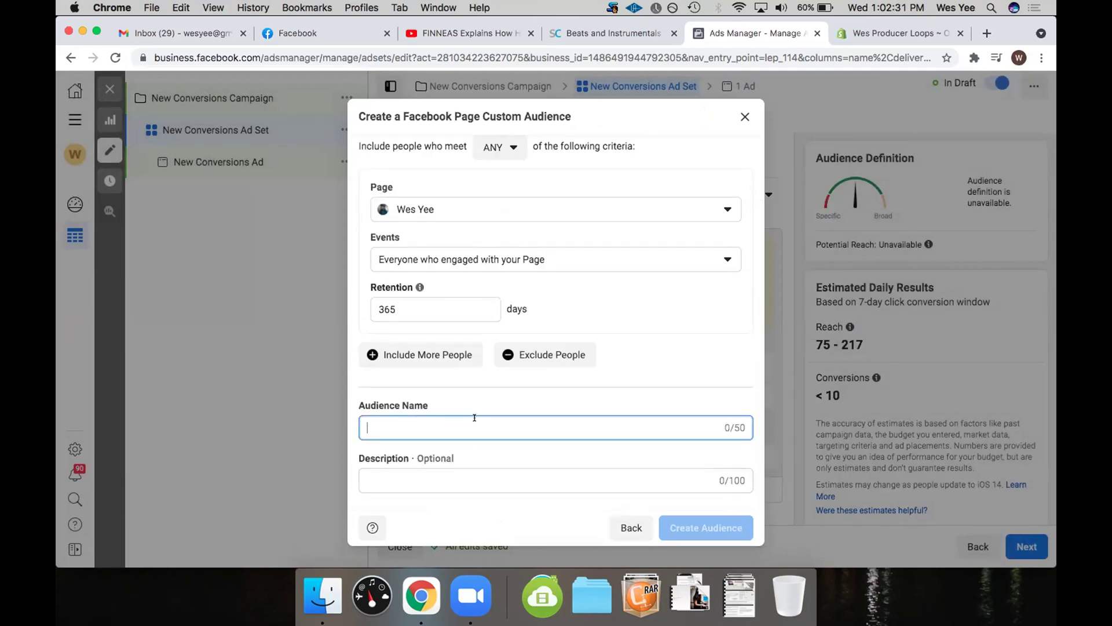
text(FB page engagements (365d)
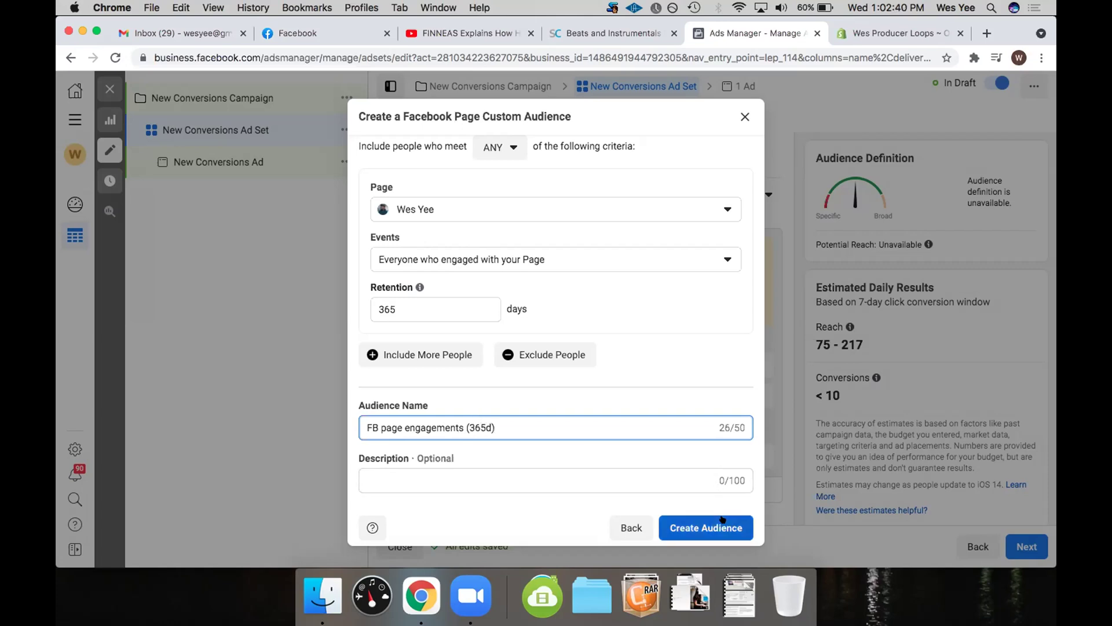
click(702, 526)
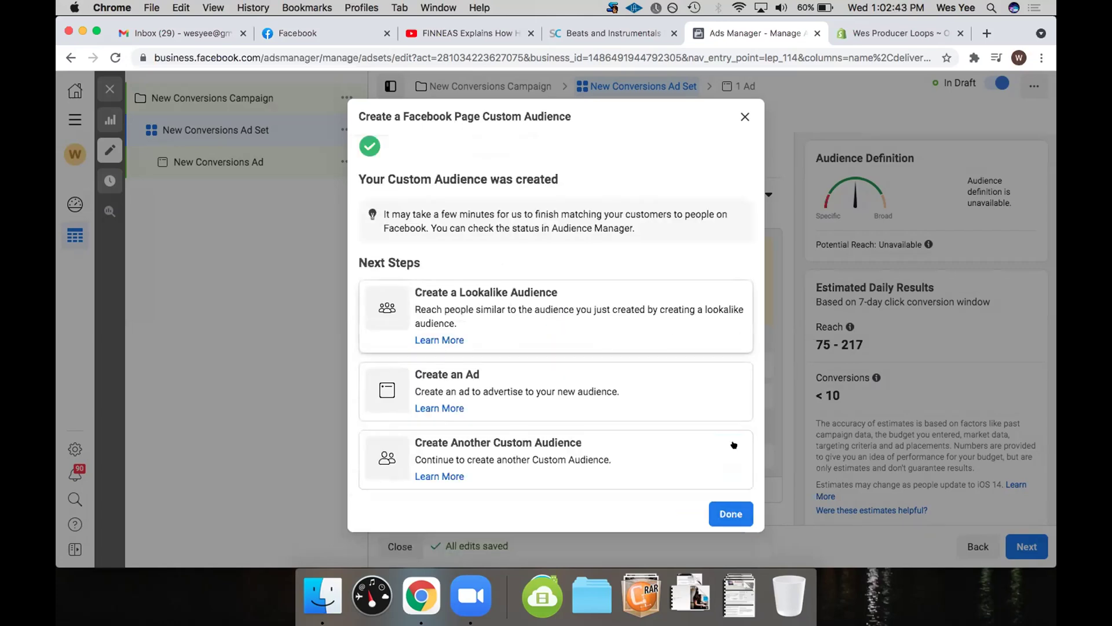
click(547, 381)
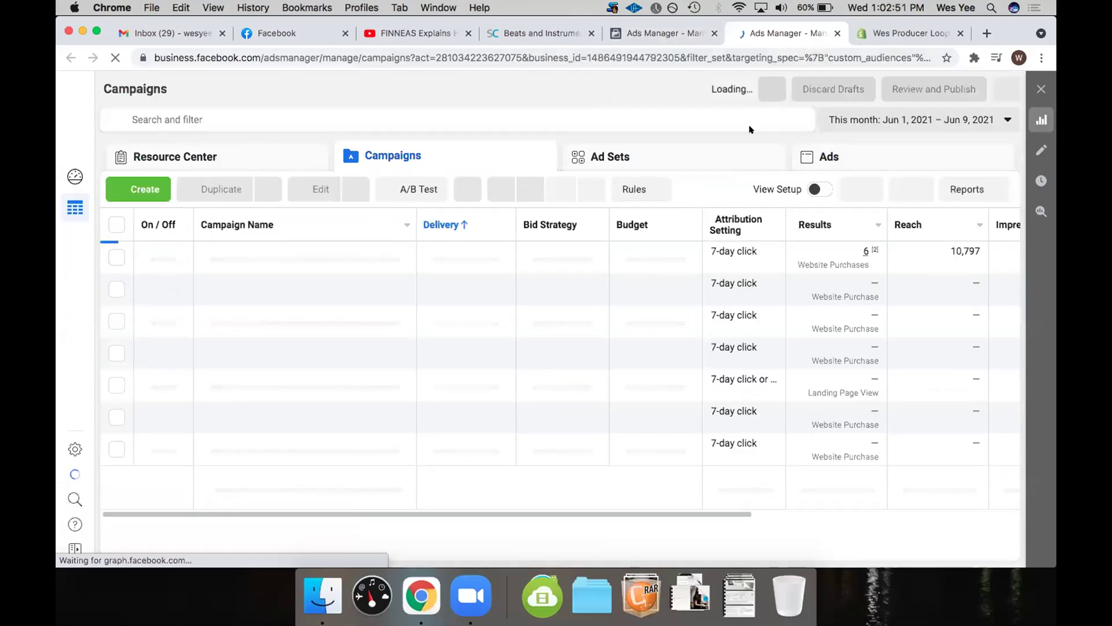
click(661, 35)
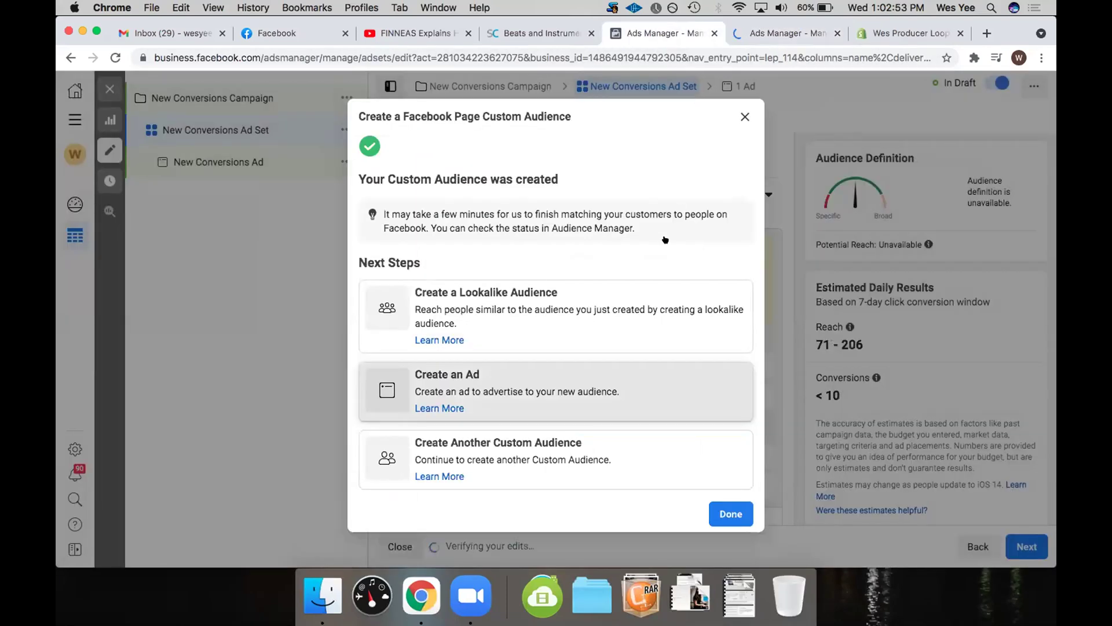
click(743, 118)
click(745, 115)
click(674, 116)
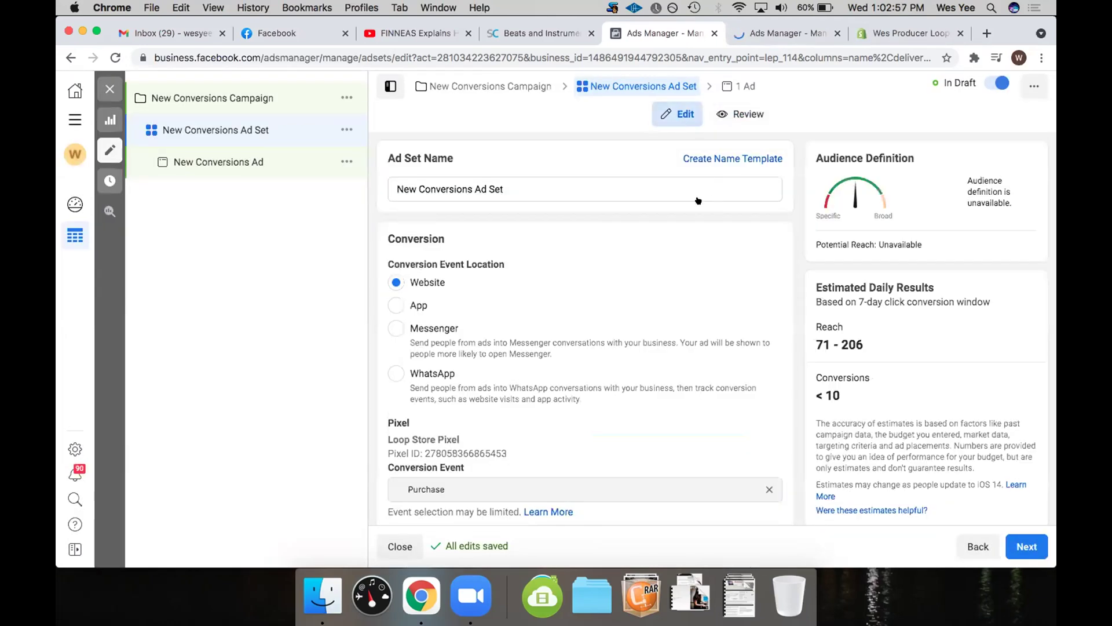
- Rename the ad set "Retargeting Stack" and open its New Conversions Ad
click(514, 188)
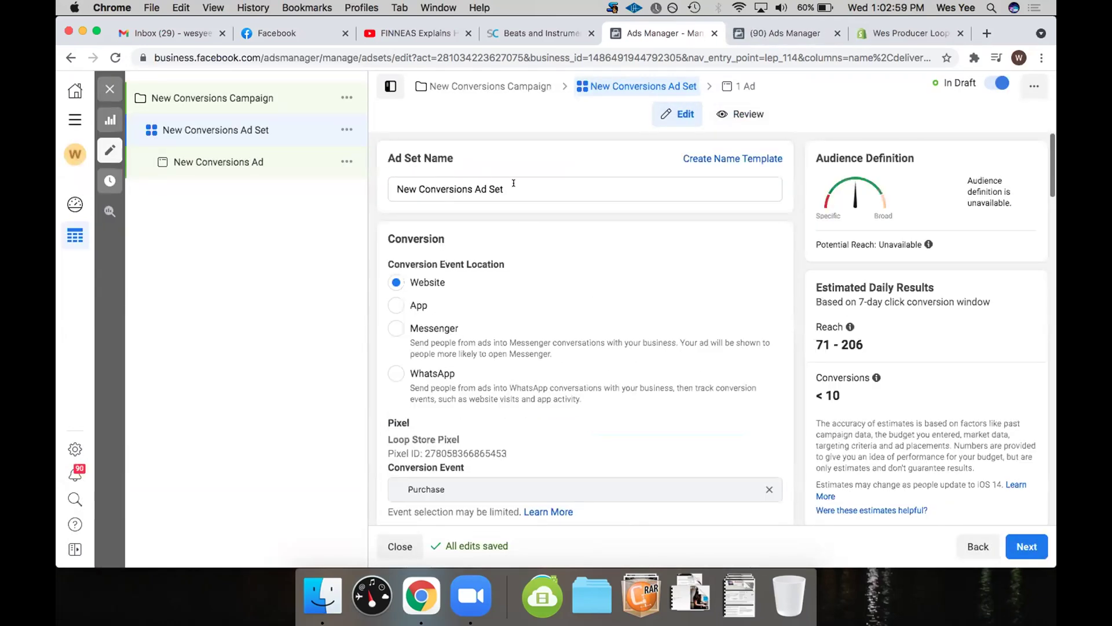
drag(515, 189, 373, 186)
text(Retargeting Stack)
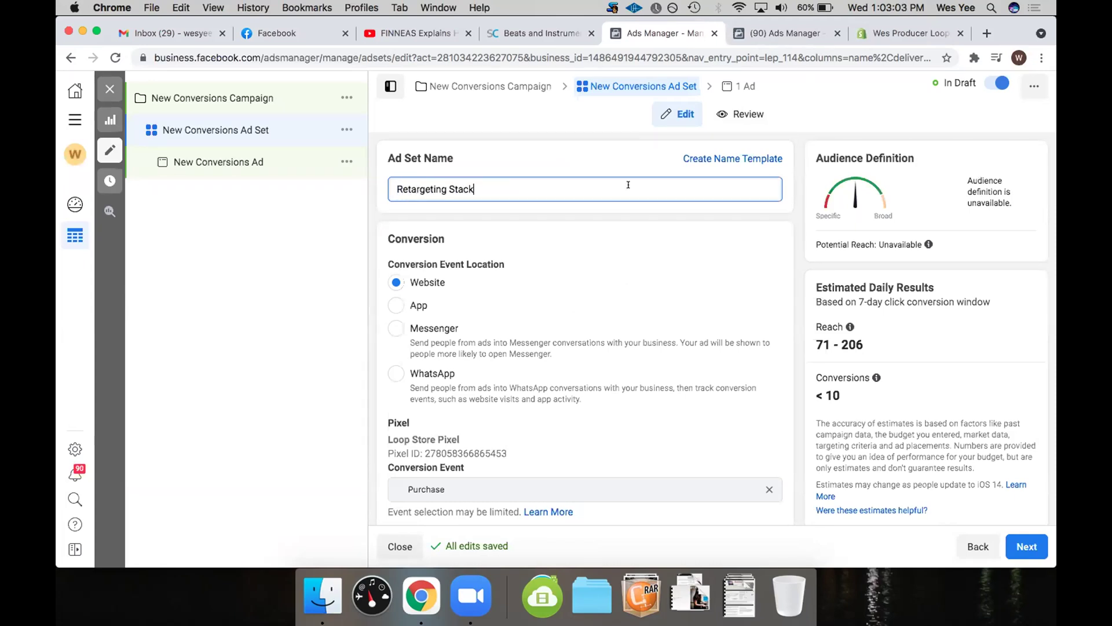
scroll(612, 342, down, 15)
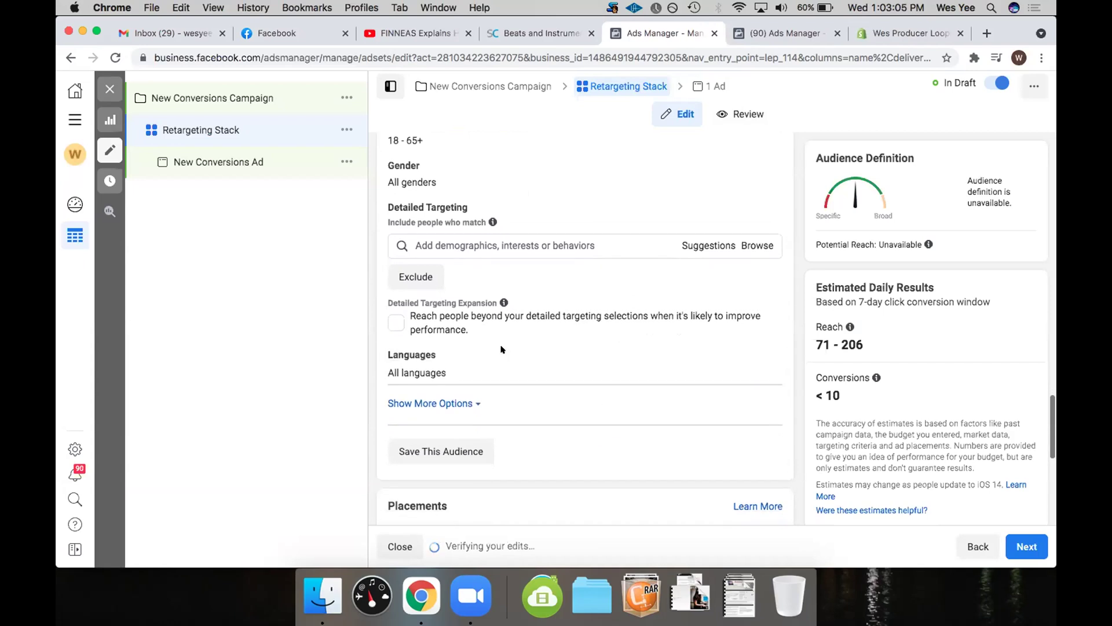
scroll(502, 349, down, 6)
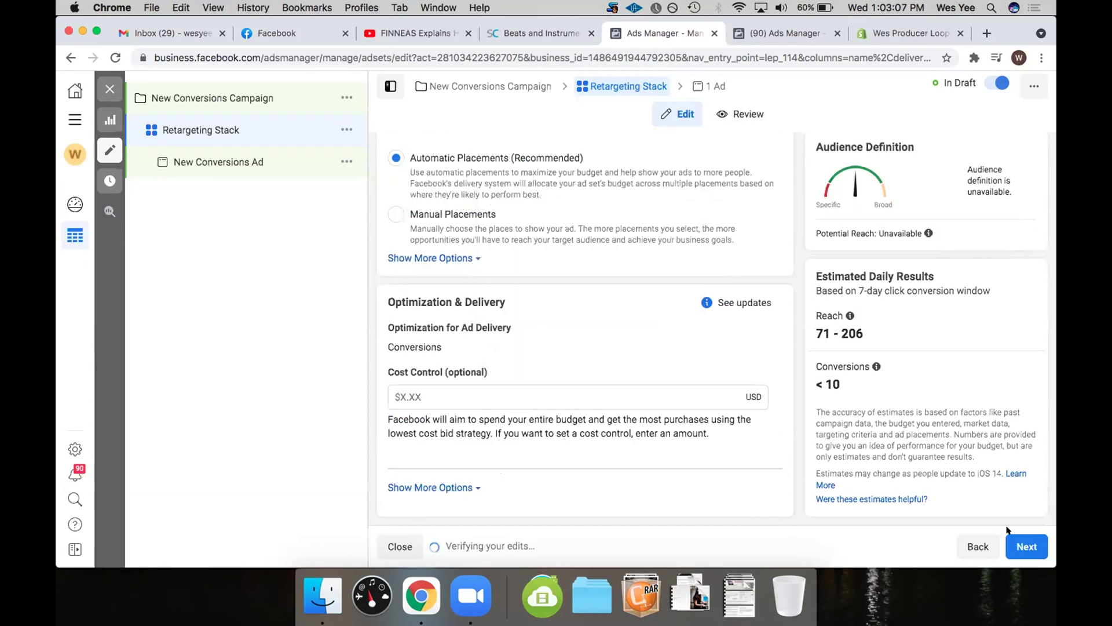
click(305, 166)
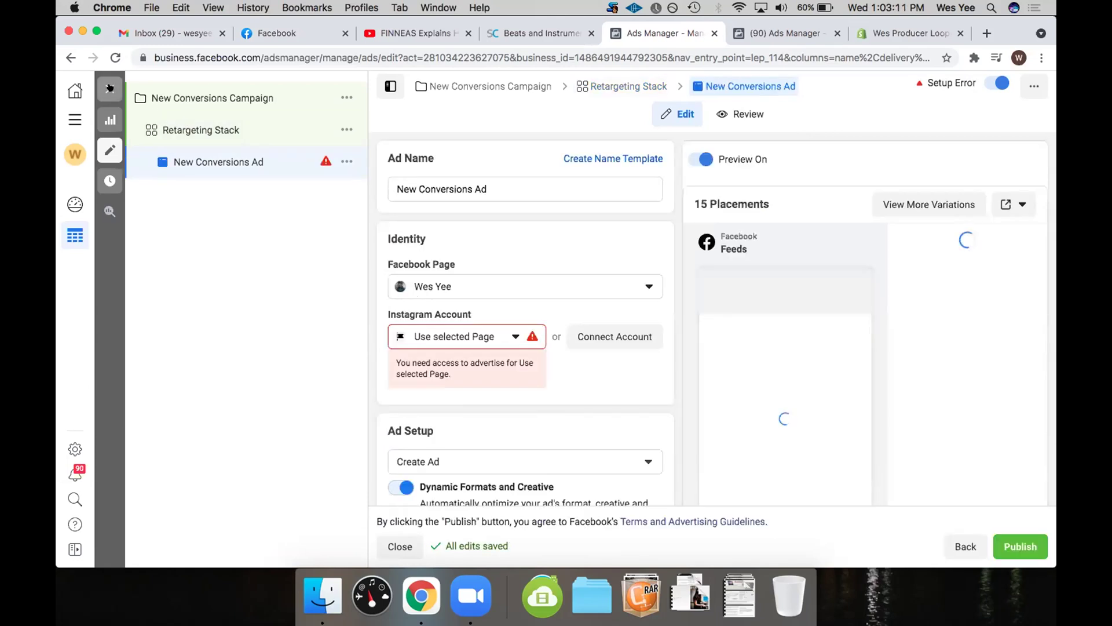
- Close the editor without publishing the draft items, and delete the New Conversions Ad
click(109, 88)
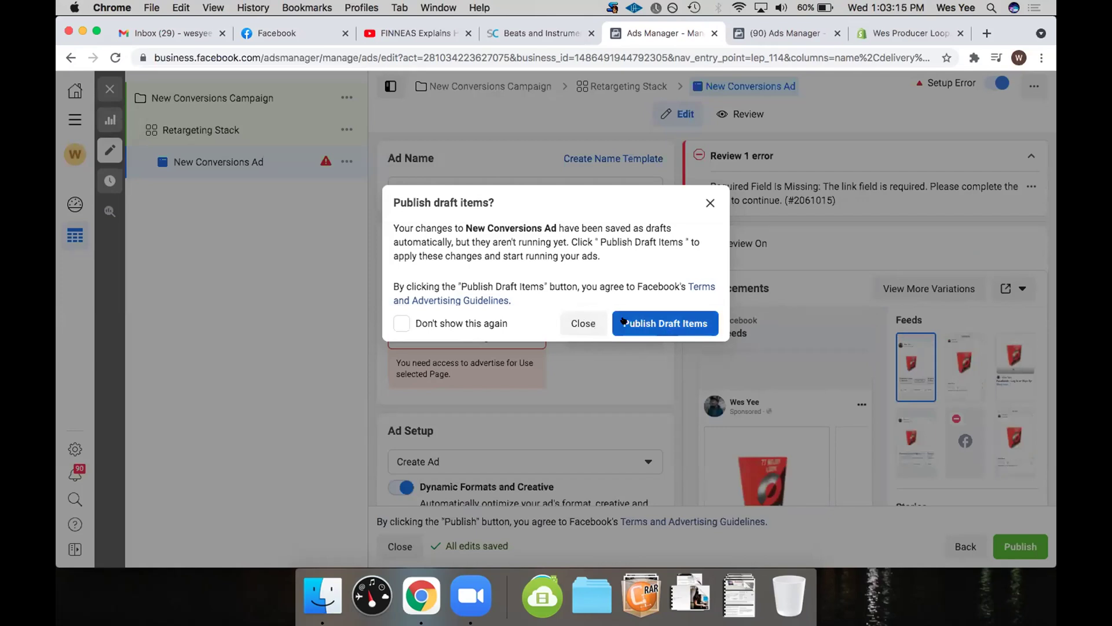
click(437, 323)
click(577, 323)
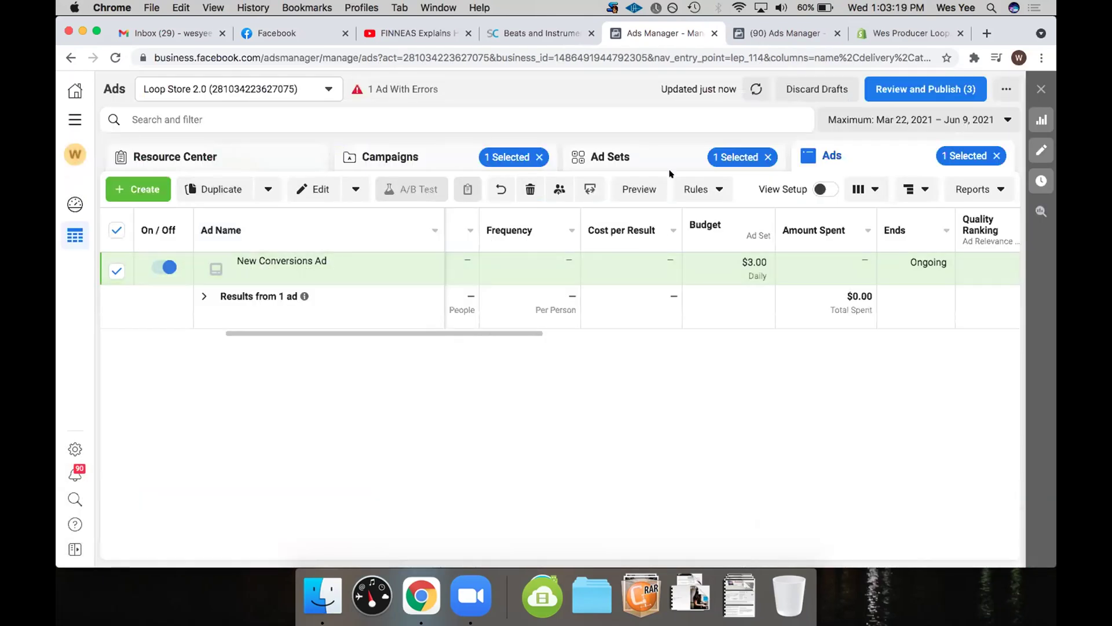
click(526, 189)
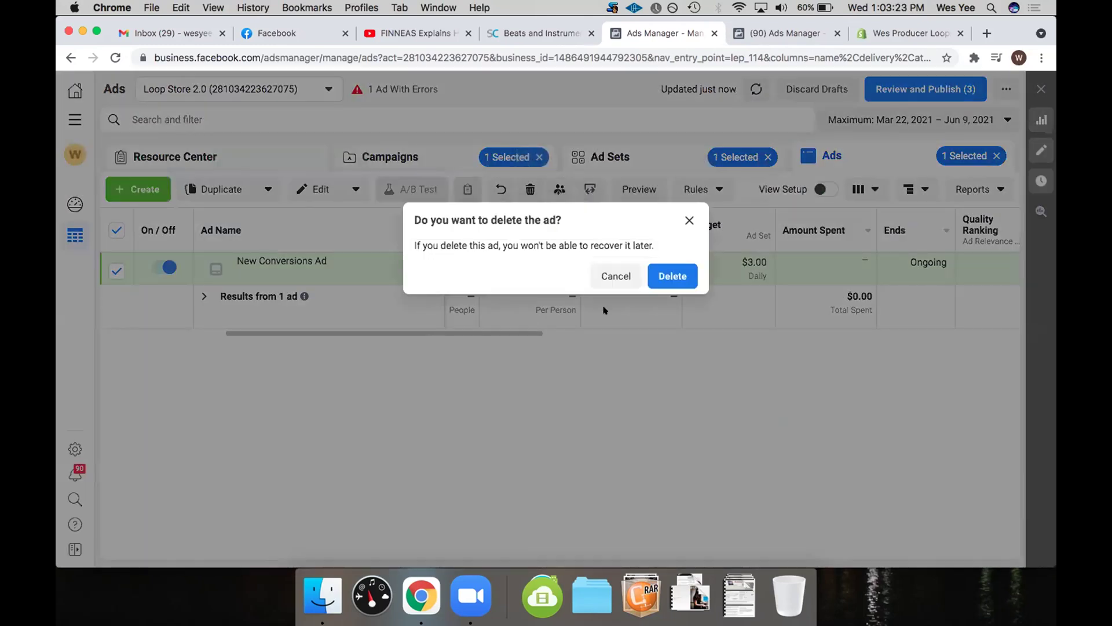
click(667, 272)
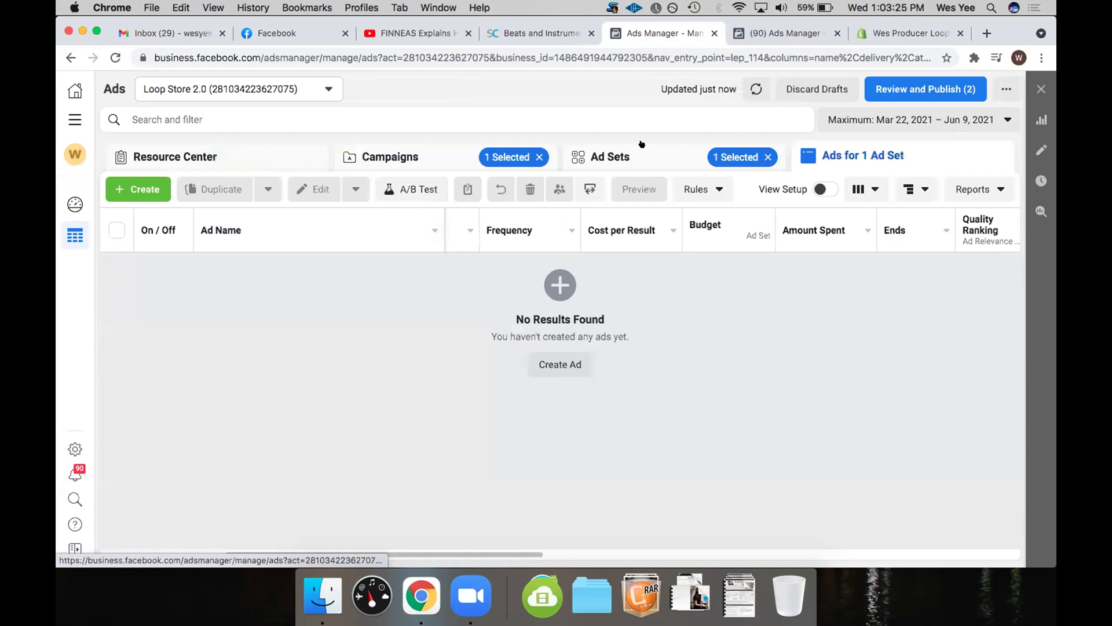
- Go to the existing campaign's Pro Tools ad set and open its New ad 1 for editing
click(645, 145)
click(436, 167)
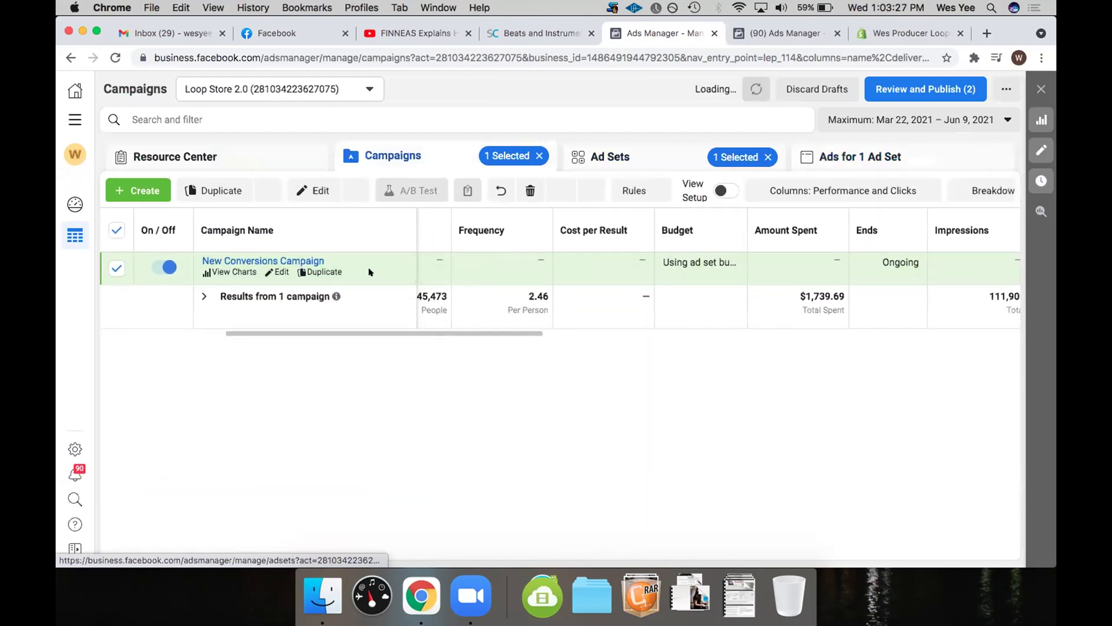
click(261, 293)
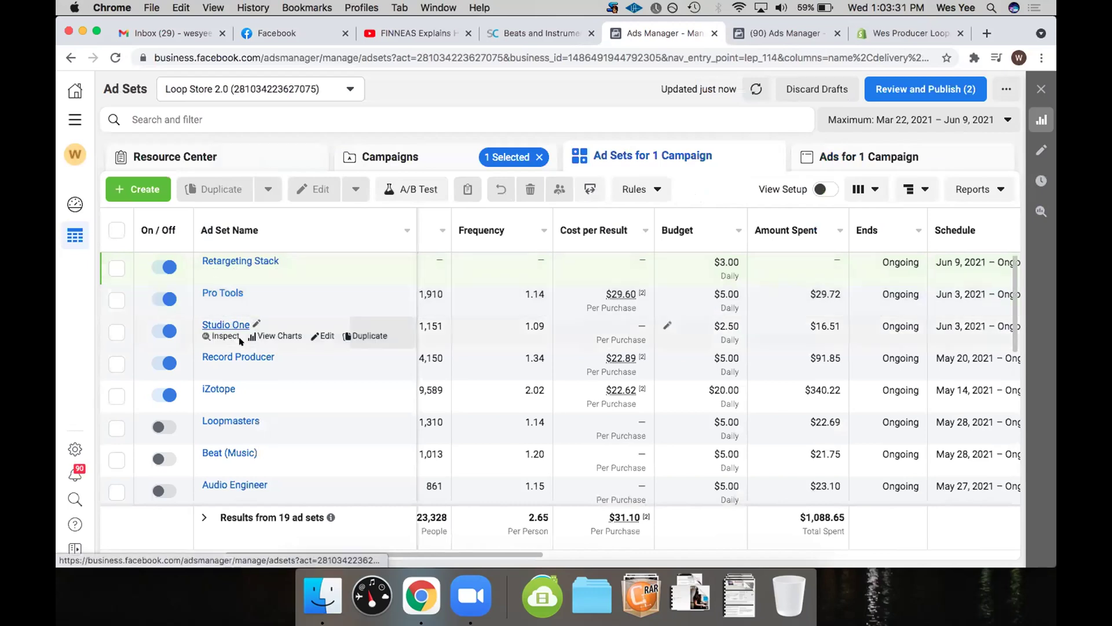
click(232, 293)
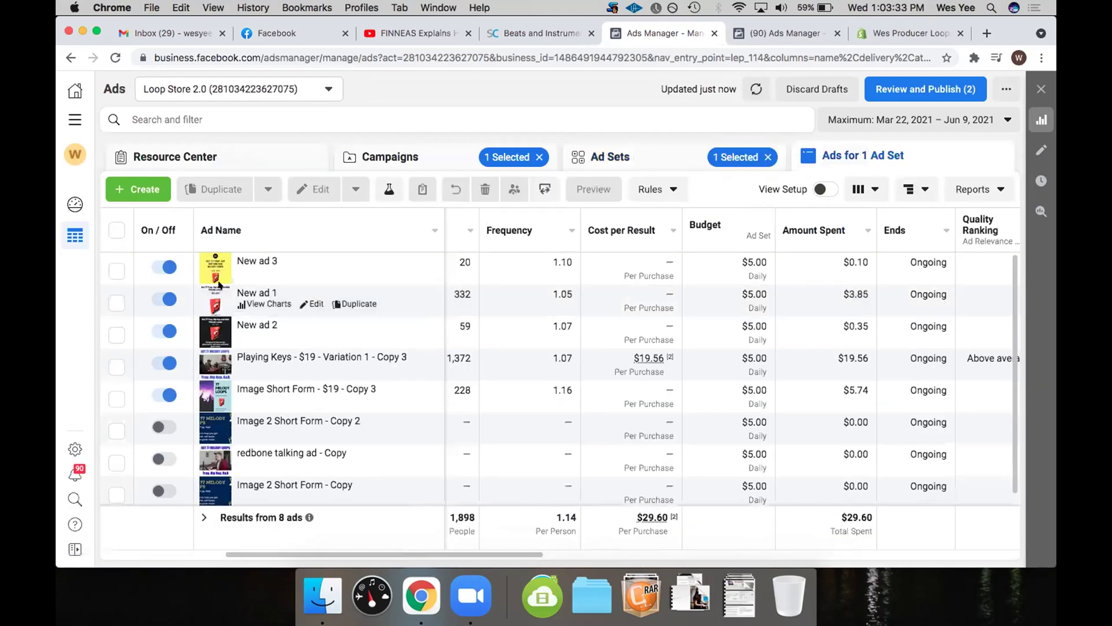
click(300, 303)
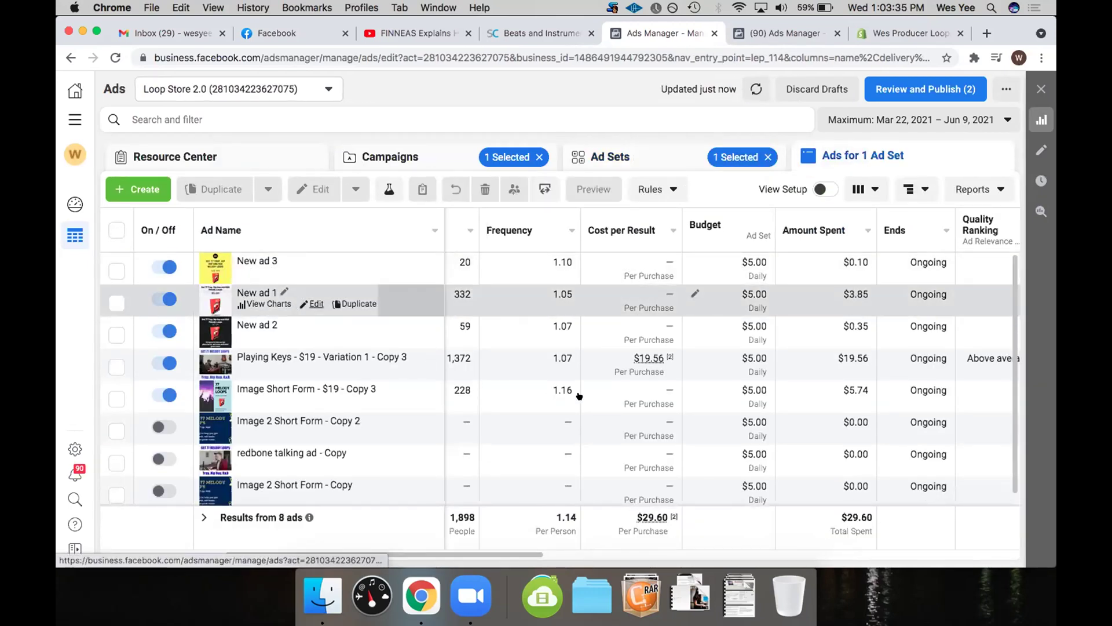
- Switch New ad 1's ad setup to Use Existing Post
scroll(552, 352, down, 2)
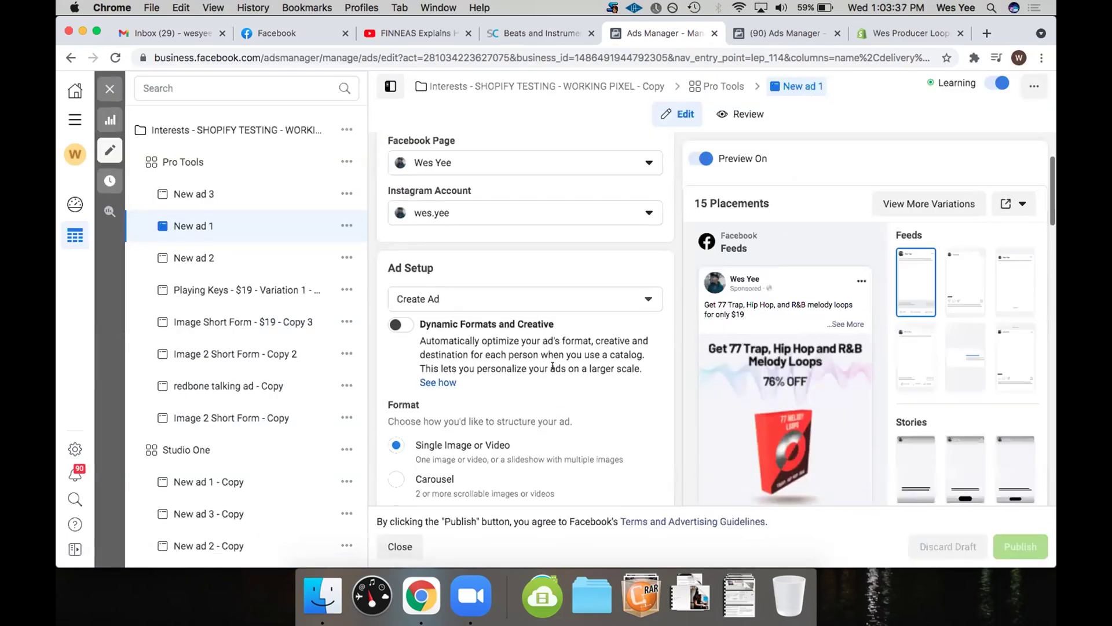
click(405, 298)
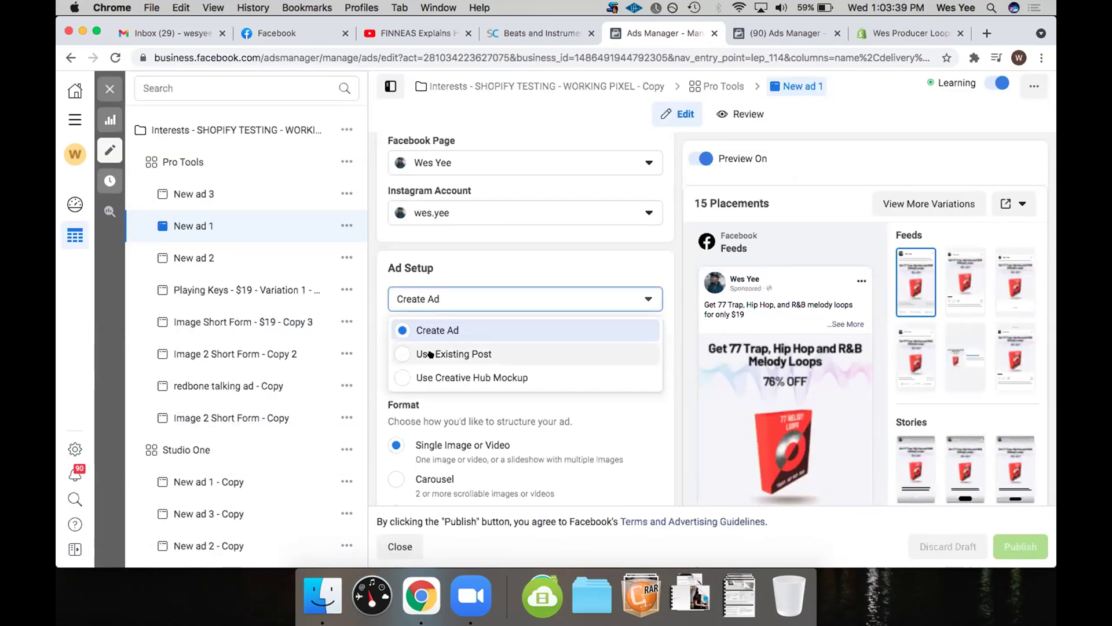
key(Return)
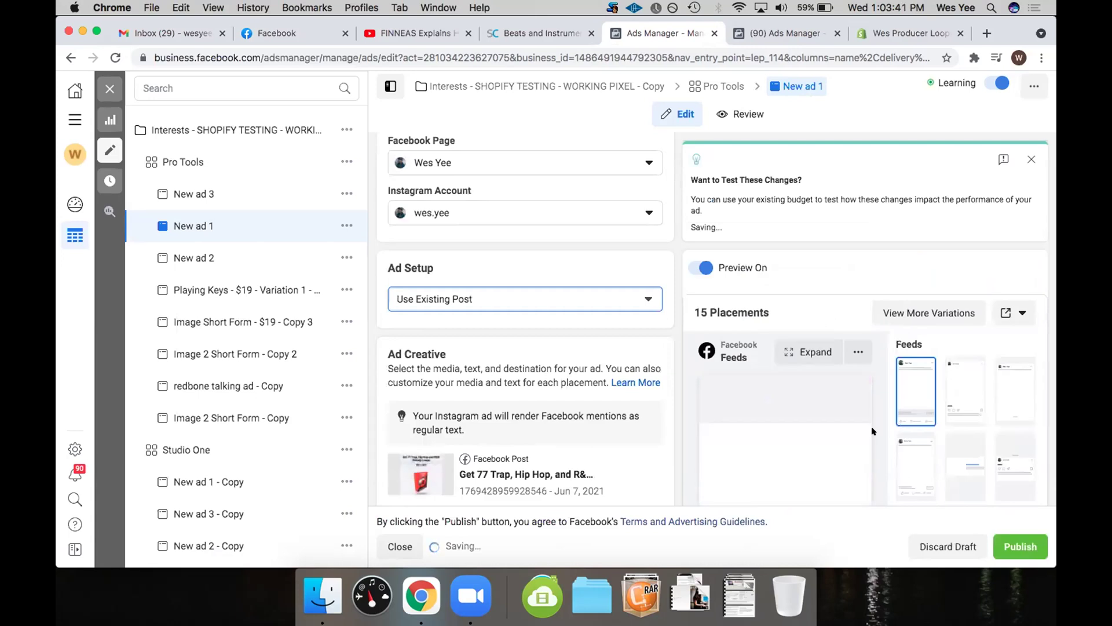
- Build New ad 1's URL parameters with campaign source facebook and campaign medium {{adset.name}}, then publish the ad and close the editor
scroll(868, 429, down, 10)
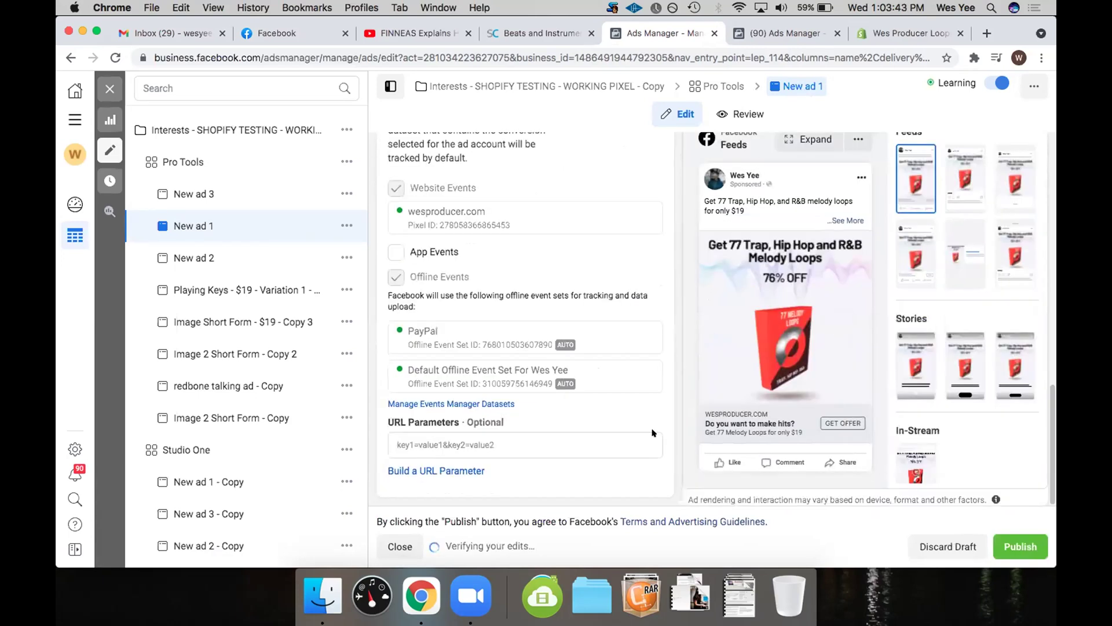
click(435, 472)
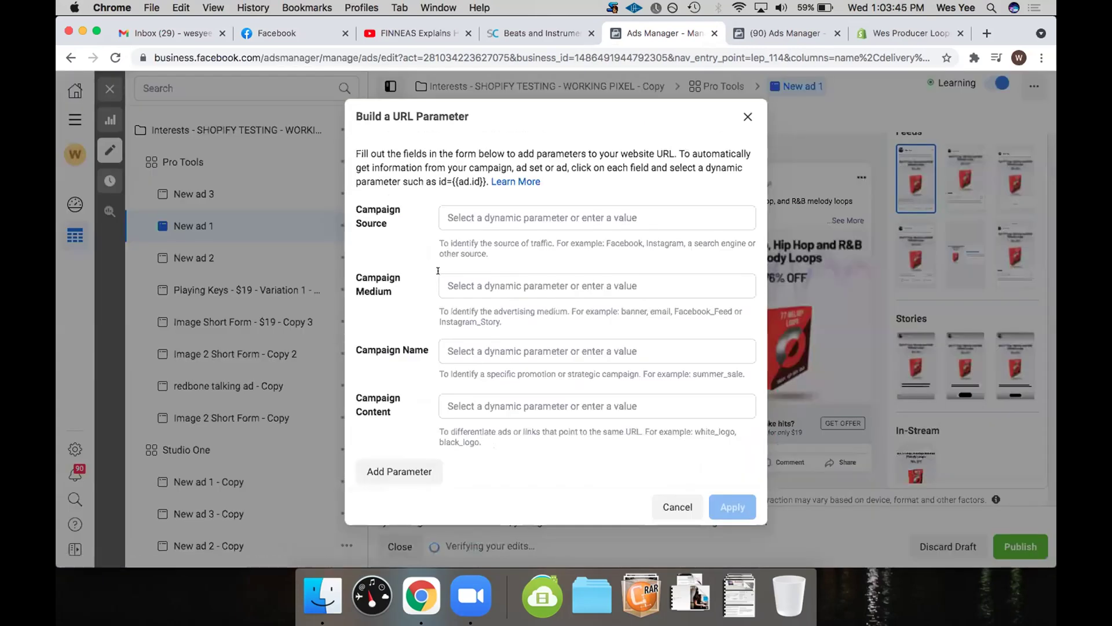
click(485, 210)
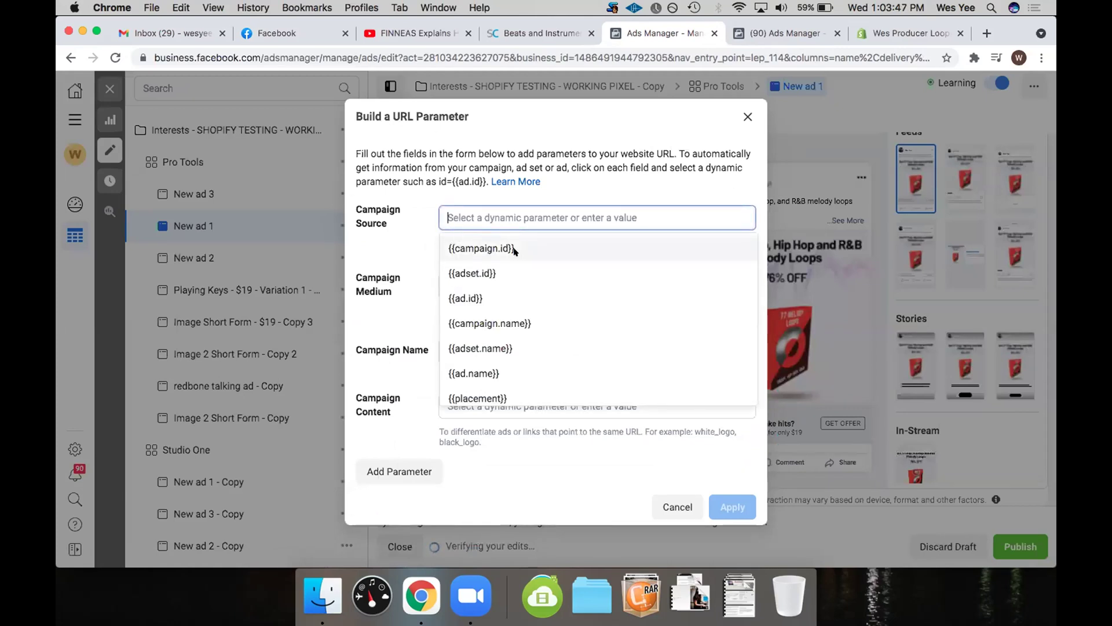
text(facebook)
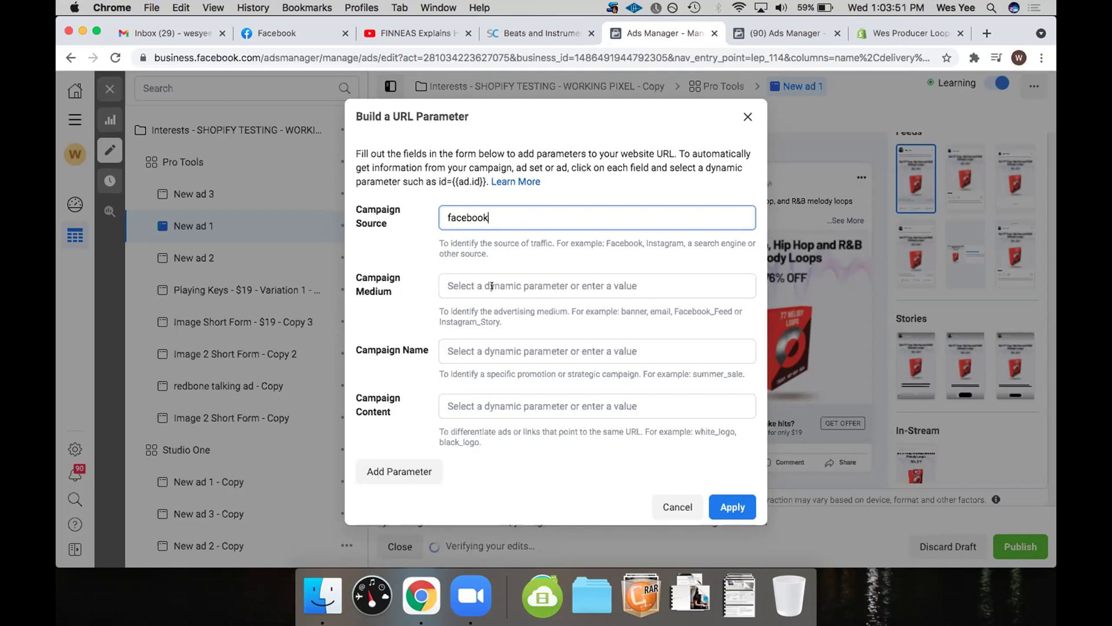
click(518, 292)
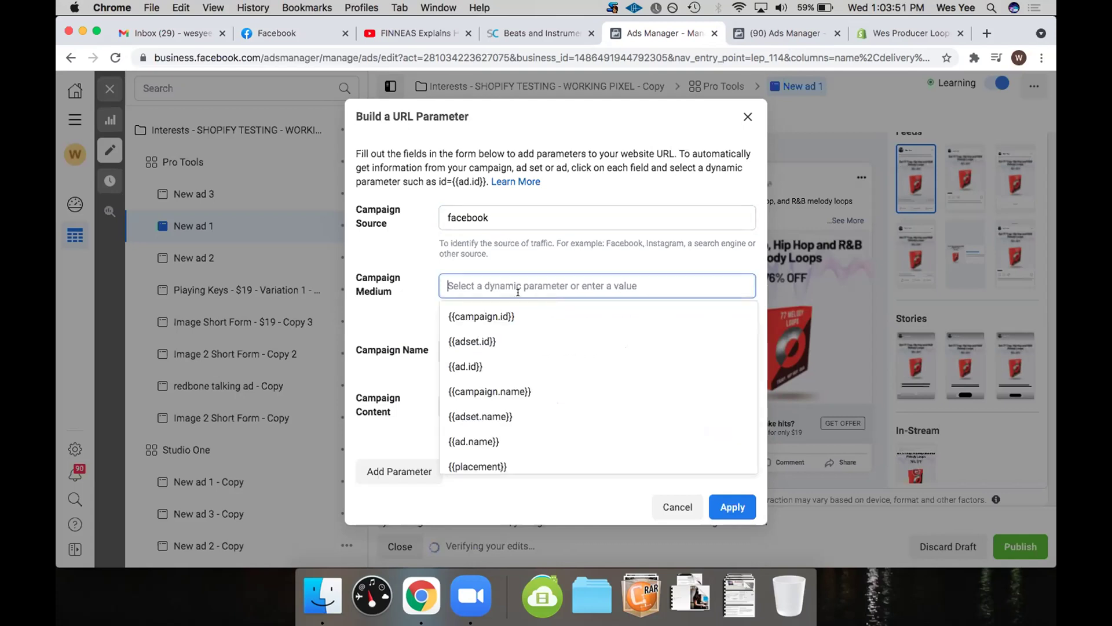
click(479, 415)
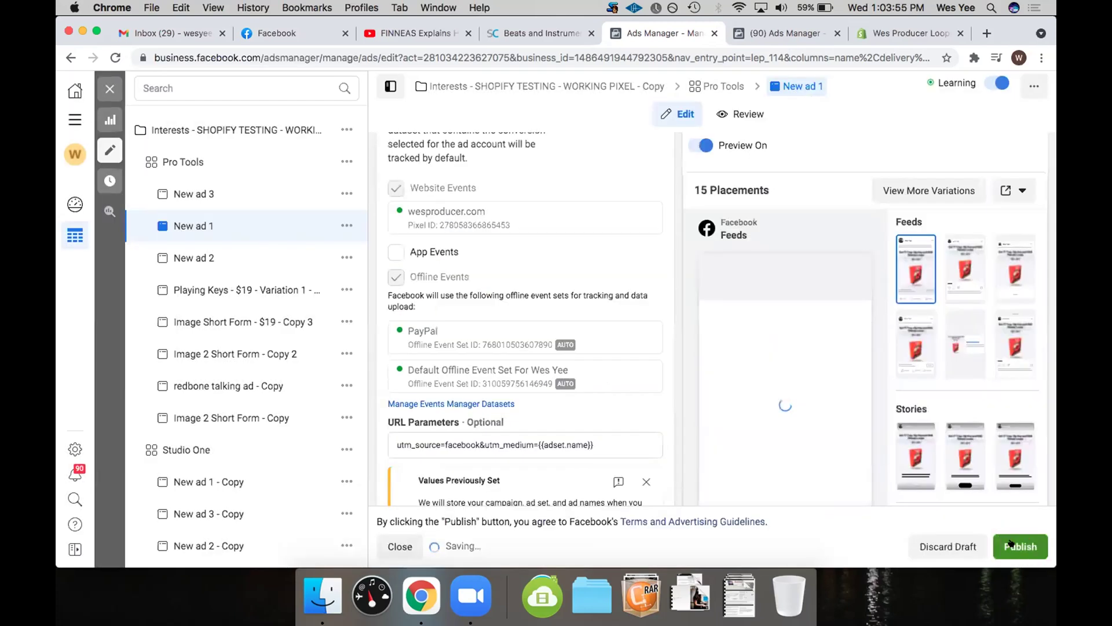
scroll(497, 180, up, 6)
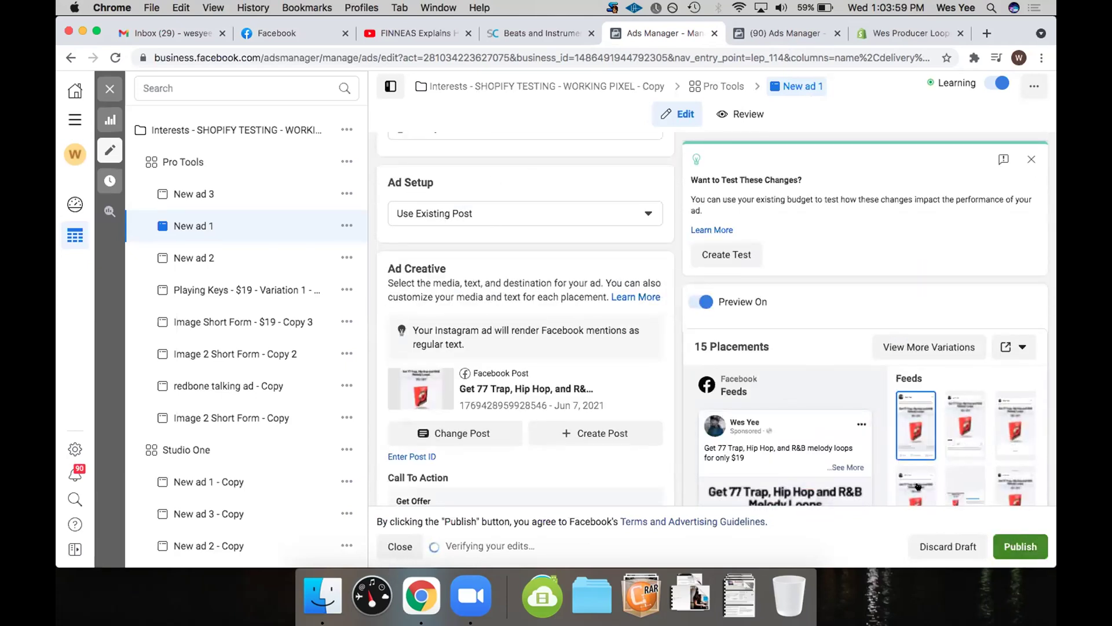
click(109, 88)
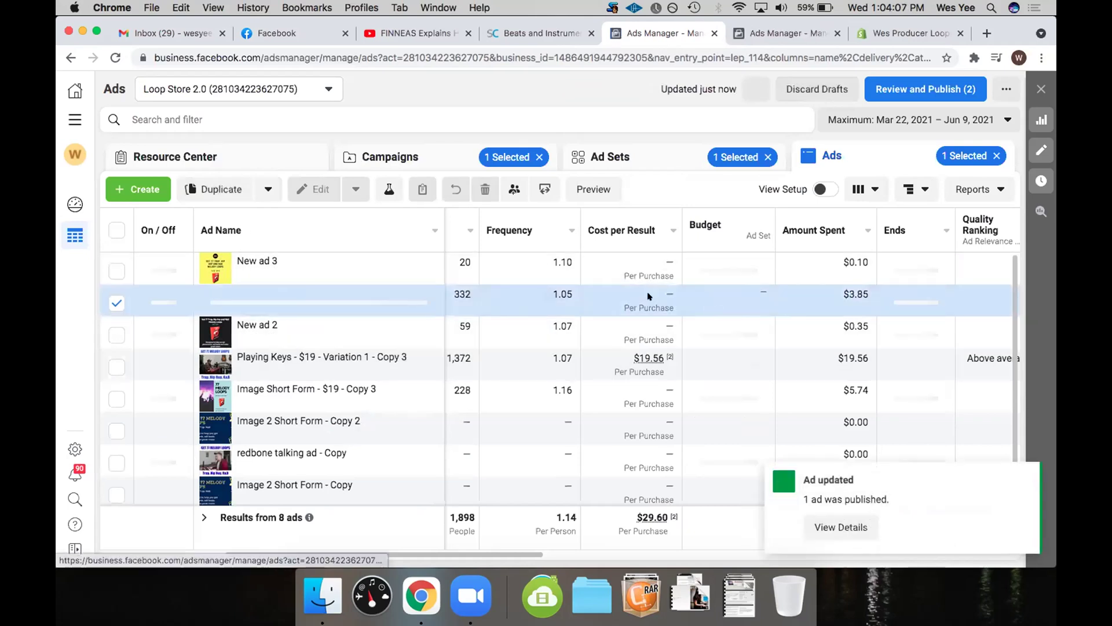
- Copy New ad 1 from the Pro Tools ad set and paste it into the Retargeting Stack ad set
key(super+c)
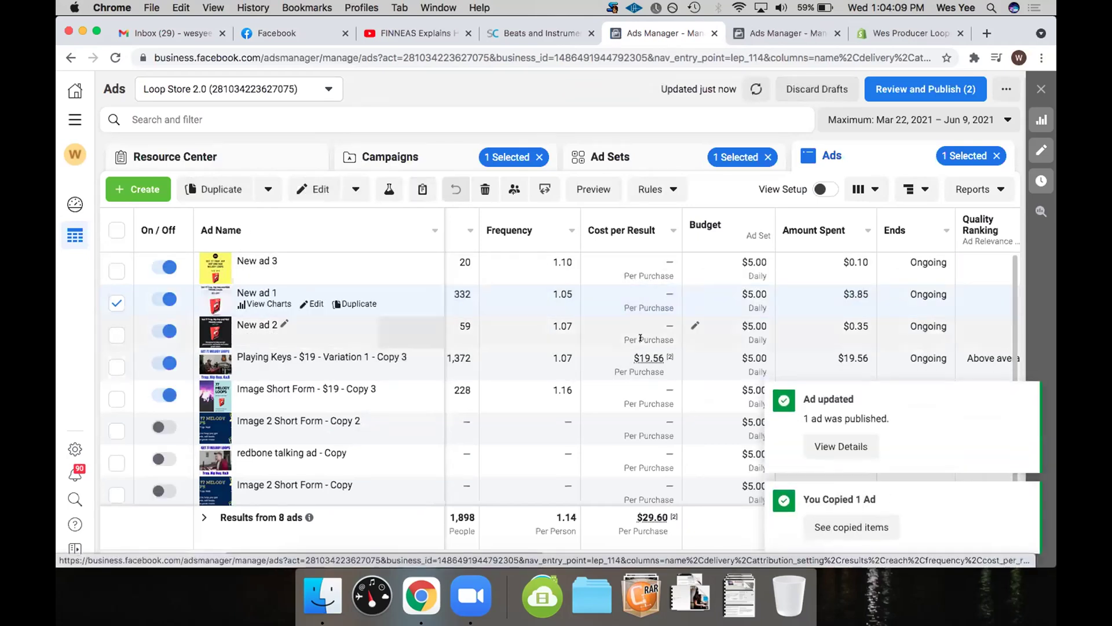
click(689, 145)
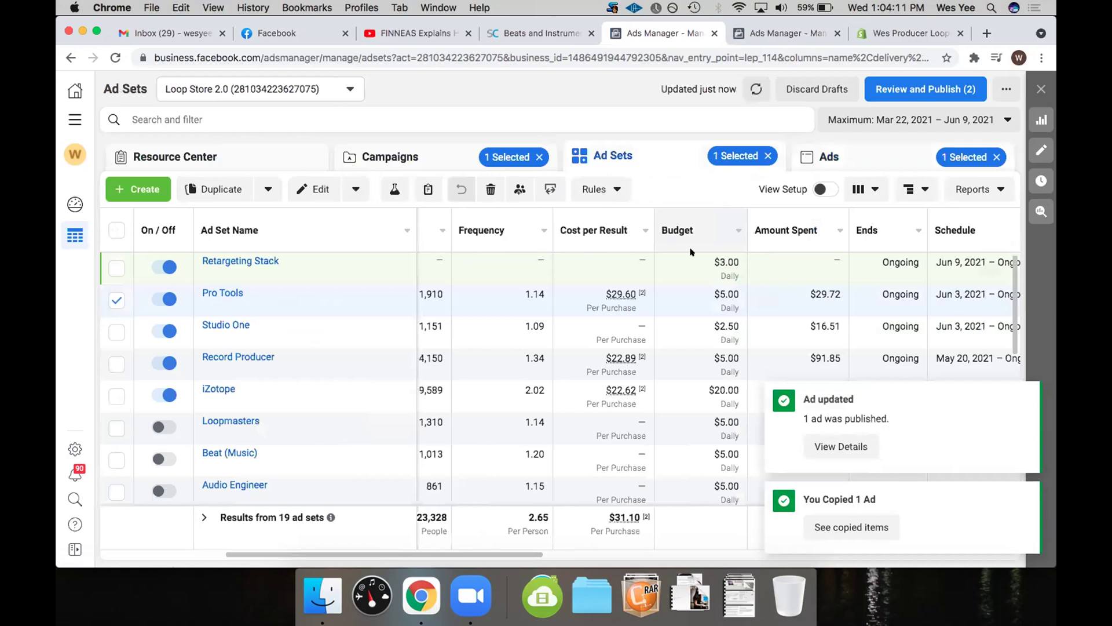
click(497, 261)
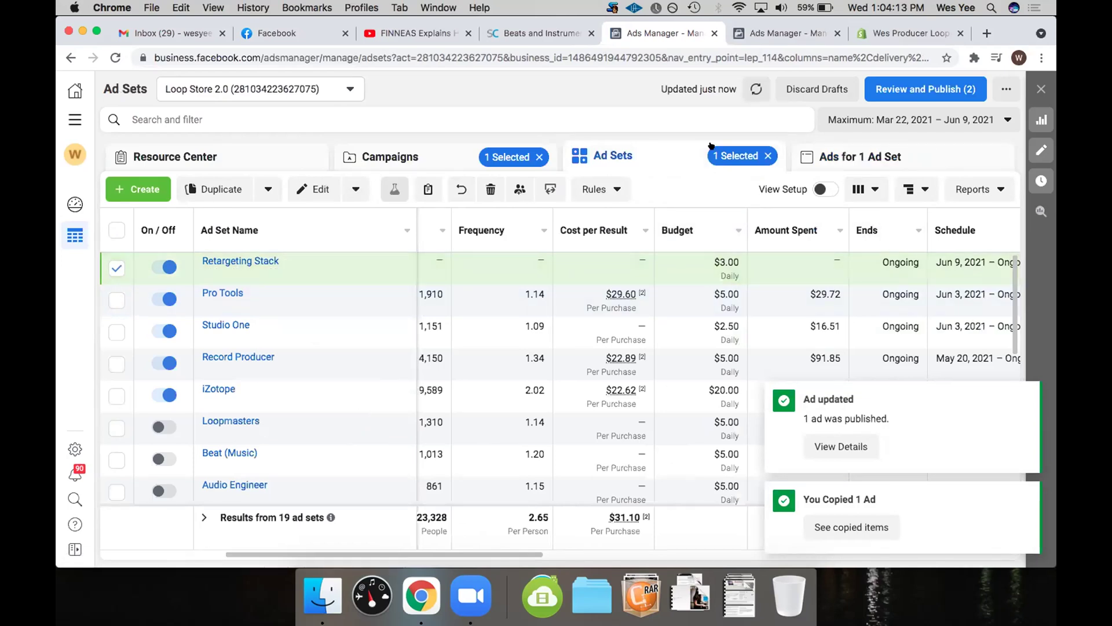
key(super+v)
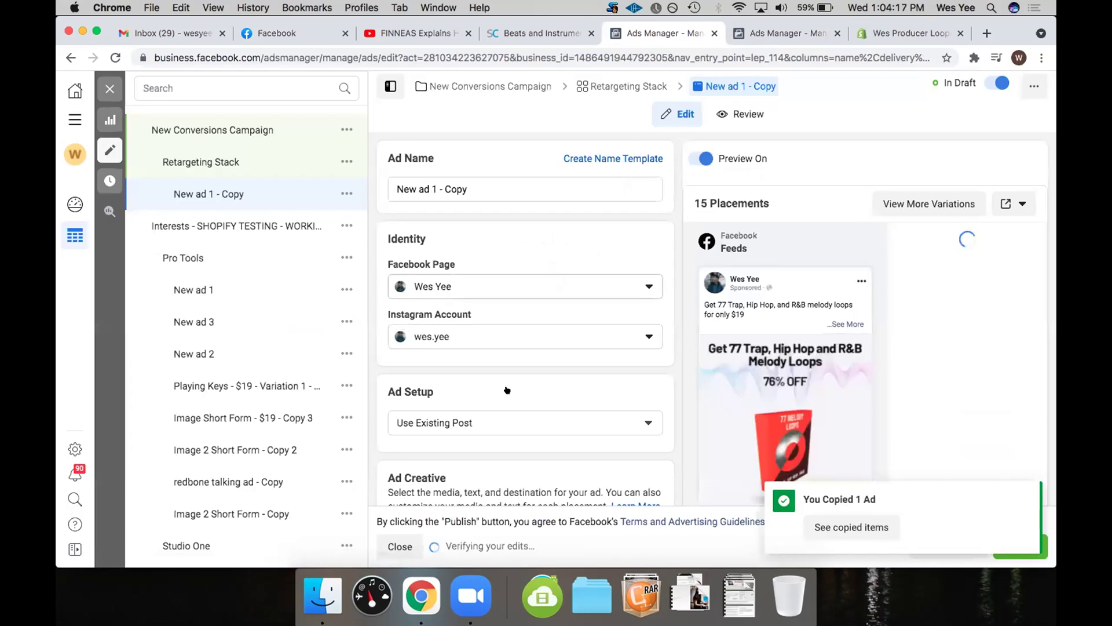
- Check the URL parameters on the copied ad and publish it with its draft campaign and ad set
scroll(503, 425, down, 3)
scroll(503, 426, down, 10)
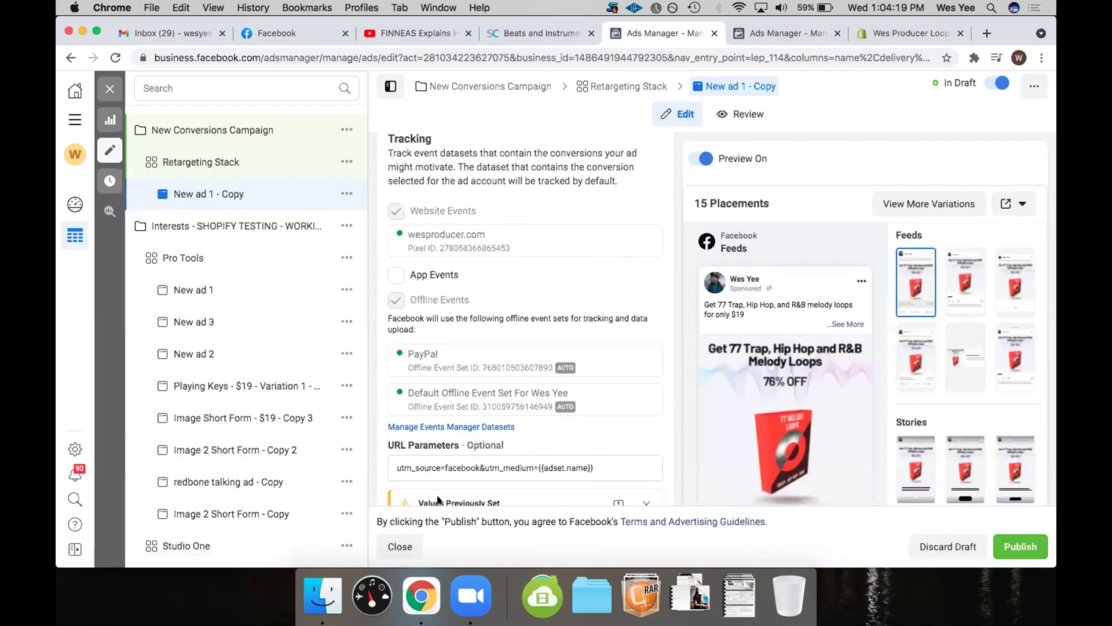
scroll(816, 438, down, 2)
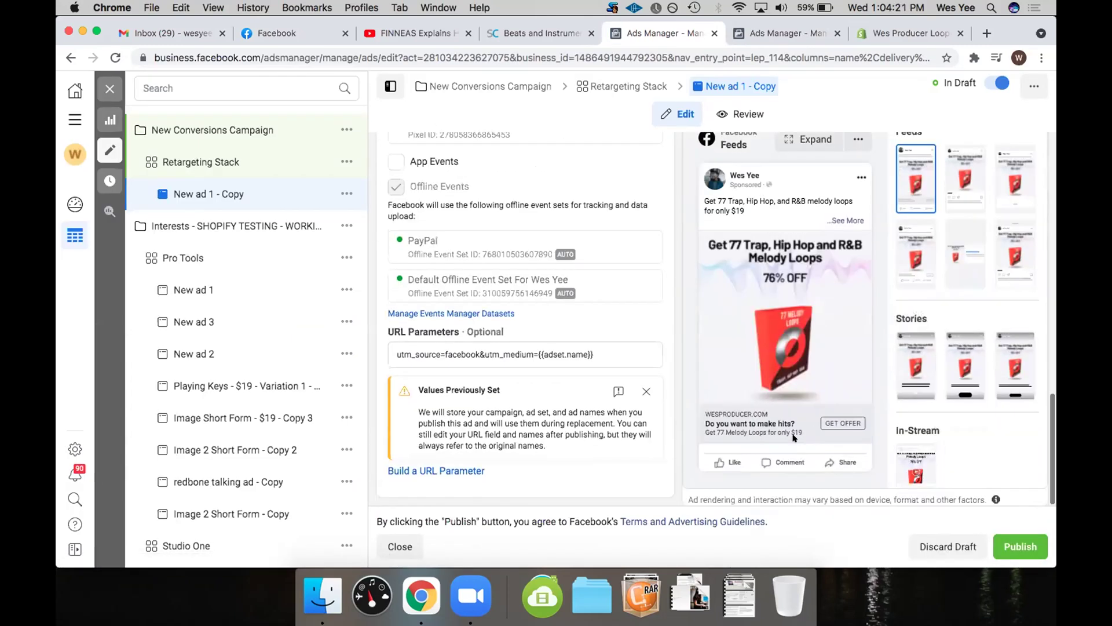
click(1020, 546)
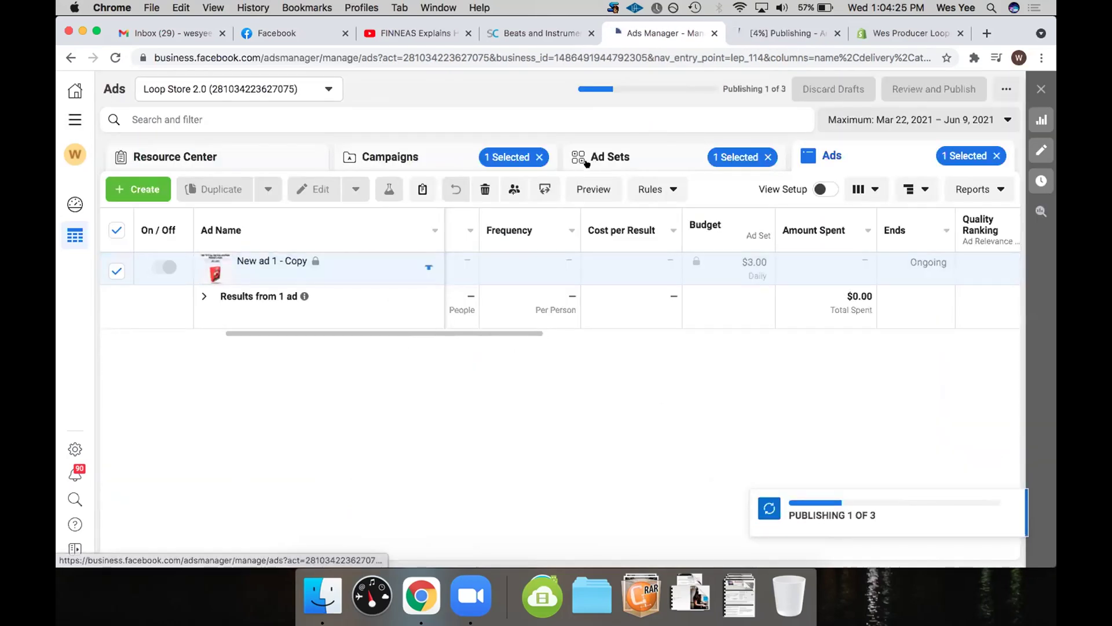
- Return to the campaign list, rename New Conversions Campaign to "CBO: Retargeting Stack", and publish the new name
click(586, 160)
click(399, 157)
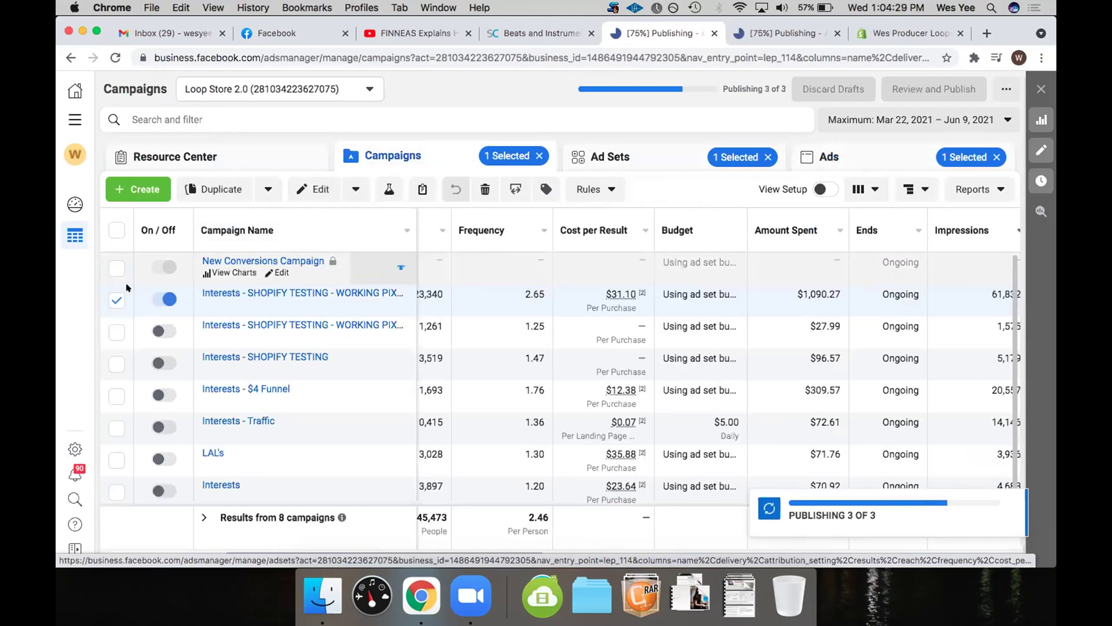
click(116, 299)
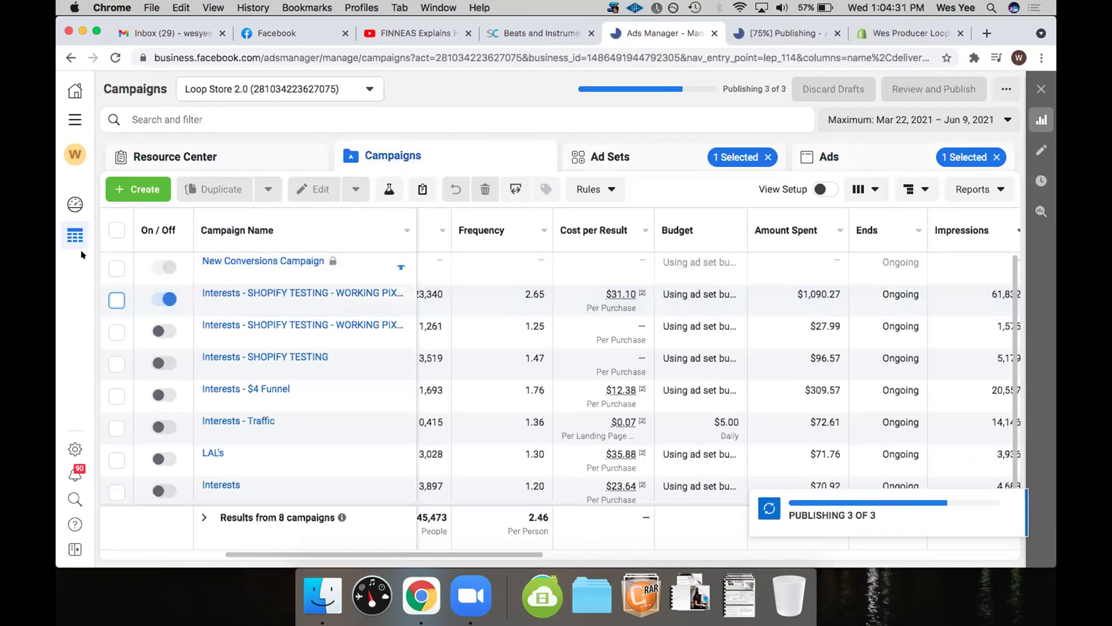
click(347, 264)
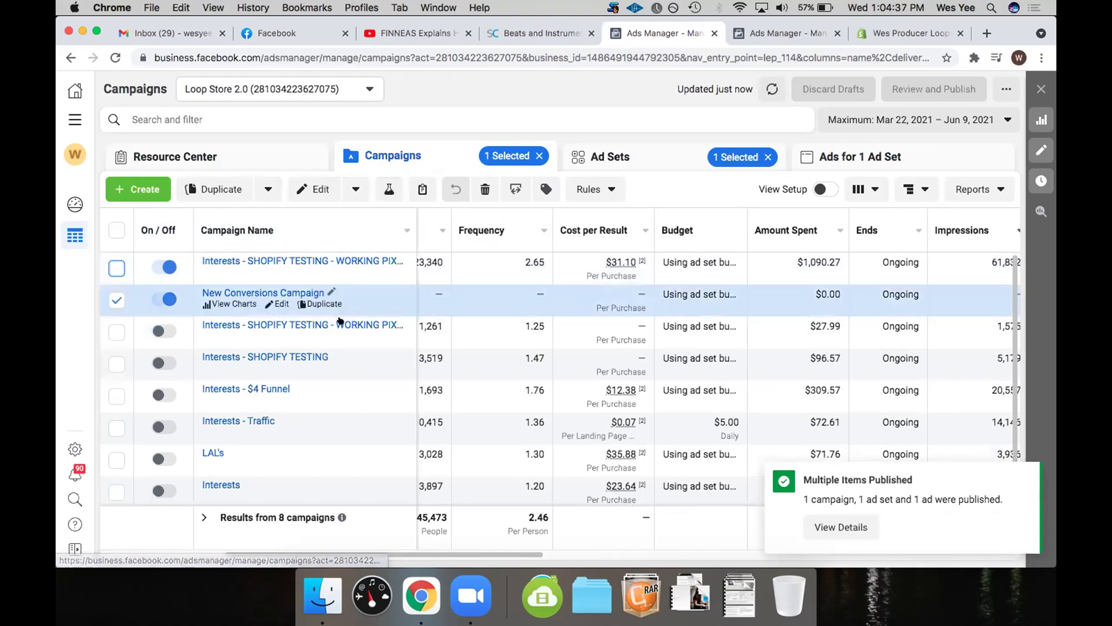
click(330, 290)
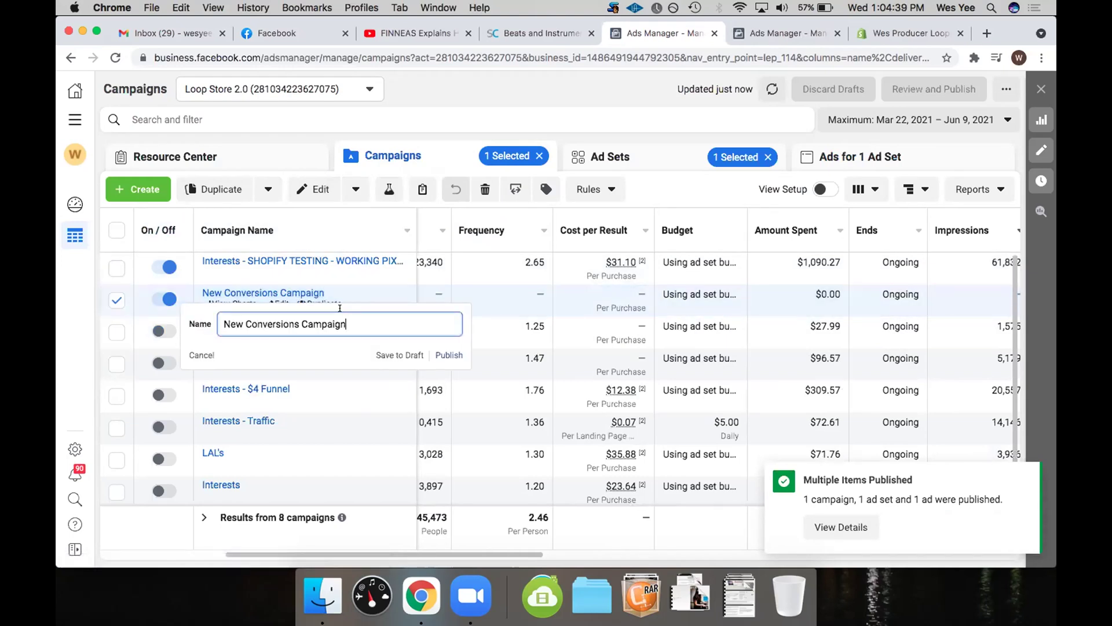
drag(346, 324, 207, 315)
text(CBO: Retargeting S)
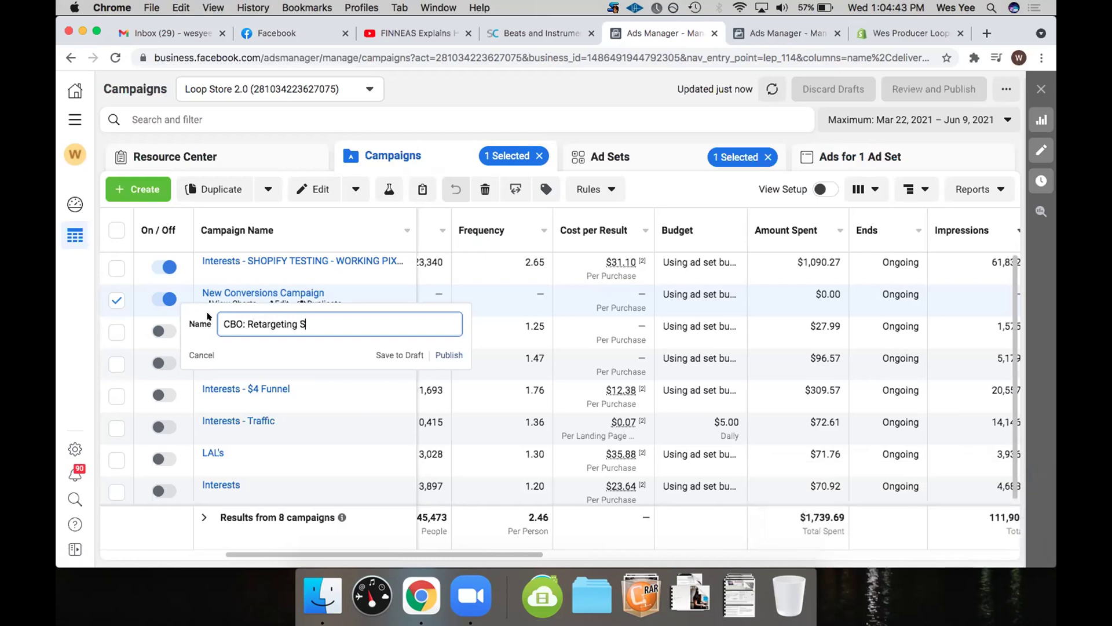
text(tack)
click(448, 355)
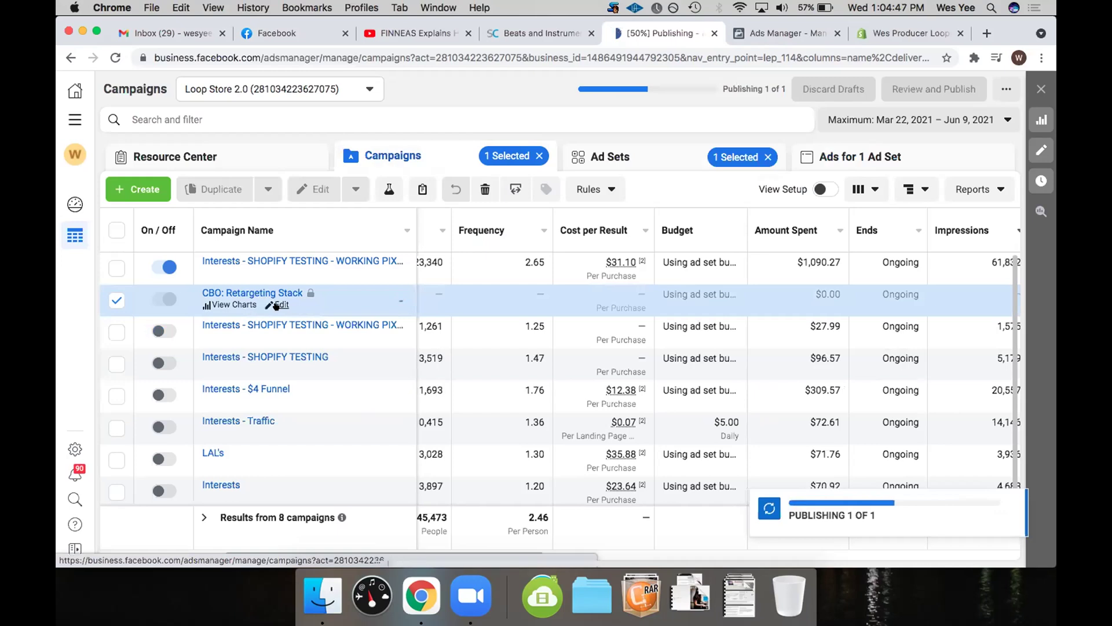
- Turn on campaign budget optimization for CBO: Retargeting Stack with a $3.00 daily budget, publish it, and close the editor
click(277, 304)
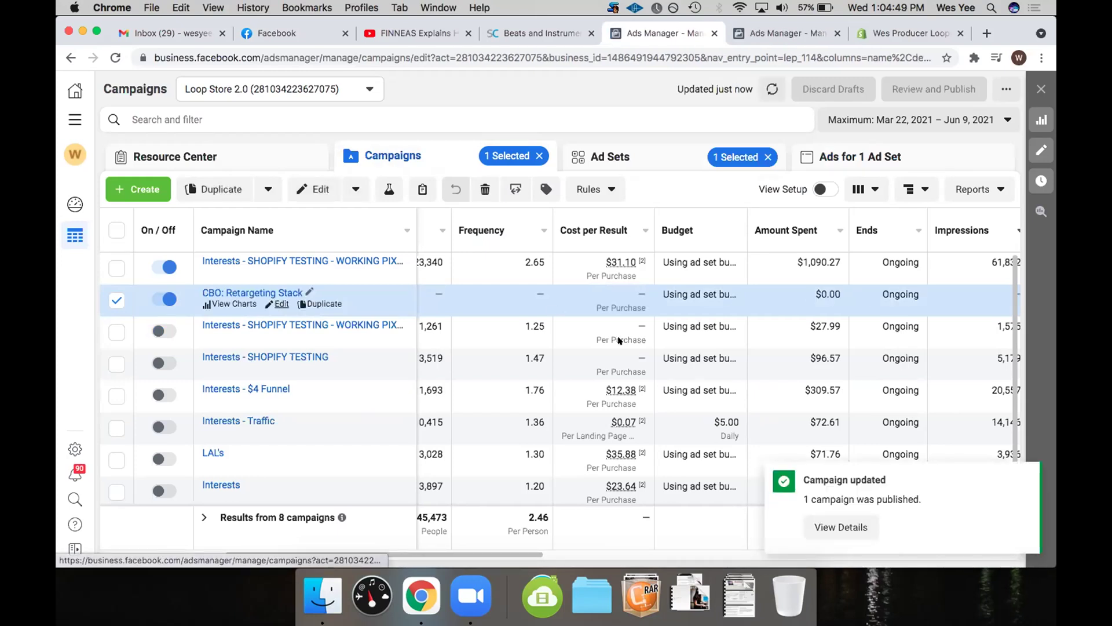
scroll(584, 376, down, 6)
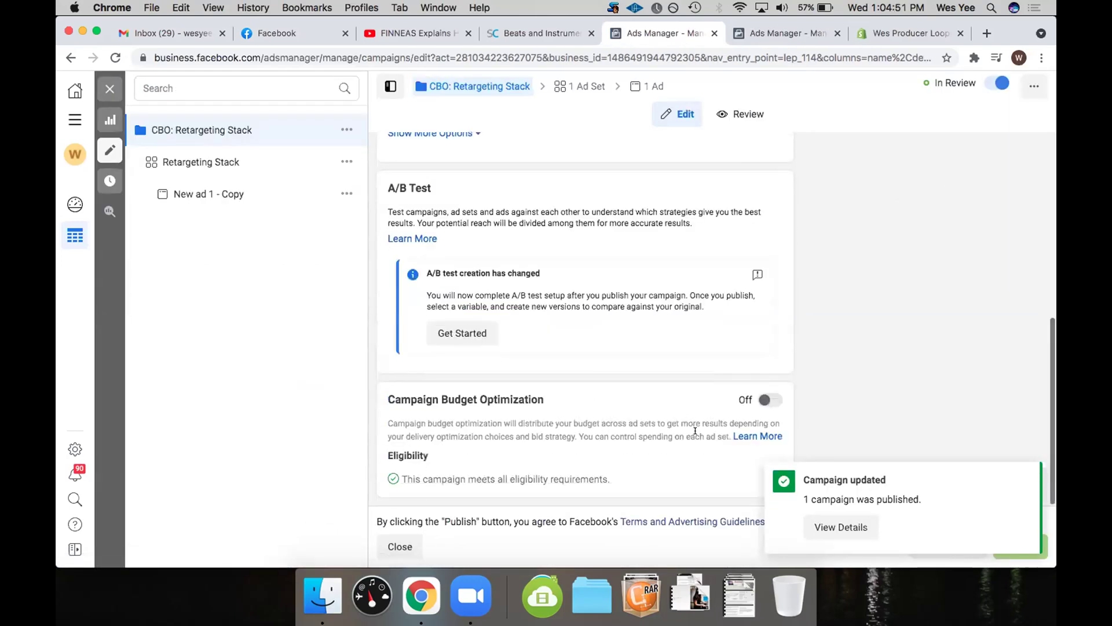
click(766, 400)
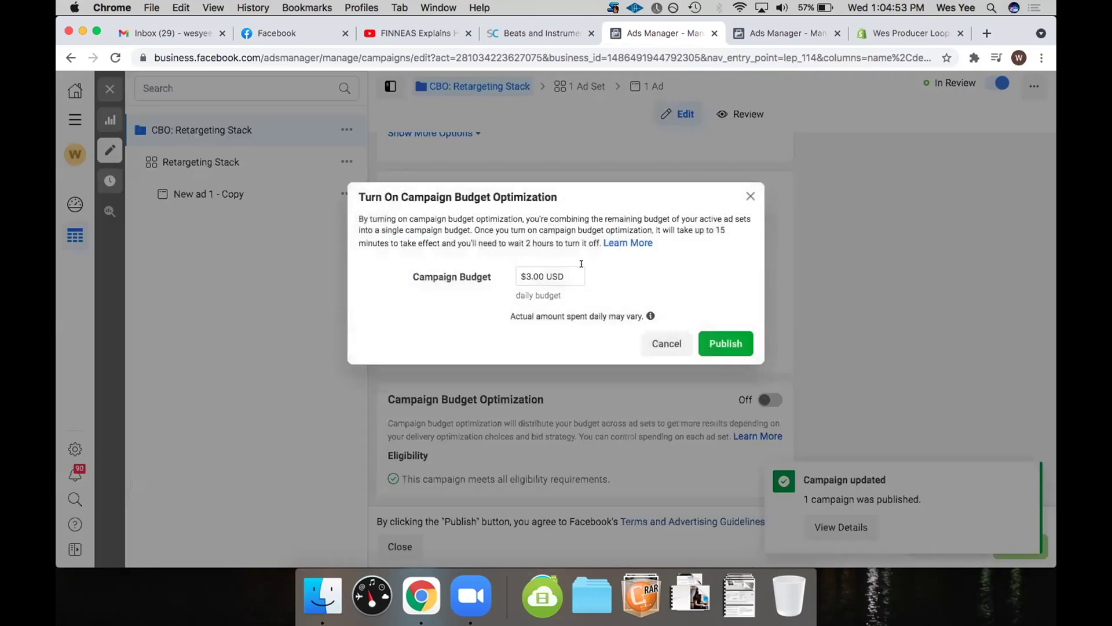
click(721, 341)
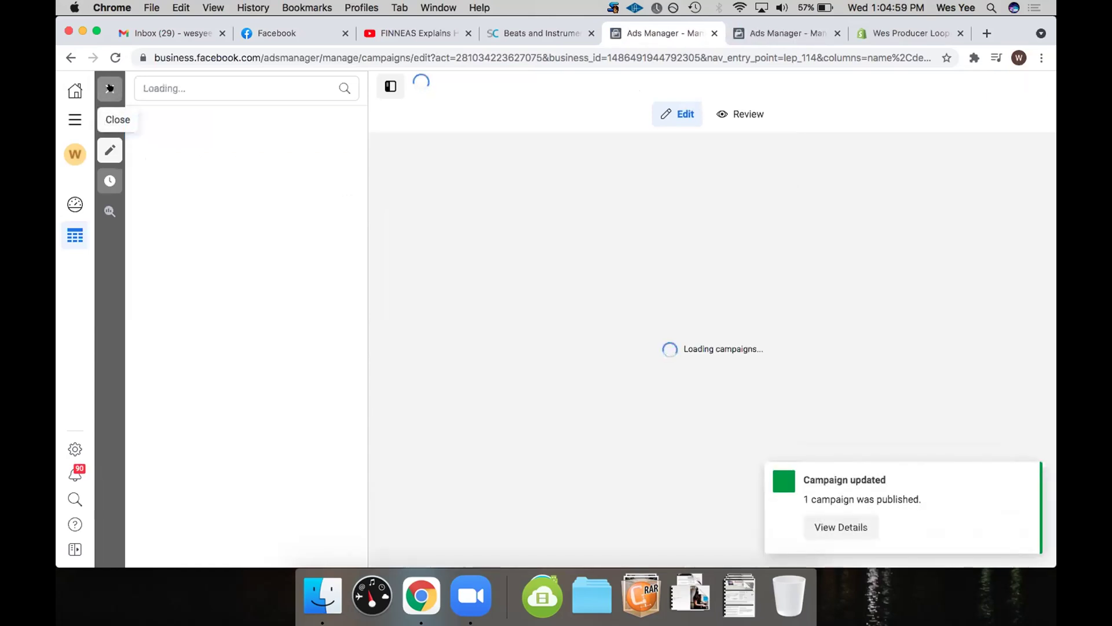
click(110, 88)
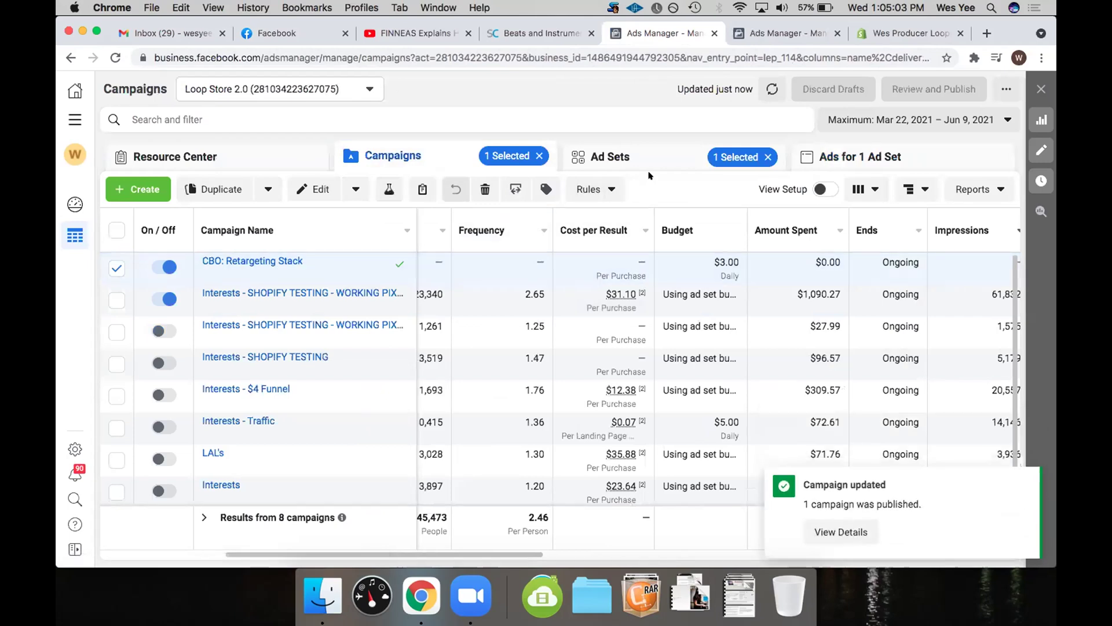
- Look at the ad sets, then return to the campaign list to review the delivery and results columns
click(713, 160)
click(453, 157)
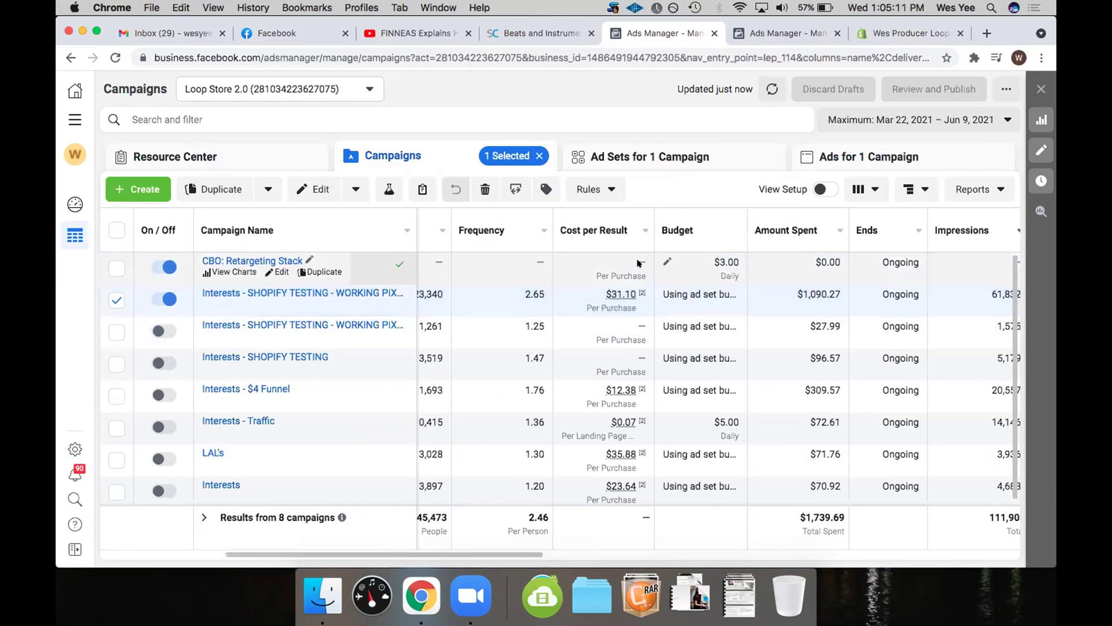
scroll(573, 255, left, 5)
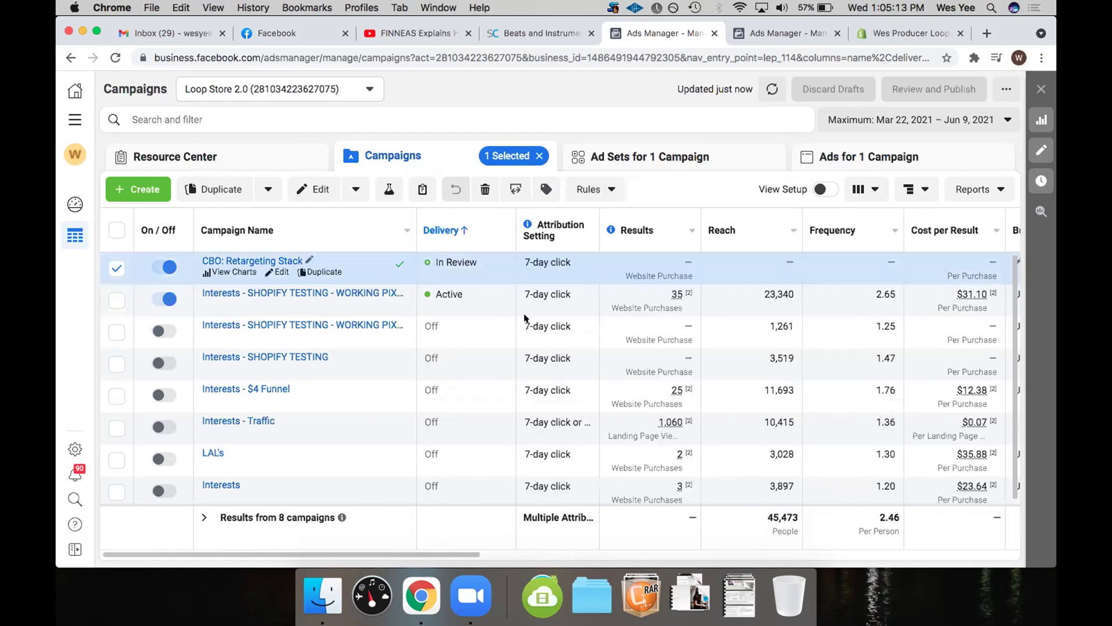